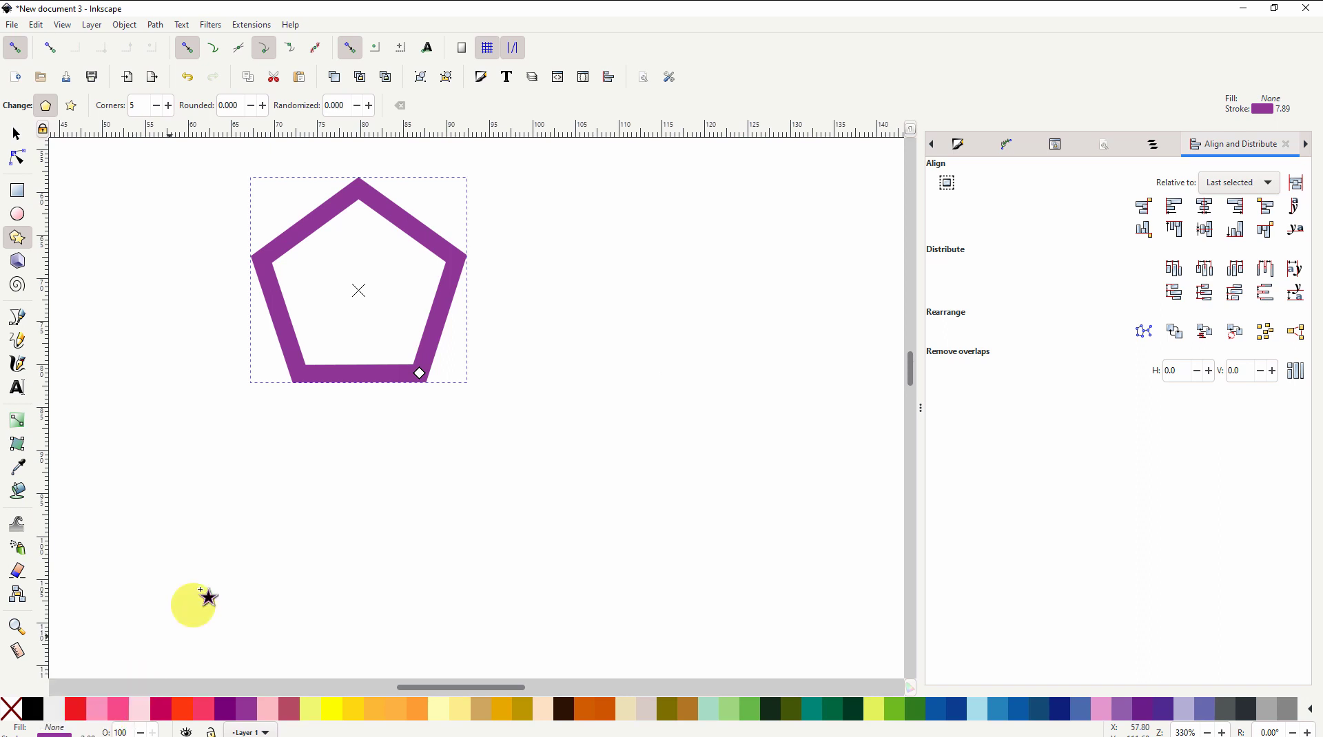
# - Convert the selected purple pentagon outline into satin columns with Ink/Stitch's Convert Line to Satin
pyautogui.press('ctrl')
pyautogui.scroll(3, 332, 220)
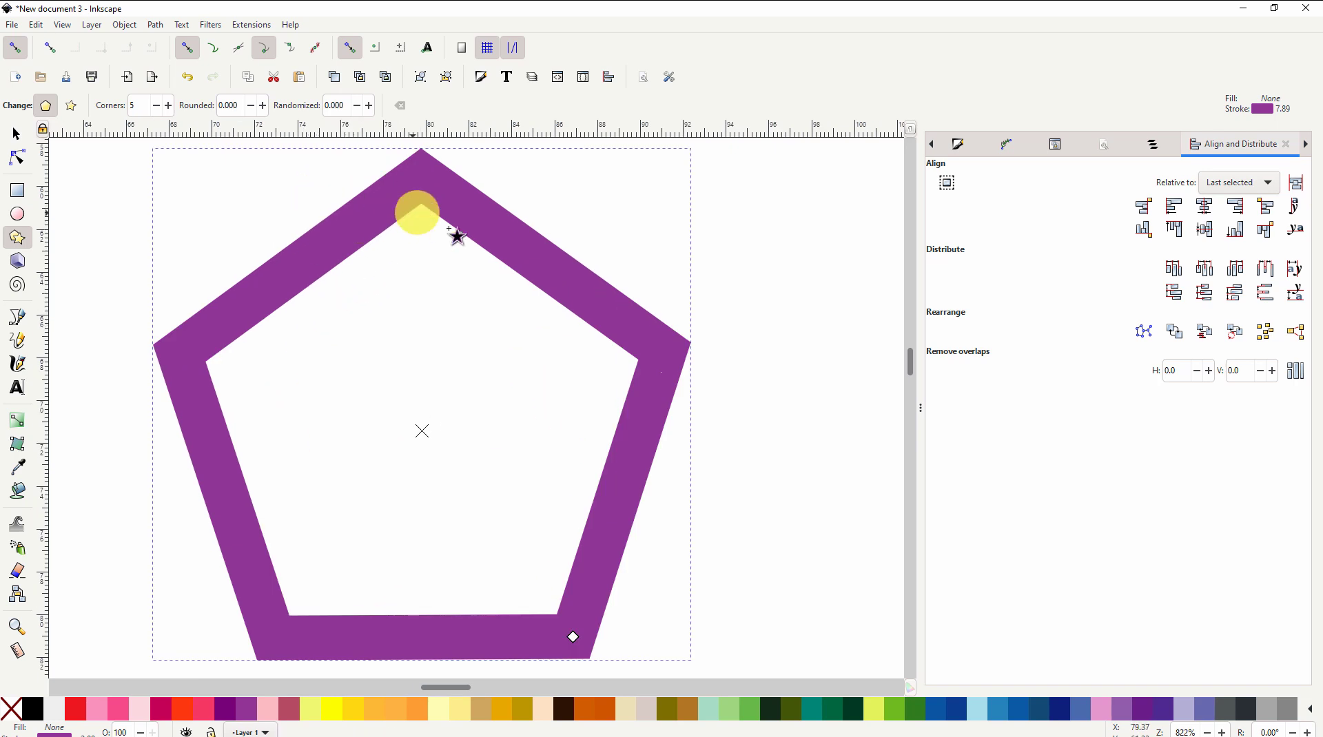
pyautogui.click(248, 25)
pyautogui.moveTo(307, 191)
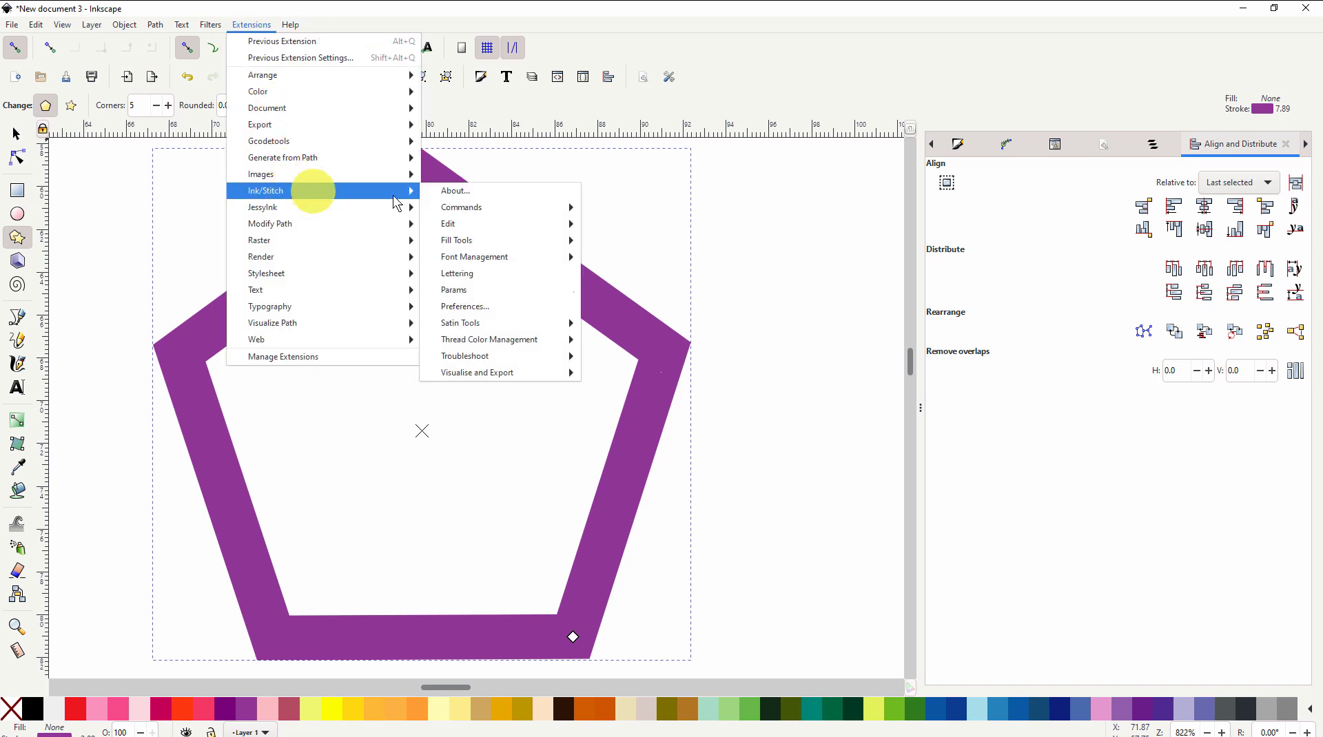
pyautogui.moveTo(476, 322)
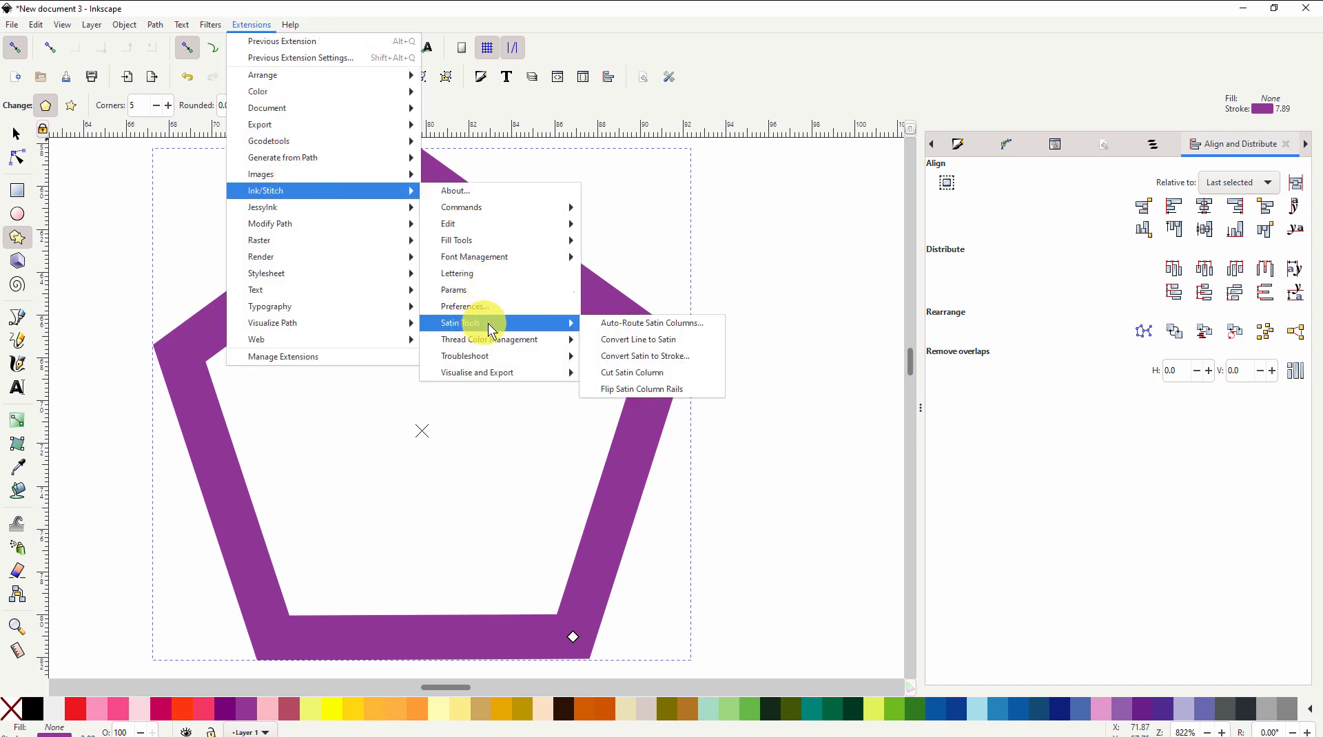
pyautogui.click(641, 347)
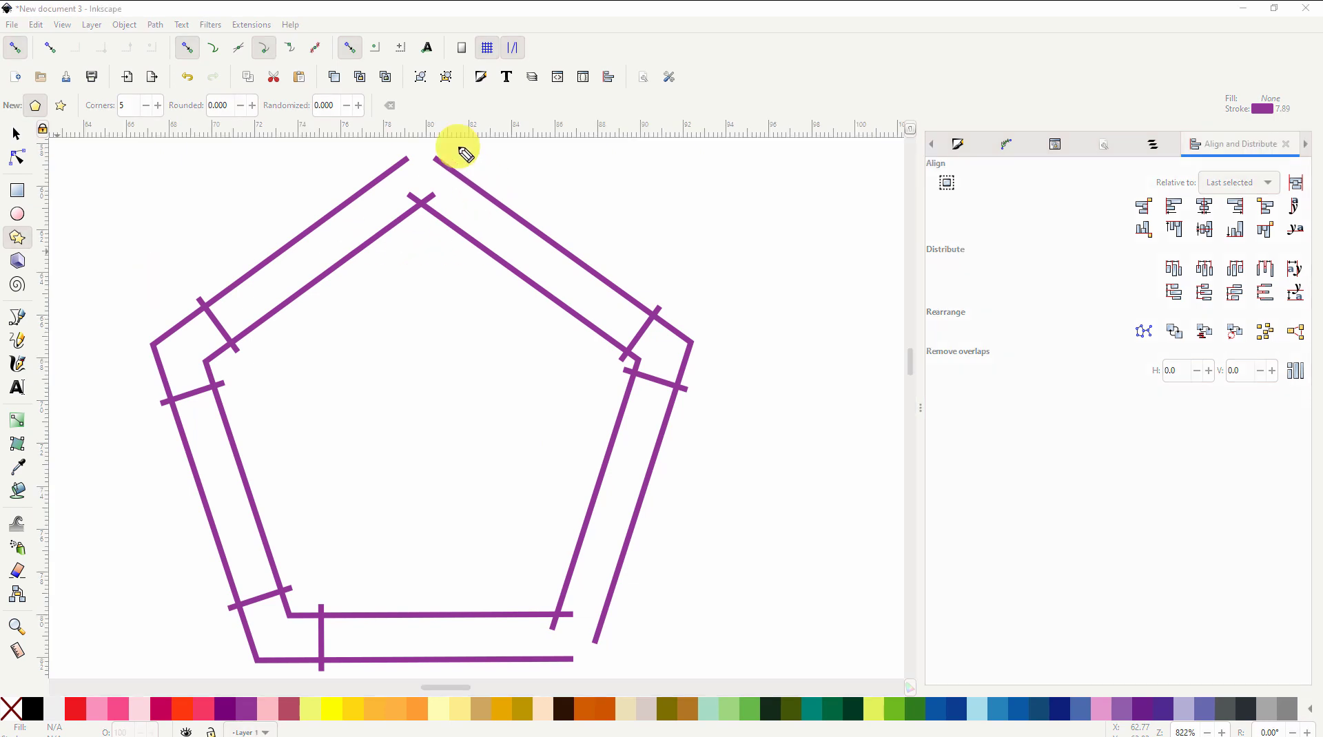
pyautogui.moveTo(460, 147)
pyautogui.mouseDown()
pyautogui.moveTo(373, 157)
pyautogui.moveTo(377, 208)
pyautogui.moveTo(442, 225)
pyautogui.moveTo(469, 192)
pyautogui.moveTo(455, 150)
pyautogui.mouseUp()
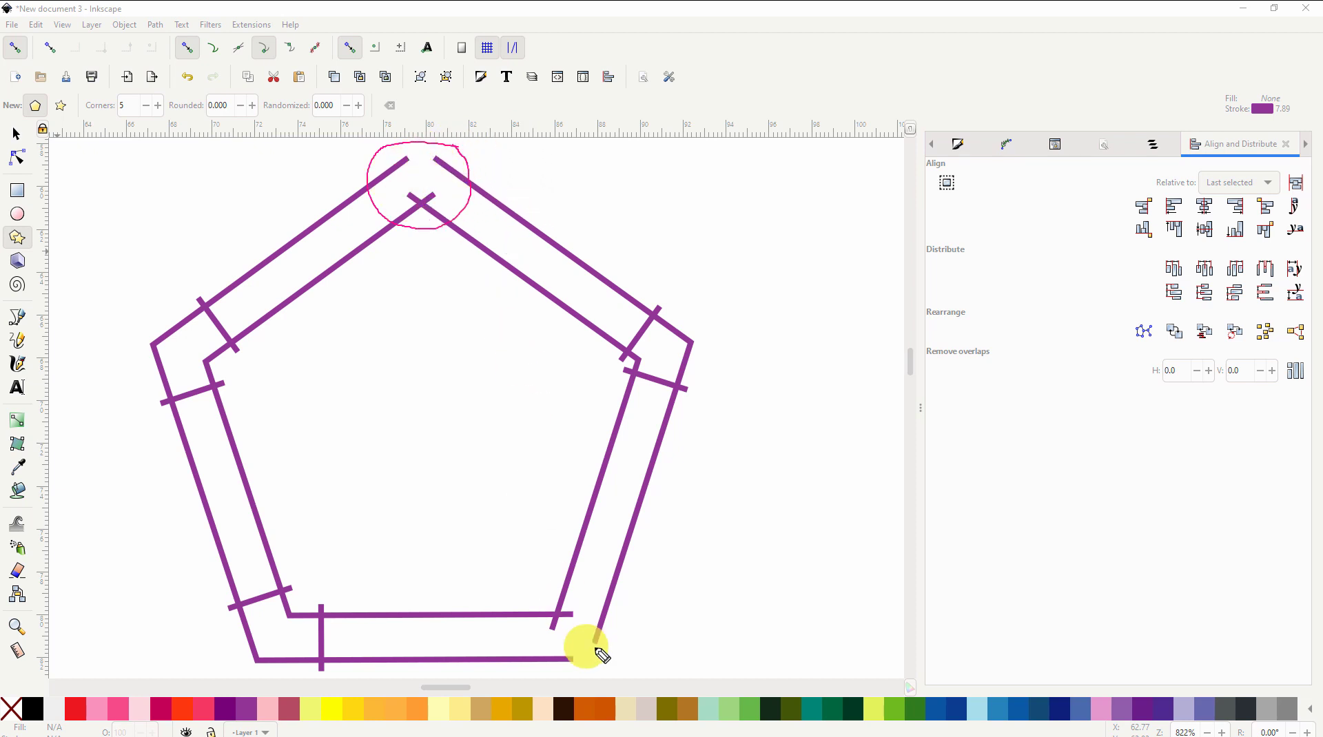
pyautogui.moveTo(626, 598)
pyautogui.mouseDown()
pyautogui.moveTo(576, 585)
pyautogui.moveTo(495, 602)
pyautogui.moveTo(497, 641)
pyautogui.moveTo(533, 667)
pyautogui.moveTo(602, 660)
pyautogui.moveTo(632, 628)
pyautogui.moveTo(628, 597)
pyautogui.mouseUp()
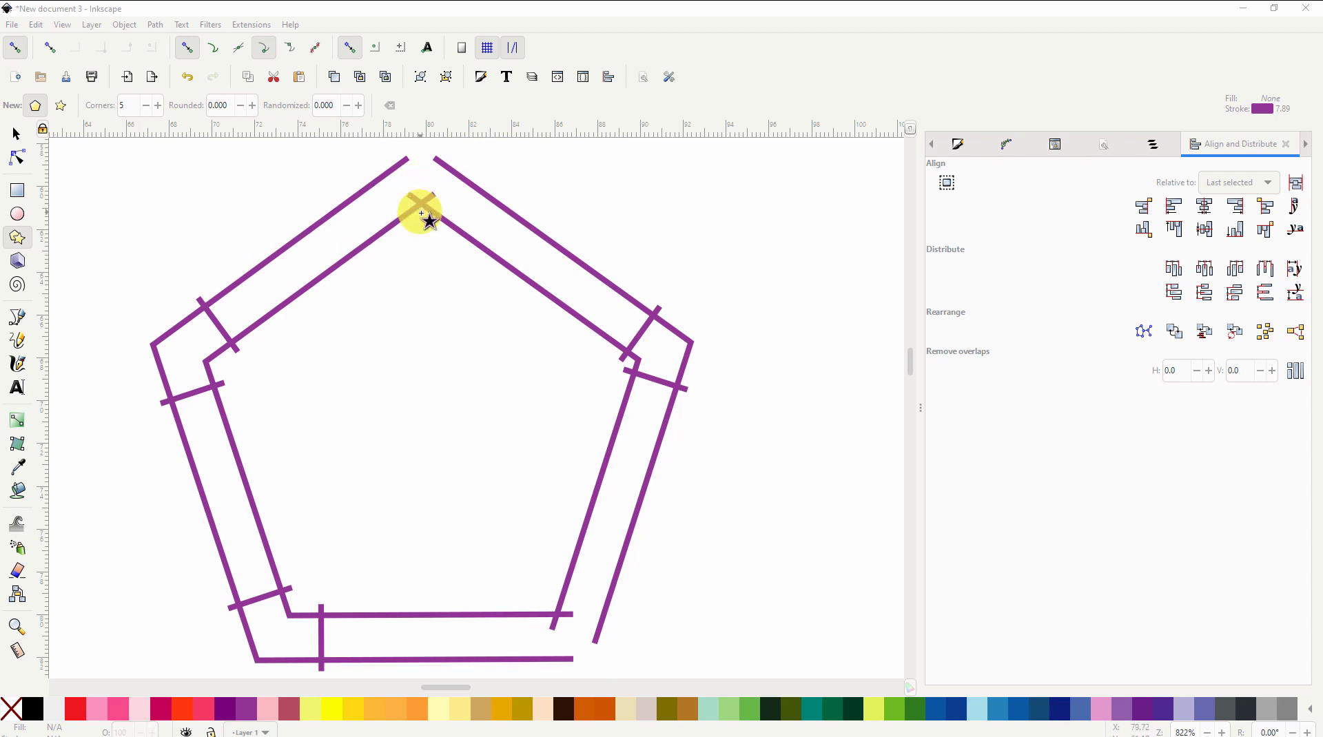
# - Preview the satin columns through Ink/Stitch Params and examine the stitching where the two columns meet, leaving the parameters unchanged
pyautogui.click(251, 27)
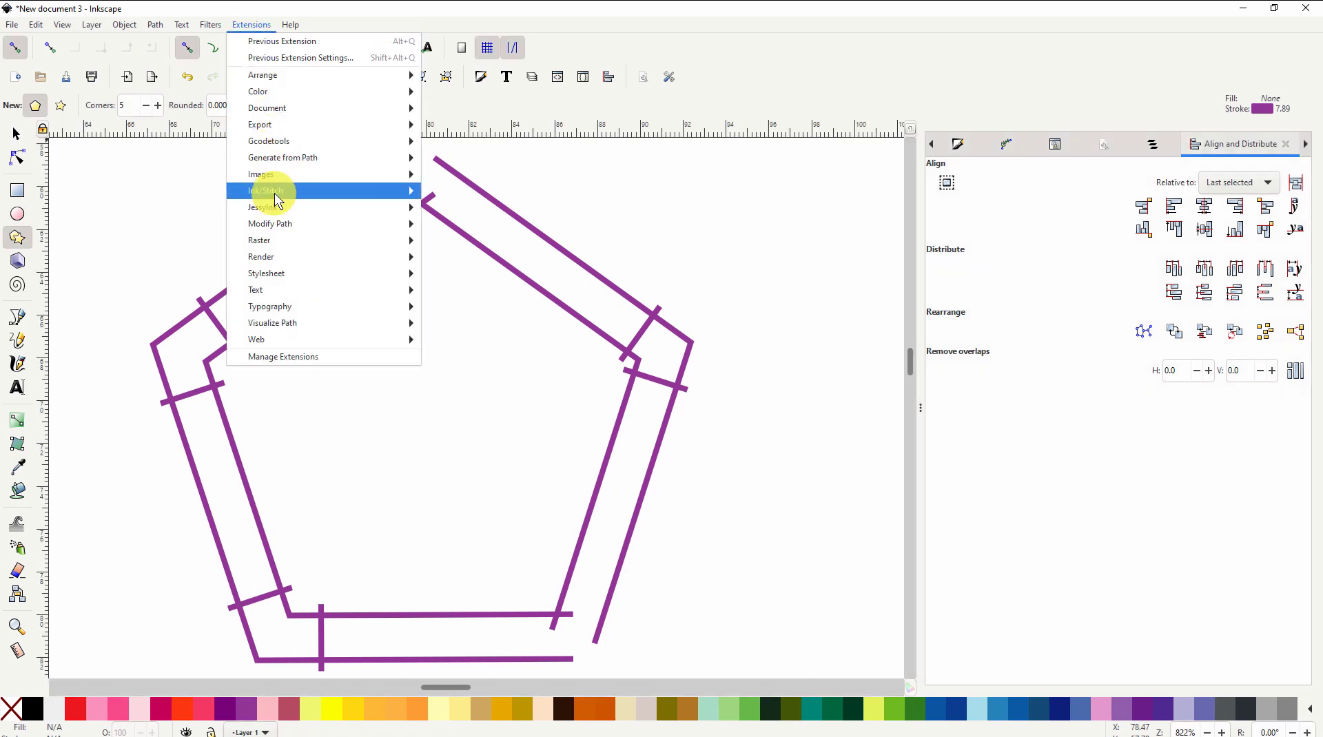
pyautogui.moveTo(337, 199)
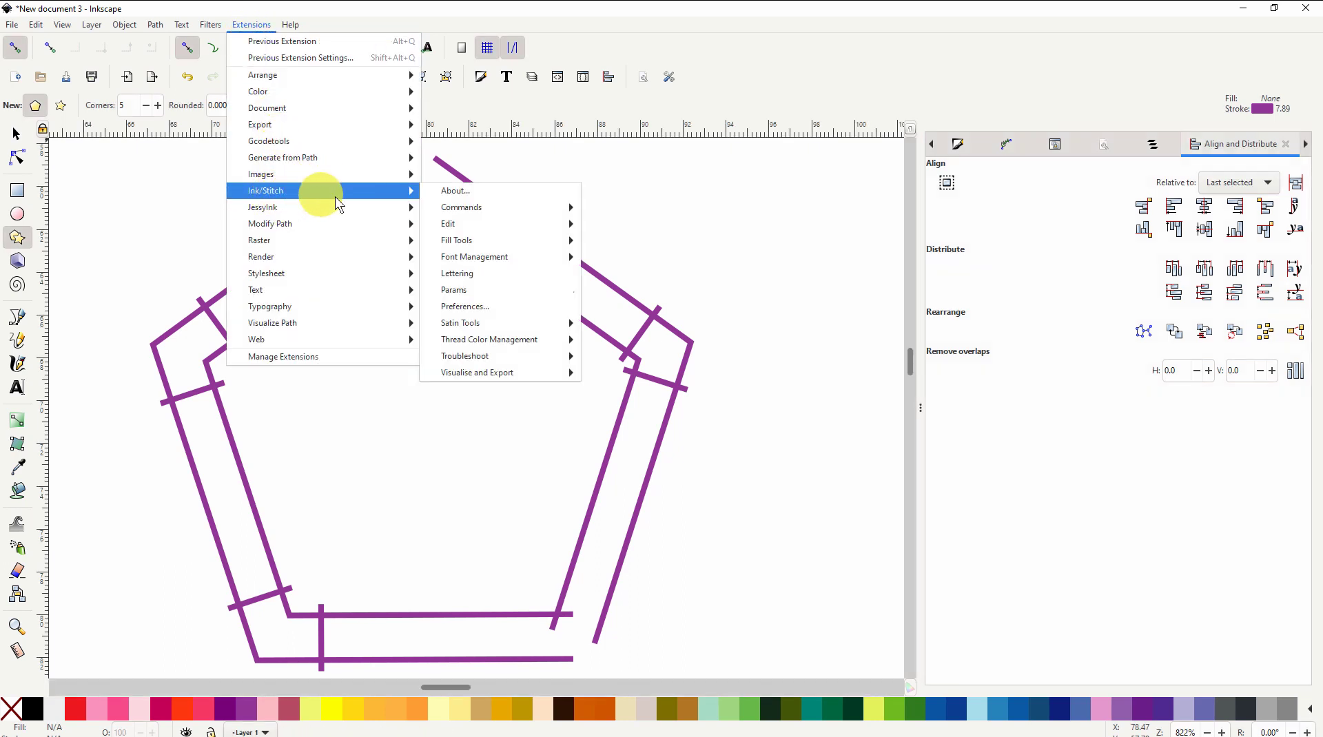
pyautogui.click(460, 293)
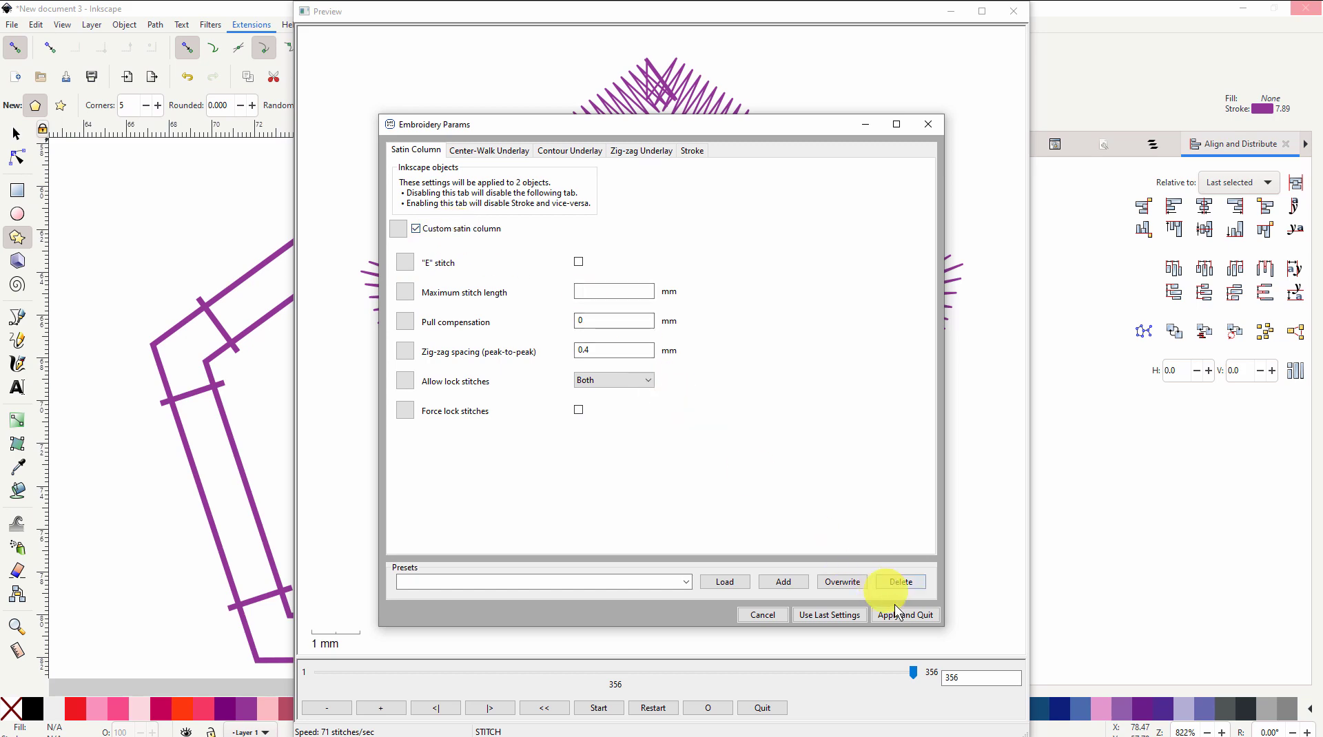
pyautogui.click(763, 615)
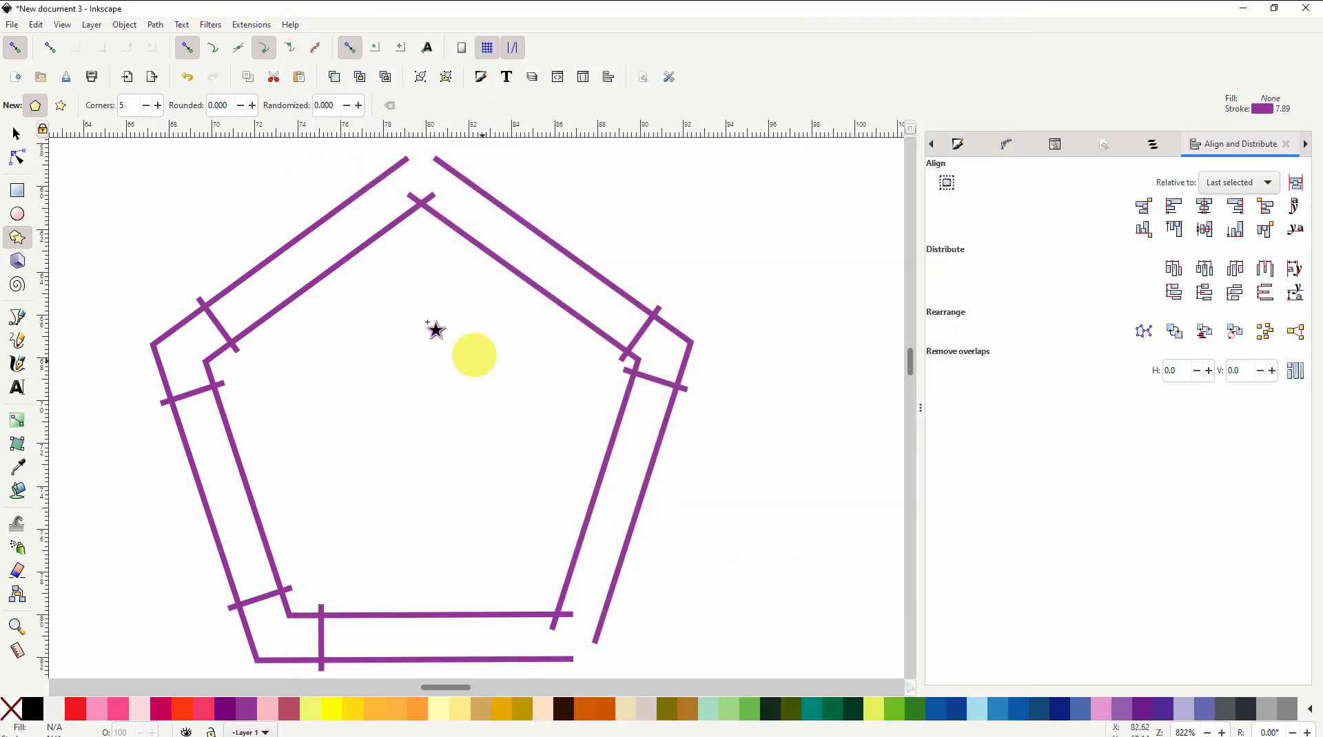
pyautogui.click(248, 26)
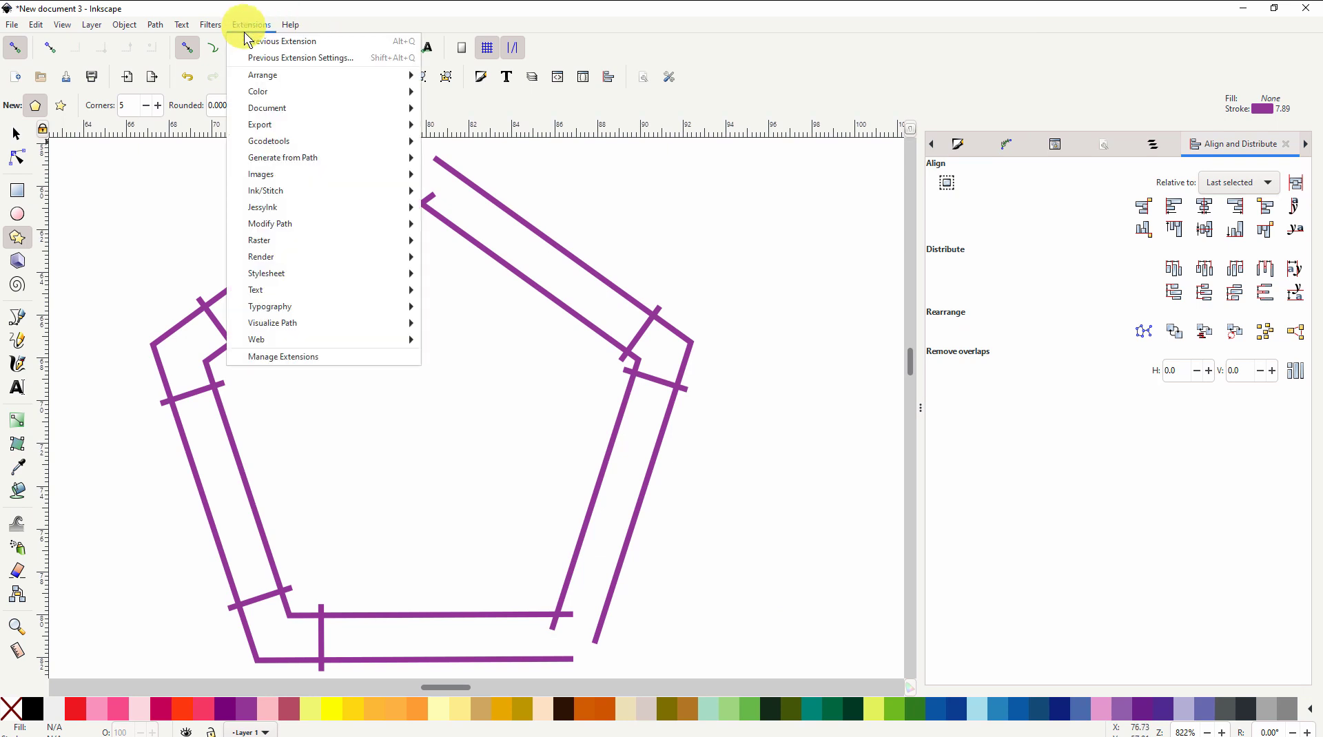
pyautogui.moveTo(269, 193)
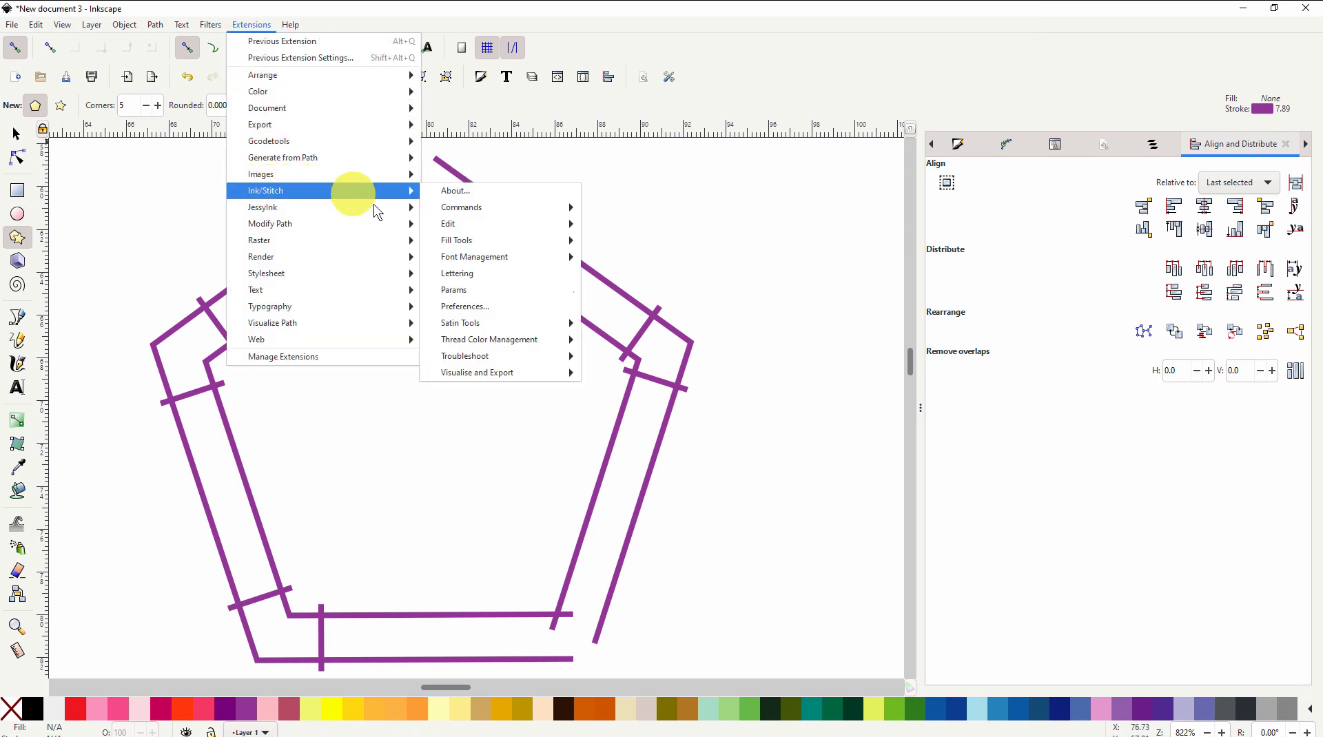
pyautogui.click(463, 276)
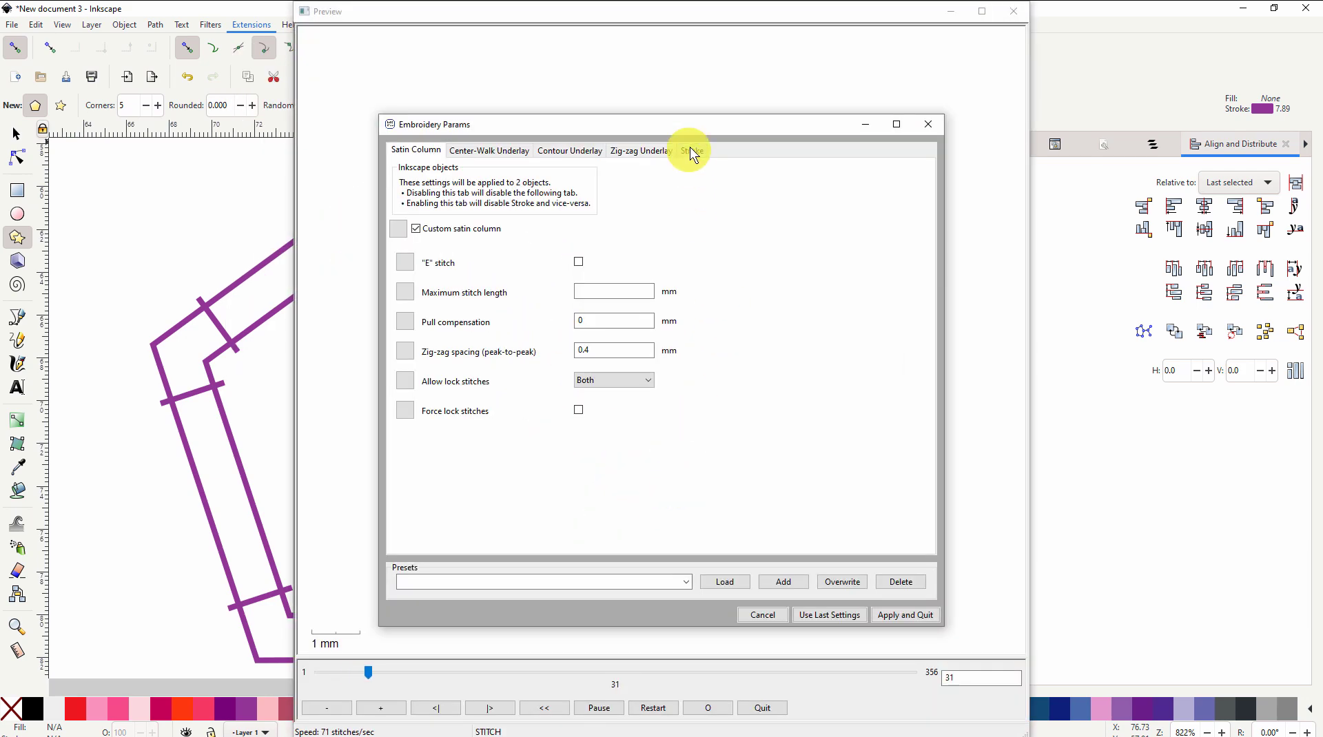
pyautogui.moveTo(700, 124); pyautogui.dragTo(0, 103)
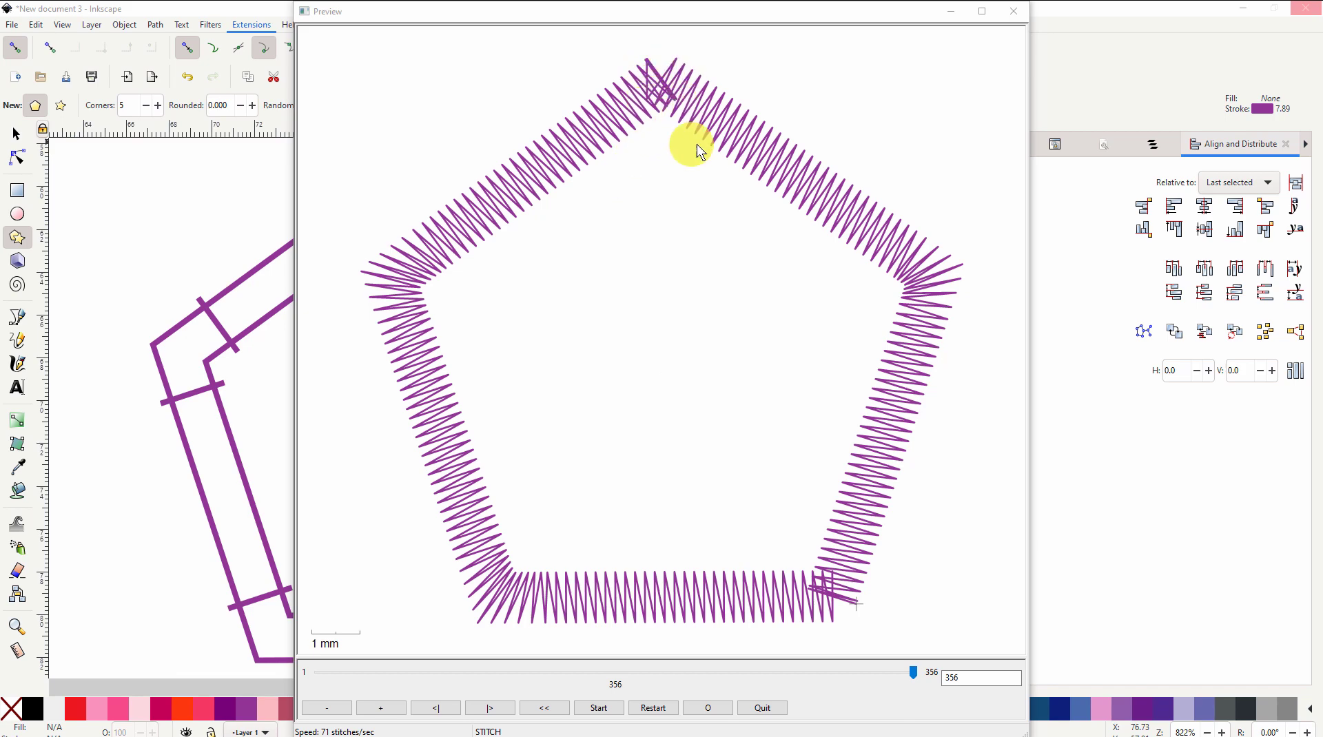
pyautogui.click(1014, 12)
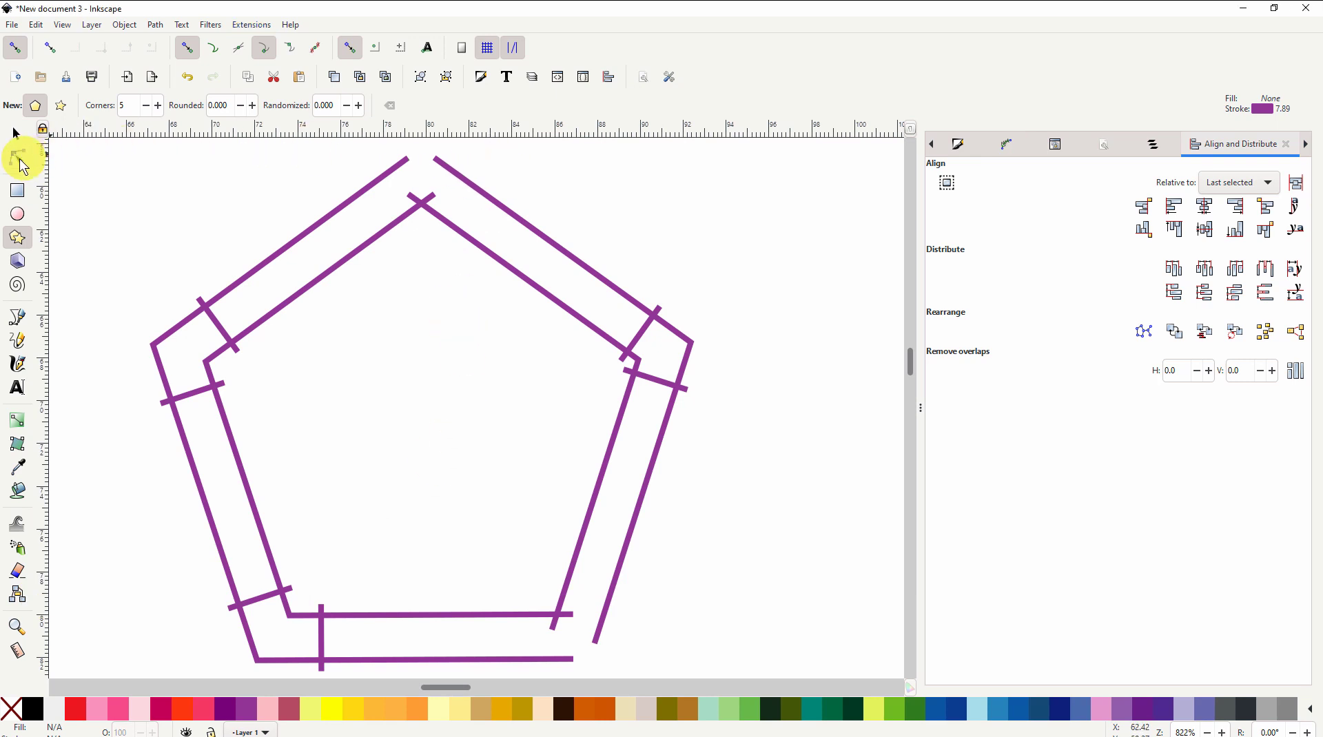
# - Select both satin paths for node editing and bring their loose ends together at the pentagon's top, at about (79.8, 58.2) mm outside and (79.7, 60.7) mm inside
pyautogui.click(18, 159)
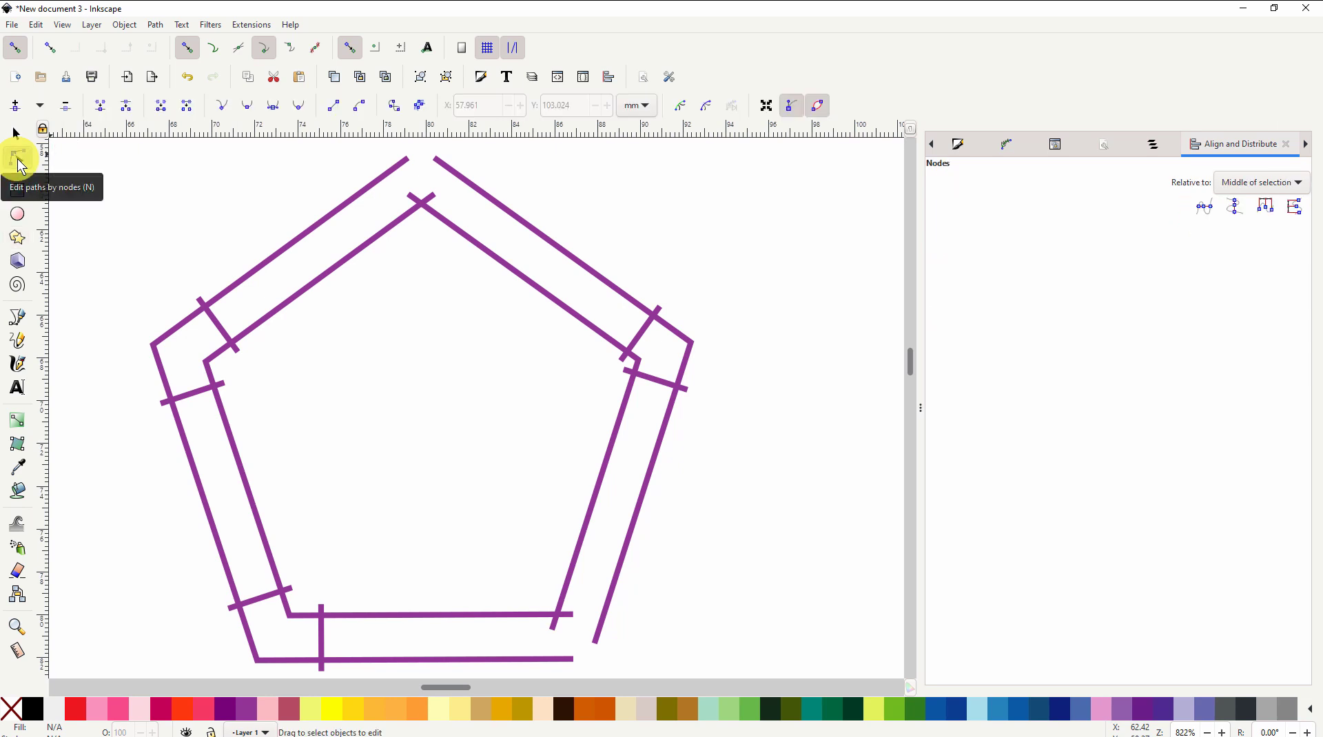
pyautogui.click(444, 220)
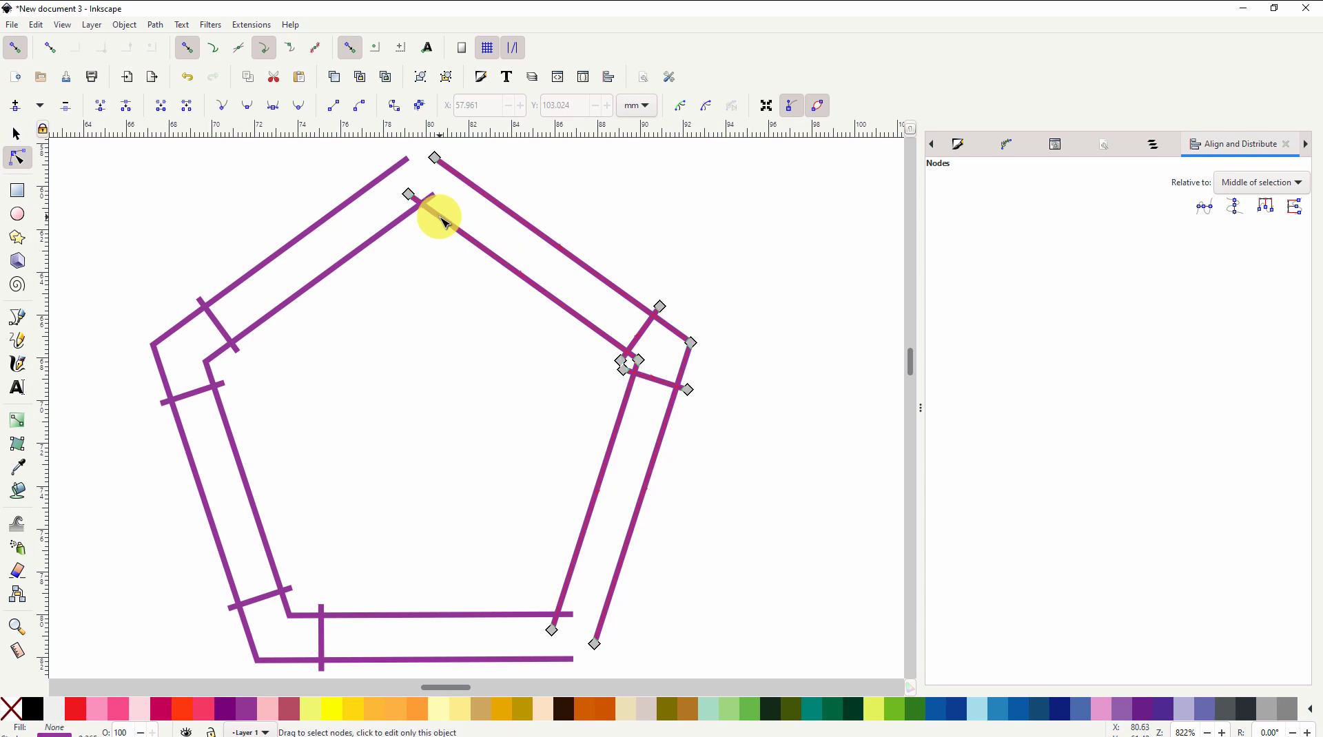
pyautogui.keyDown('shift'); pyautogui.click(388, 237); pyautogui.keyUp('shift')
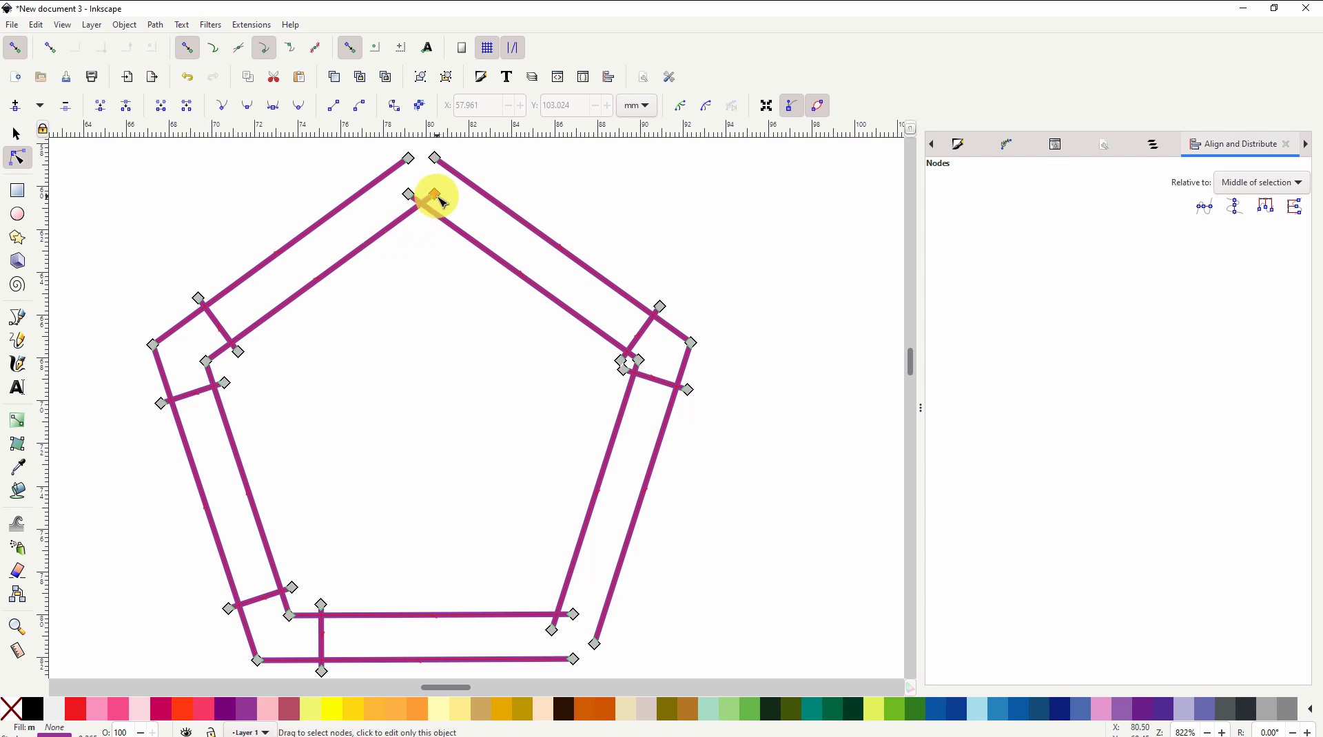
pyautogui.moveTo(439, 195)
pyautogui.mouseDown()
pyautogui.moveTo(413, 196)
pyautogui.moveTo(423, 203)
pyautogui.mouseUp()
pyautogui.moveTo(436, 158)
pyautogui.mouseDown()
pyautogui.moveTo(408, 157)
pyautogui.moveTo(423, 157)
pyautogui.mouseUp()
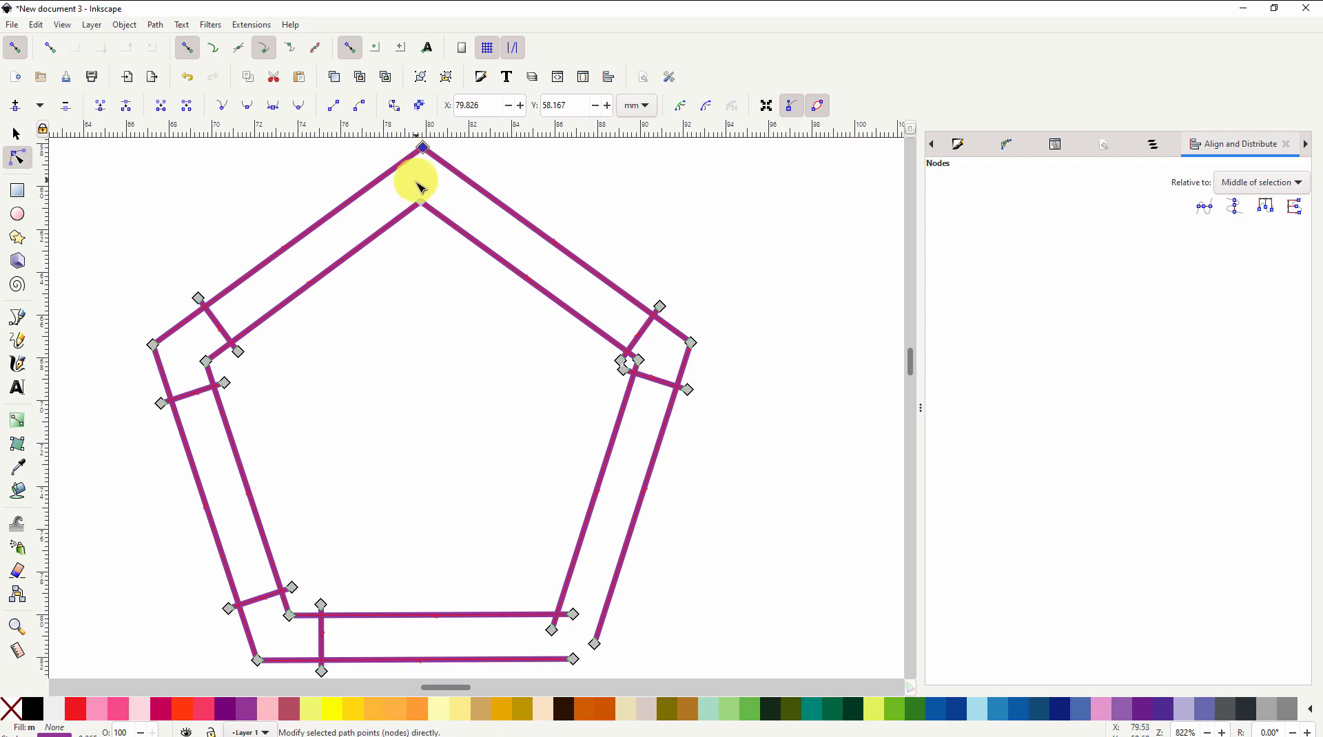
# - Join the overlapping end nodes at the pentagon's top corner, first the inner pair and then the outer pair
pyautogui.moveTo(407, 189); pyautogui.dragTo(441, 234)
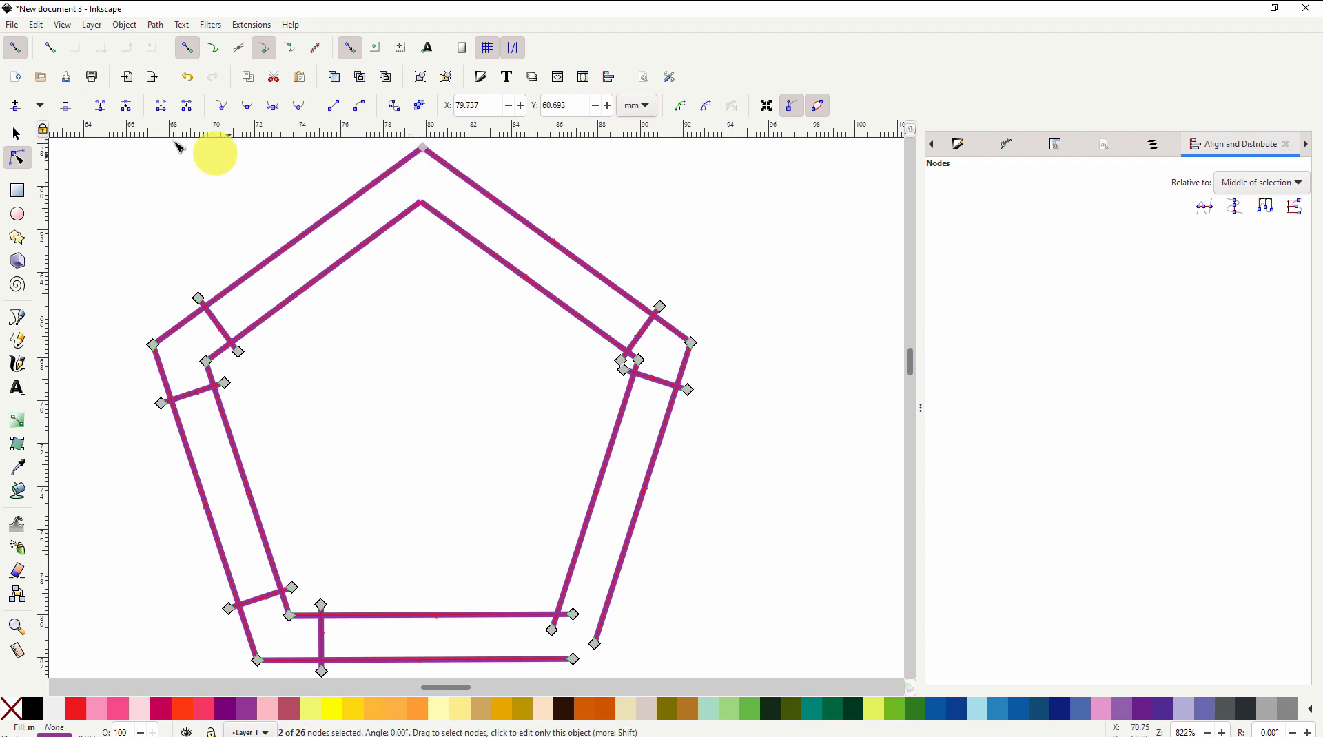
pyautogui.click(102, 106)
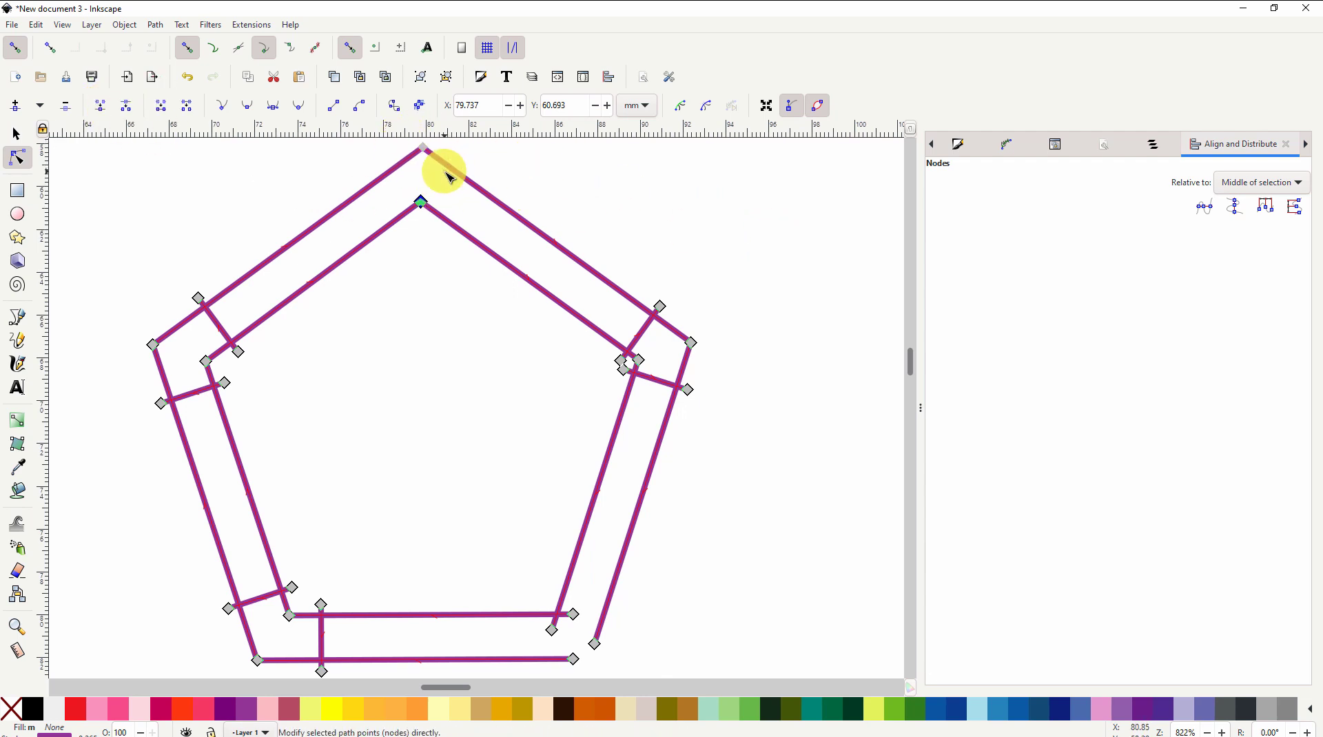
pyautogui.moveTo(444, 170); pyautogui.dragTo(399, 135)
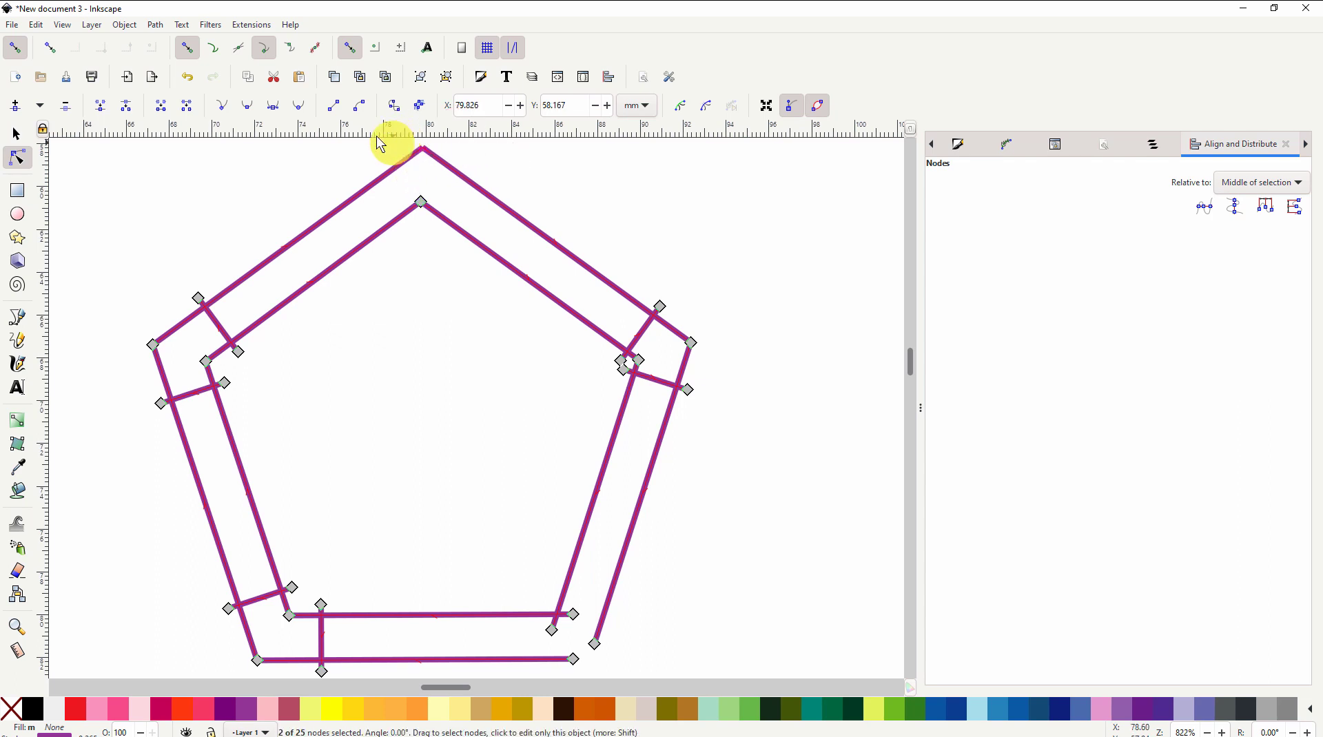
pyautogui.click(101, 108)
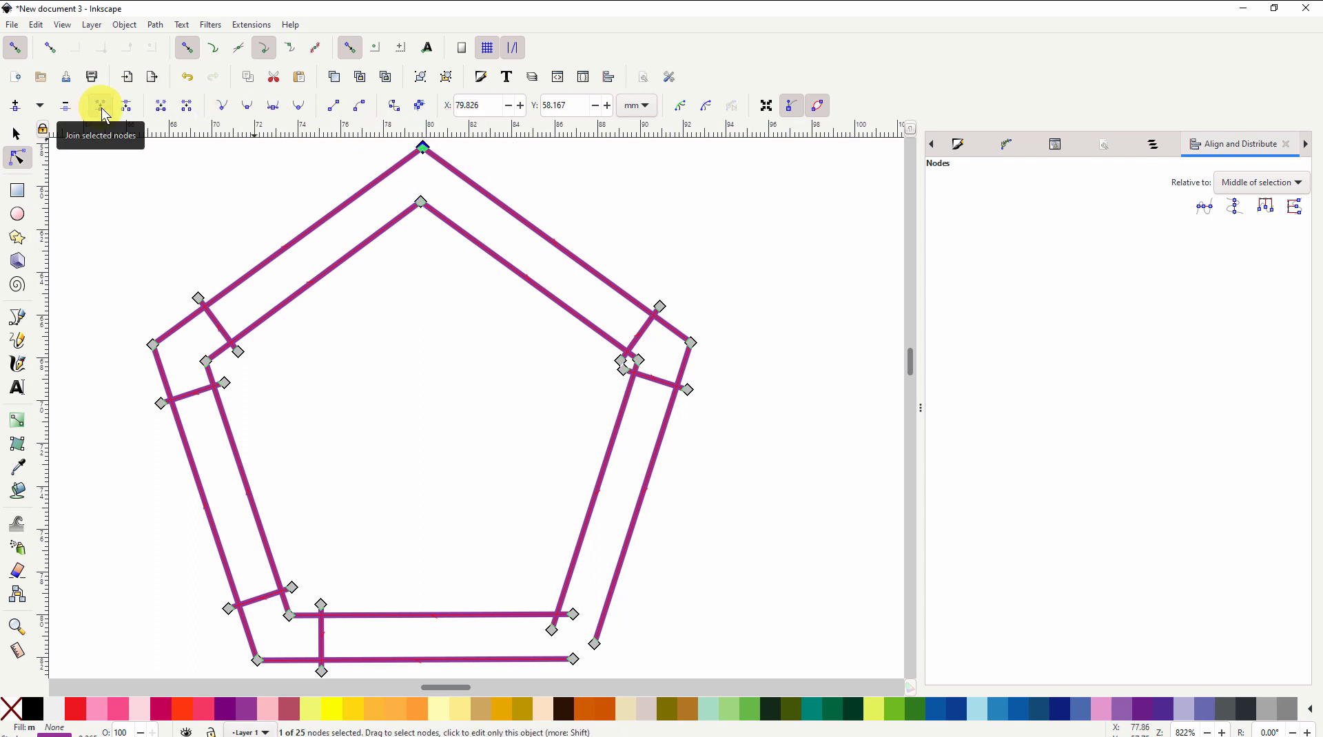
# - Bring the loose rail ends together at the pentagon's lower-right corner, at about (86.1, 79.9) mm inside and (87.7, 82.0) mm outside
pyautogui.scroll(-2, 725, 533)
pyautogui.scroll(-4, 725, 534)
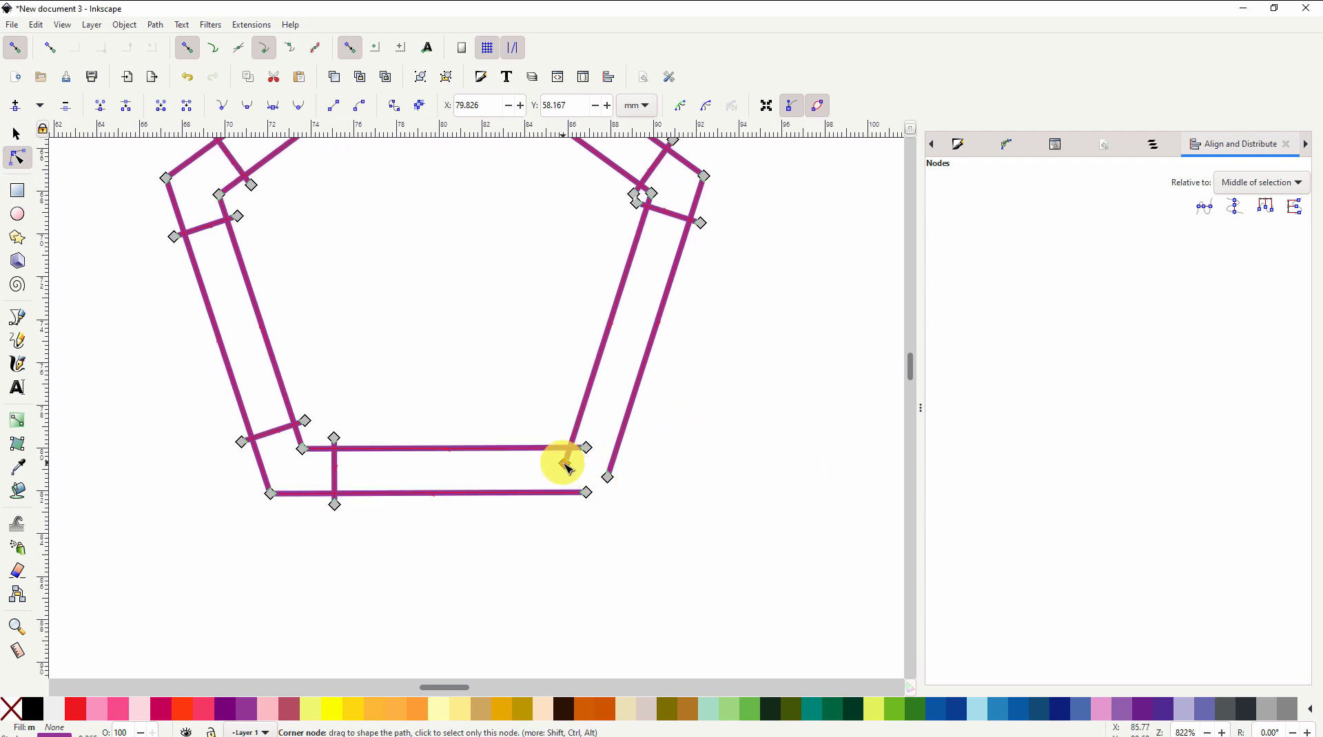
pyautogui.moveTo(565, 467); pyautogui.dragTo(607, 494)
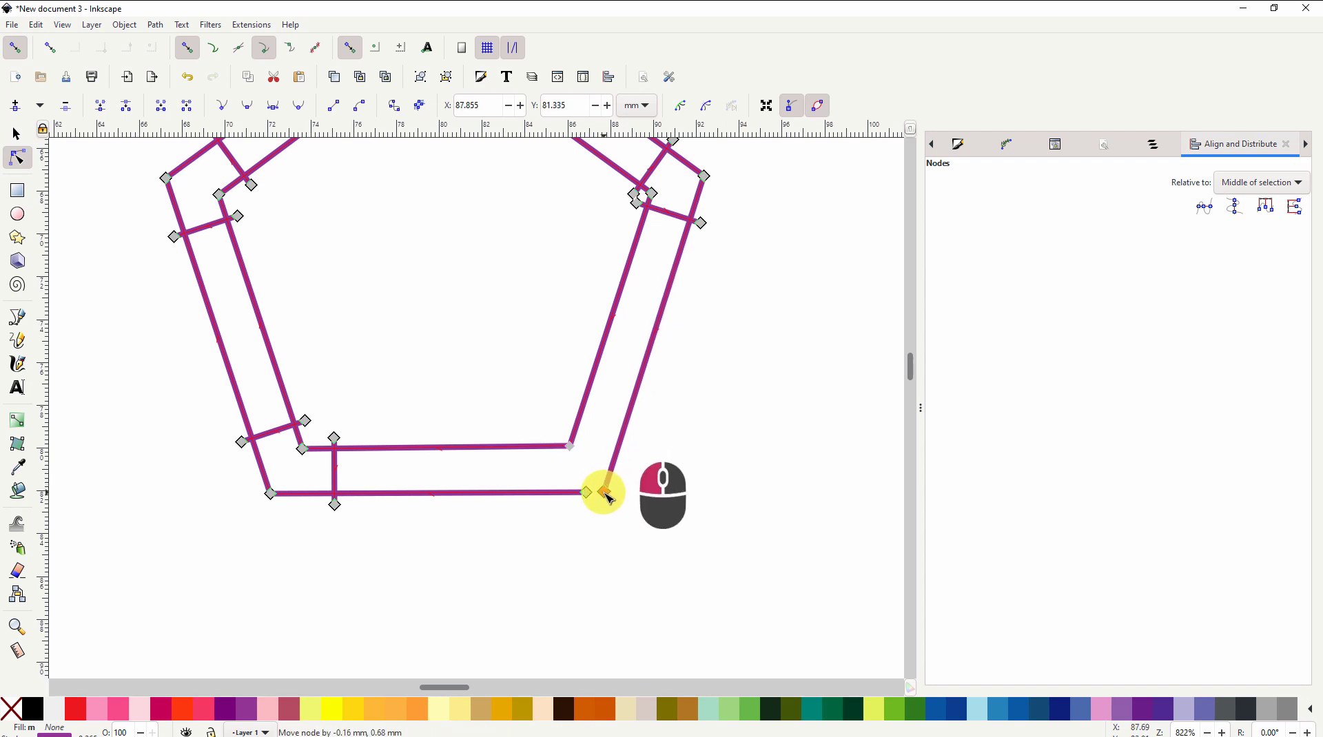
pyautogui.moveTo(609, 498)
pyautogui.mouseDown()
pyautogui.moveTo(590, 494)
pyautogui.moveTo(605, 499)
pyautogui.mouseUp()
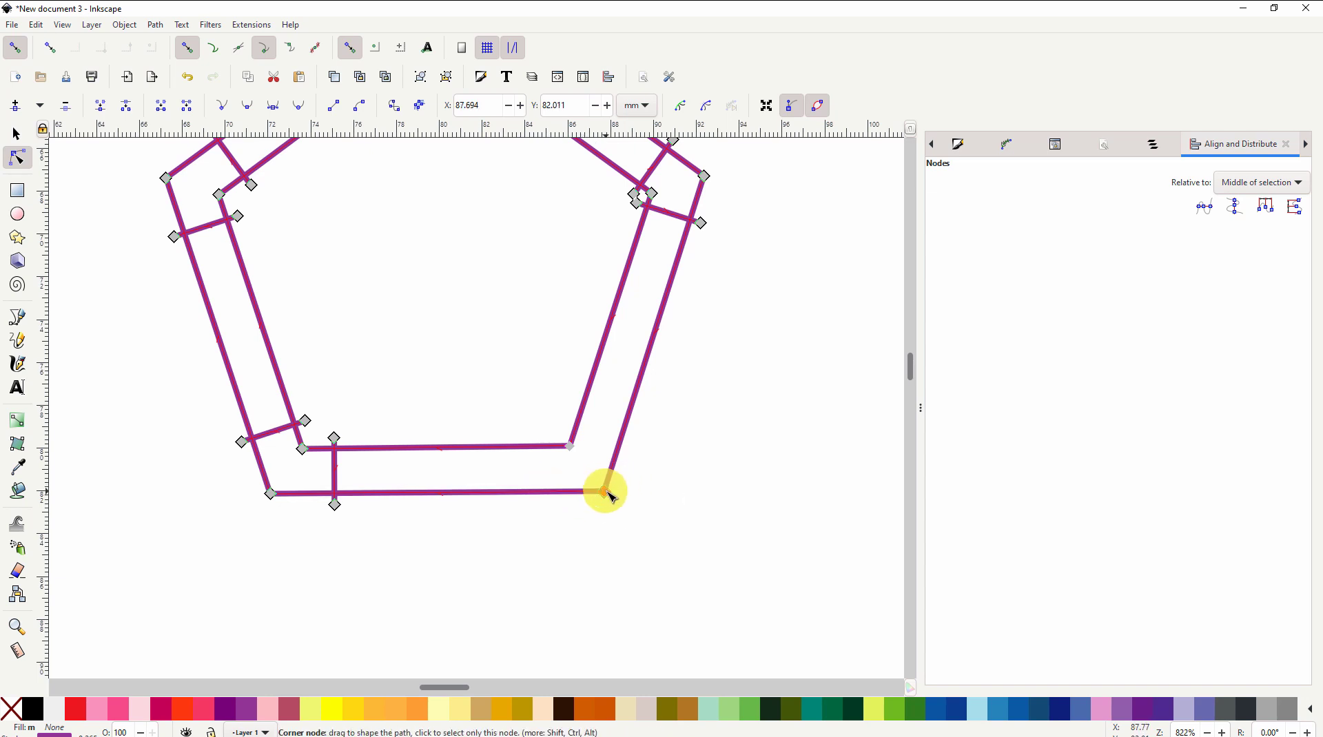
# - Join the overlapping end nodes at the pentagon's lower-right corner, on both the outer and inner rails
pyautogui.moveTo(579, 469); pyautogui.dragTo(626, 518)
pyautogui.click(126, 106)
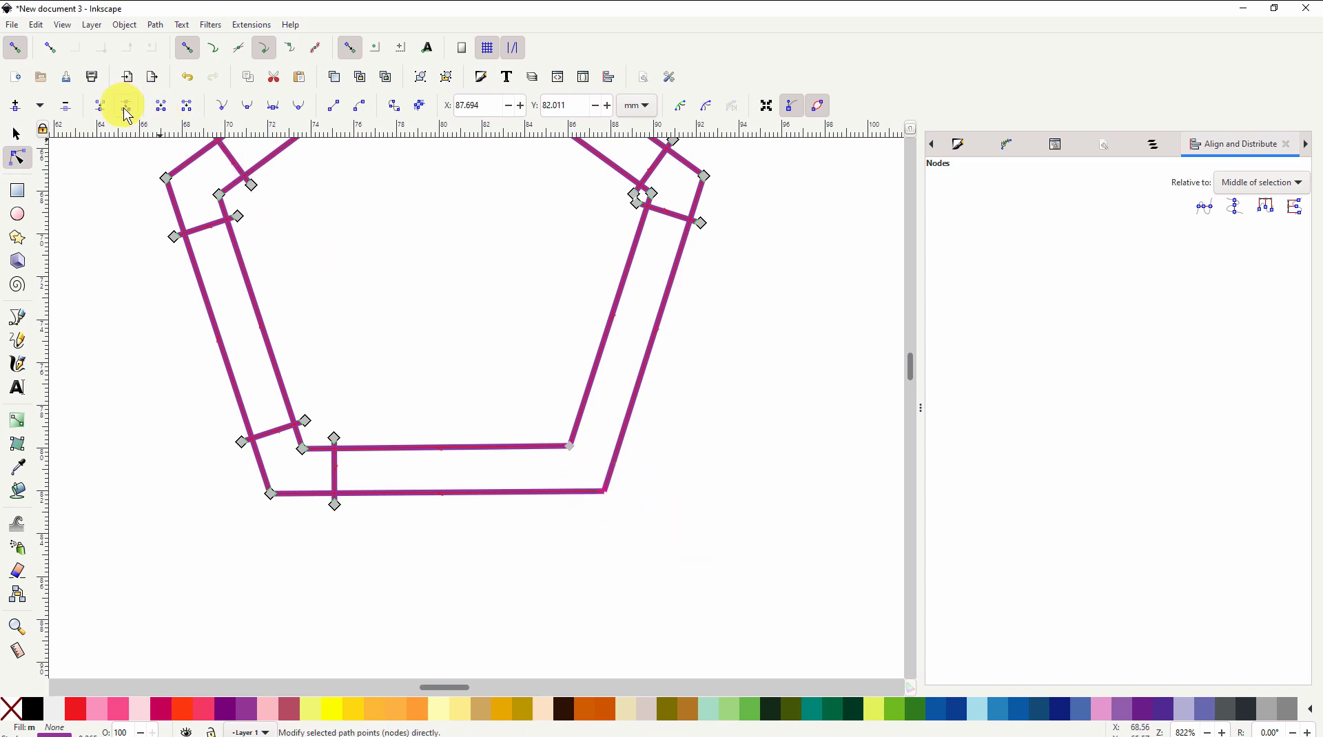
pyautogui.click(106, 113)
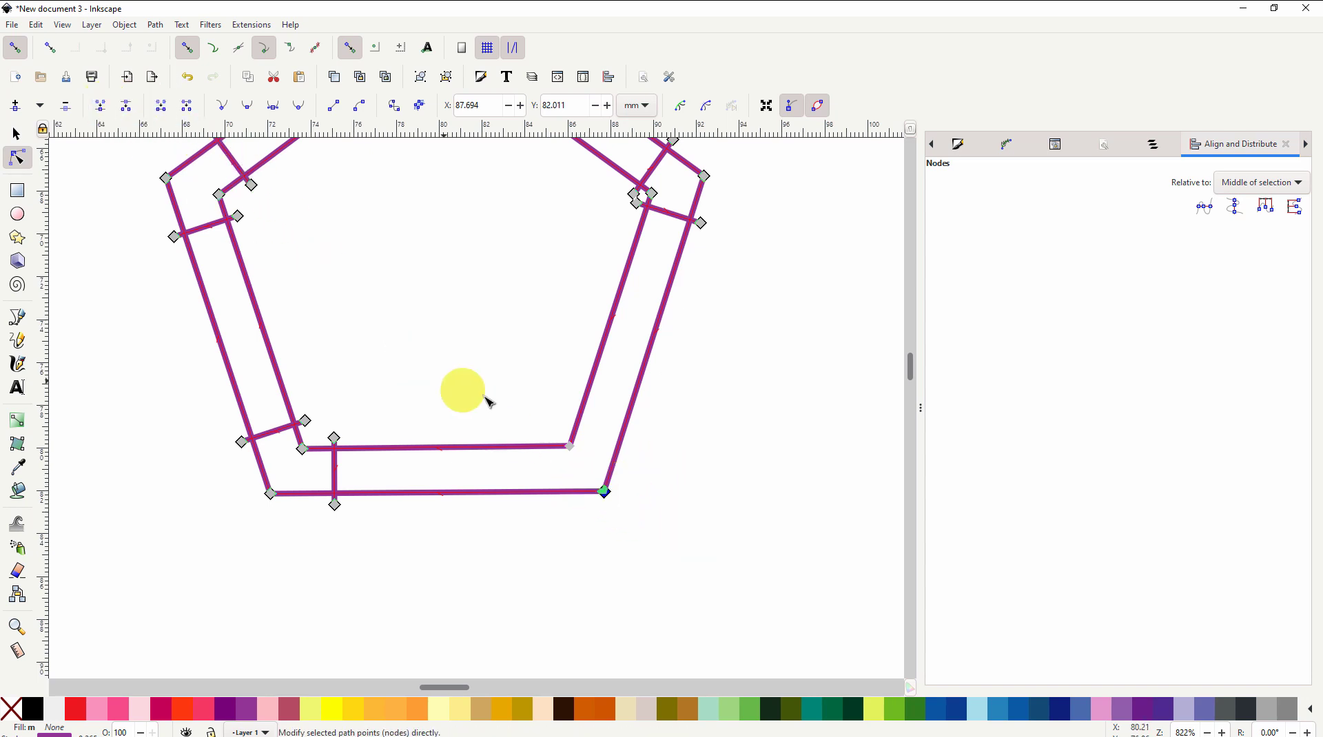
pyautogui.click(549, 432)
pyautogui.moveTo(544, 425); pyautogui.dragTo(582, 463)
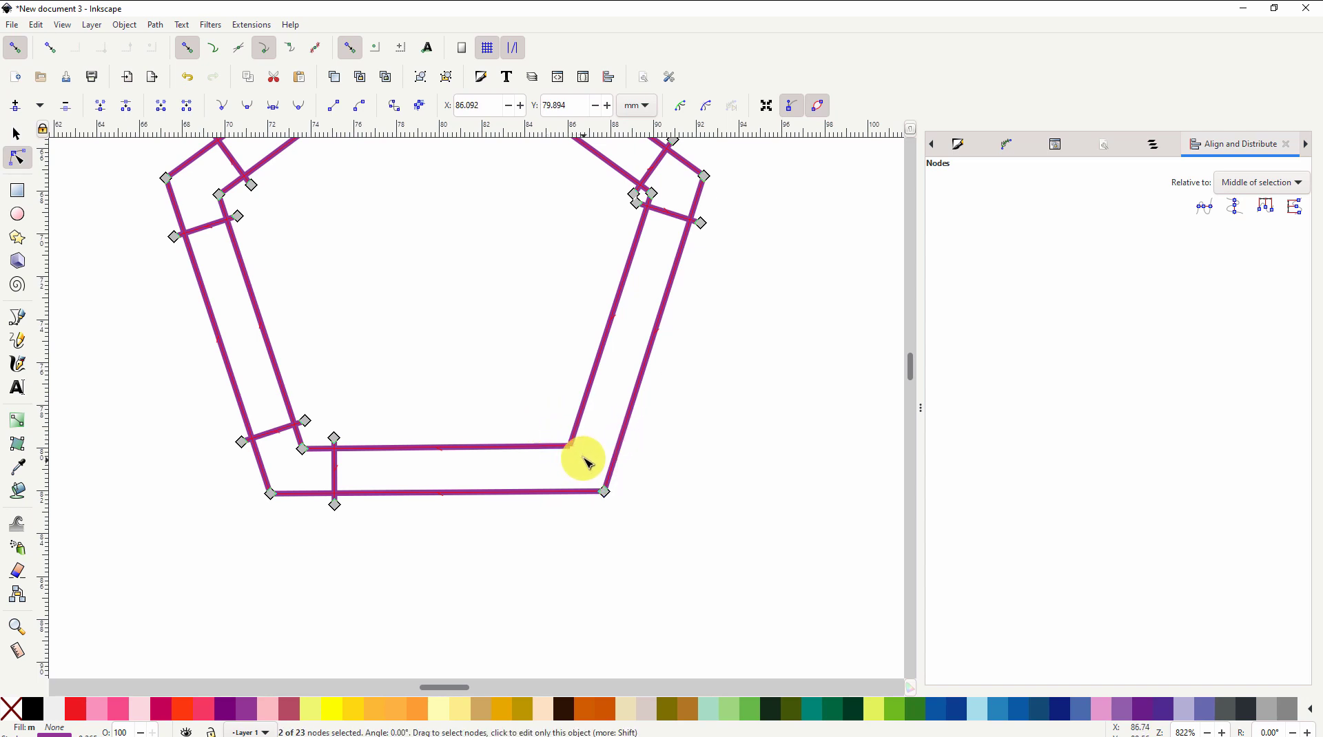
pyautogui.click(104, 110)
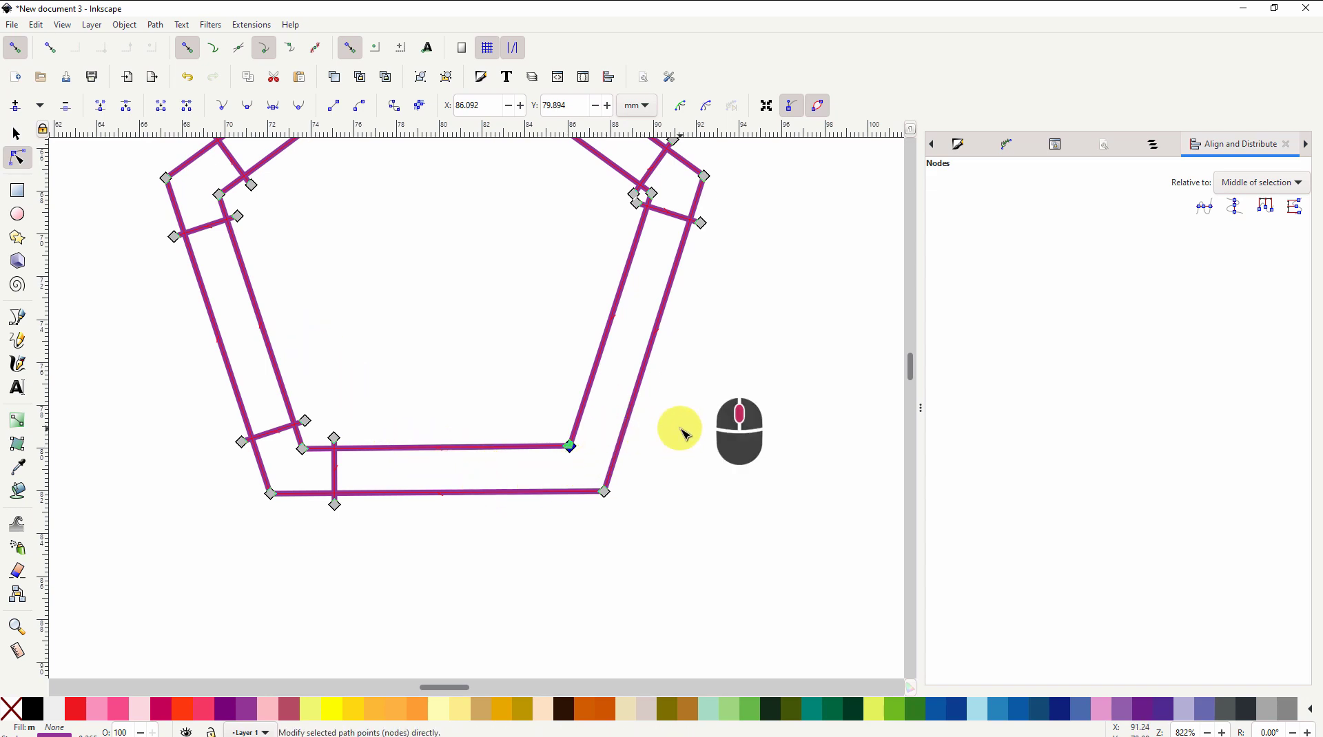
# - Add a node near the middle of both the inner and outer rails on the pentagon's bottom side, at about X 80.4 mm
pyautogui.scroll(3, 662, 485)
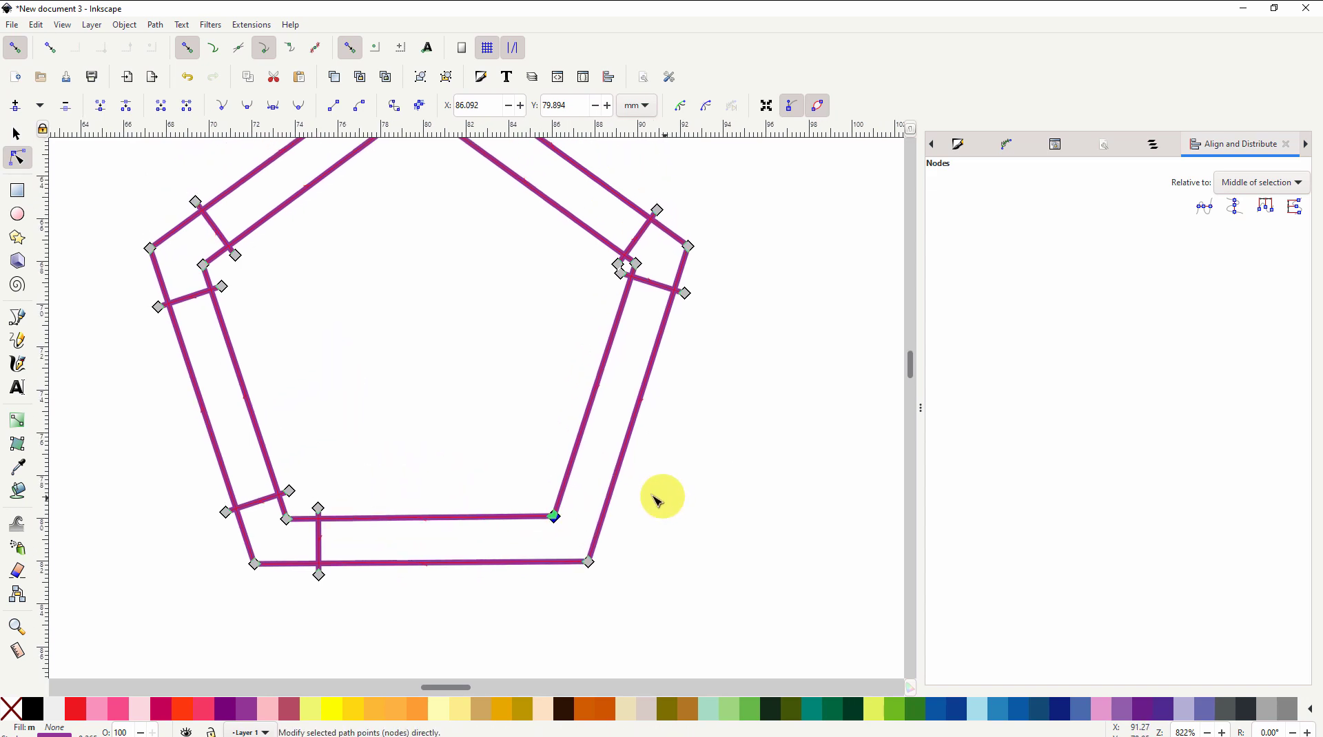
pyautogui.click(434, 521)
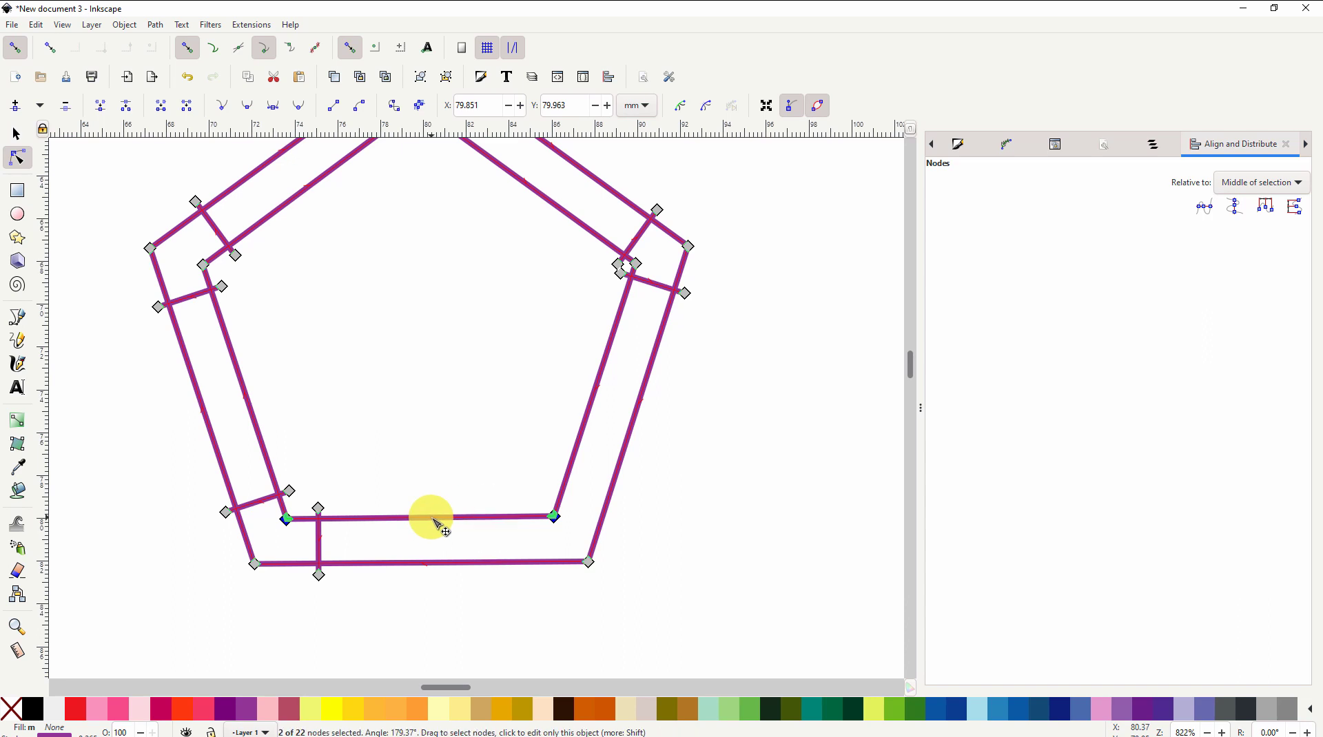
pyautogui.doubleClick(433, 521)
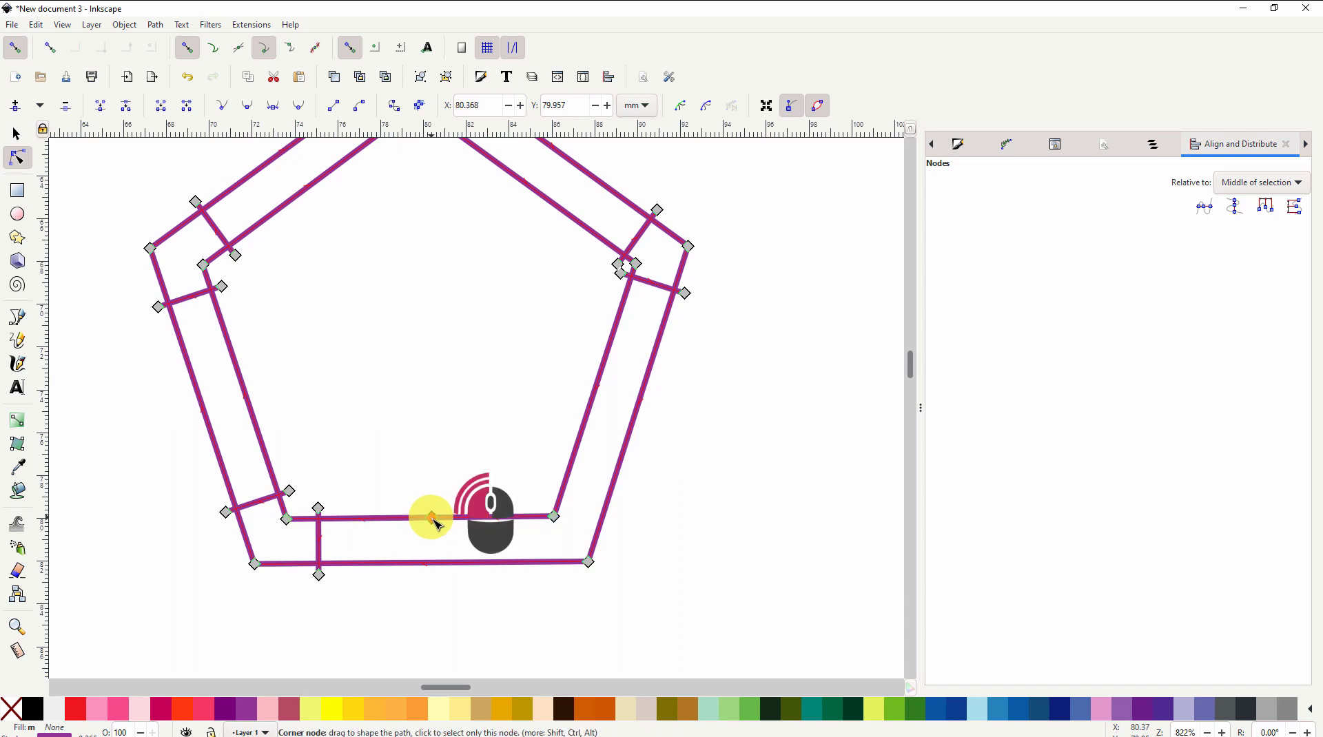
pyautogui.doubleClick(433, 564)
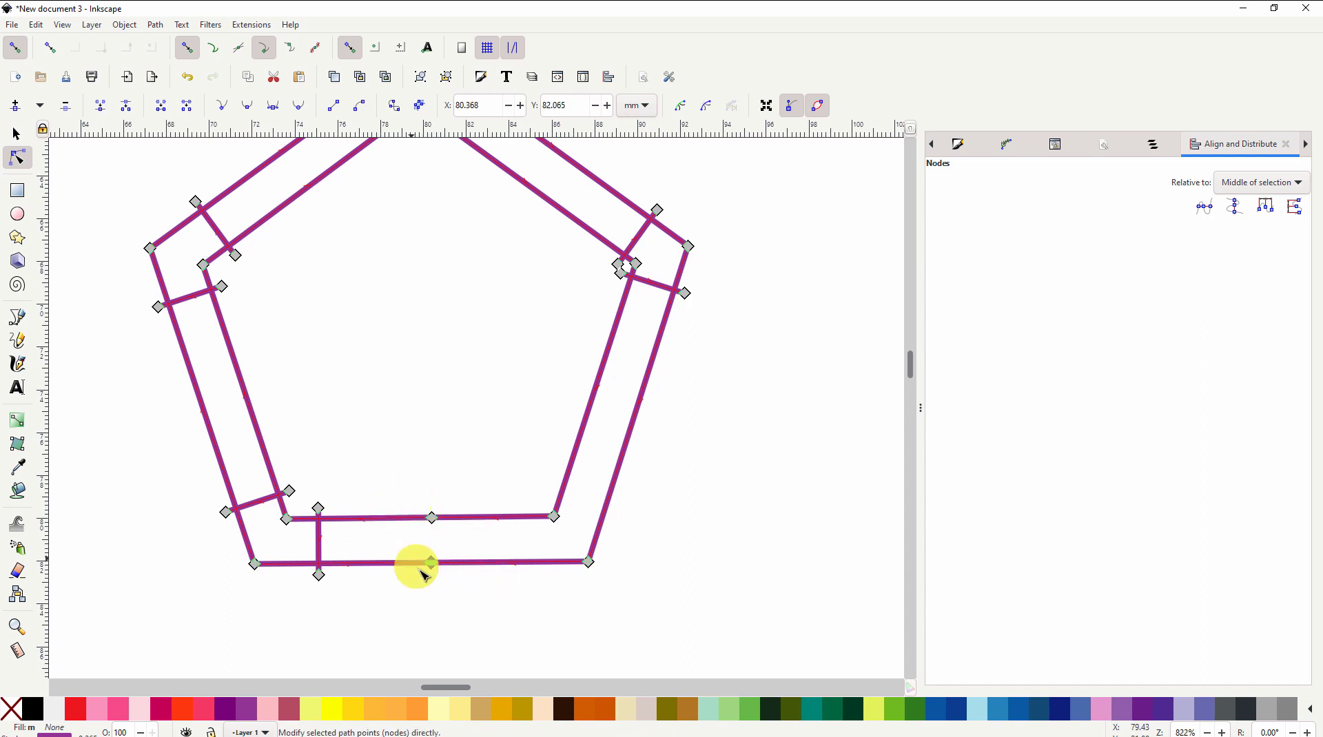
# - Break both rails at the middle nodes of the pentagon's bottom side and pull the right-hand ends about 0.7 mm away
pyautogui.moveTo(394, 488); pyautogui.dragTo(469, 604)
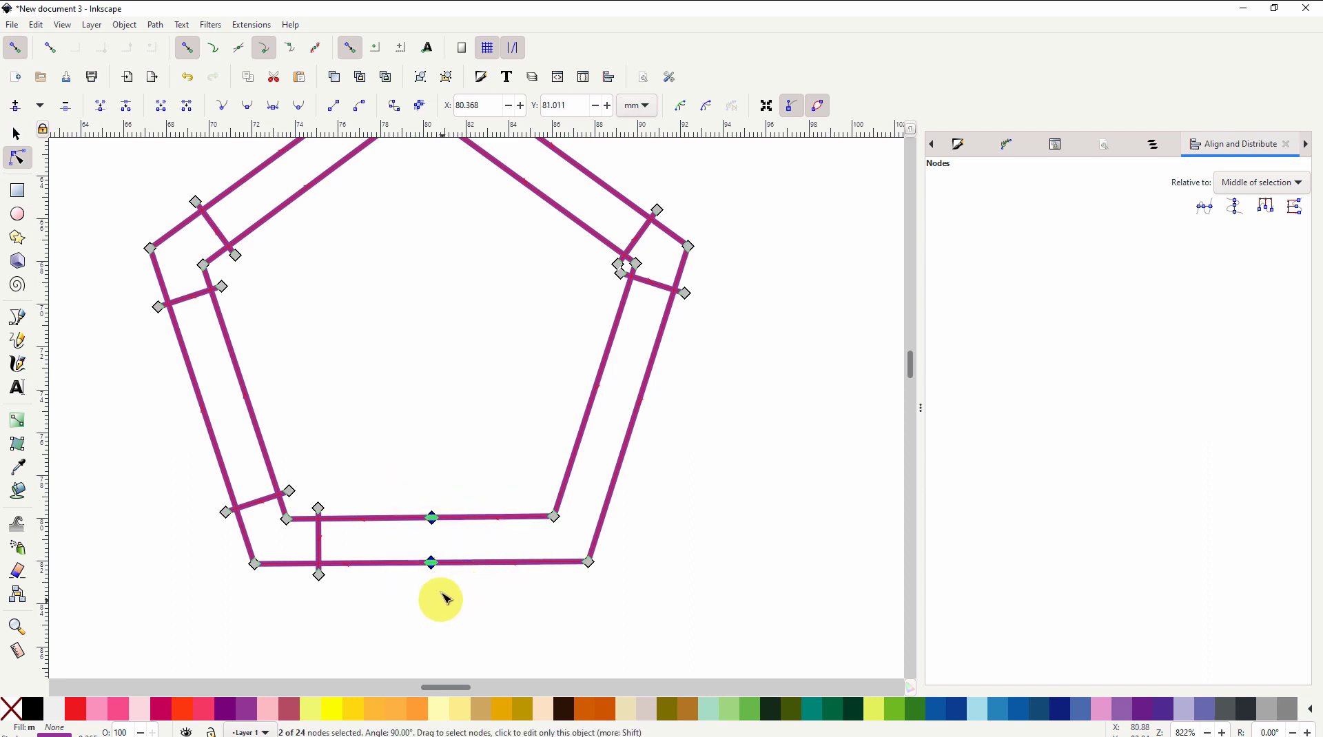
pyautogui.click(131, 113)
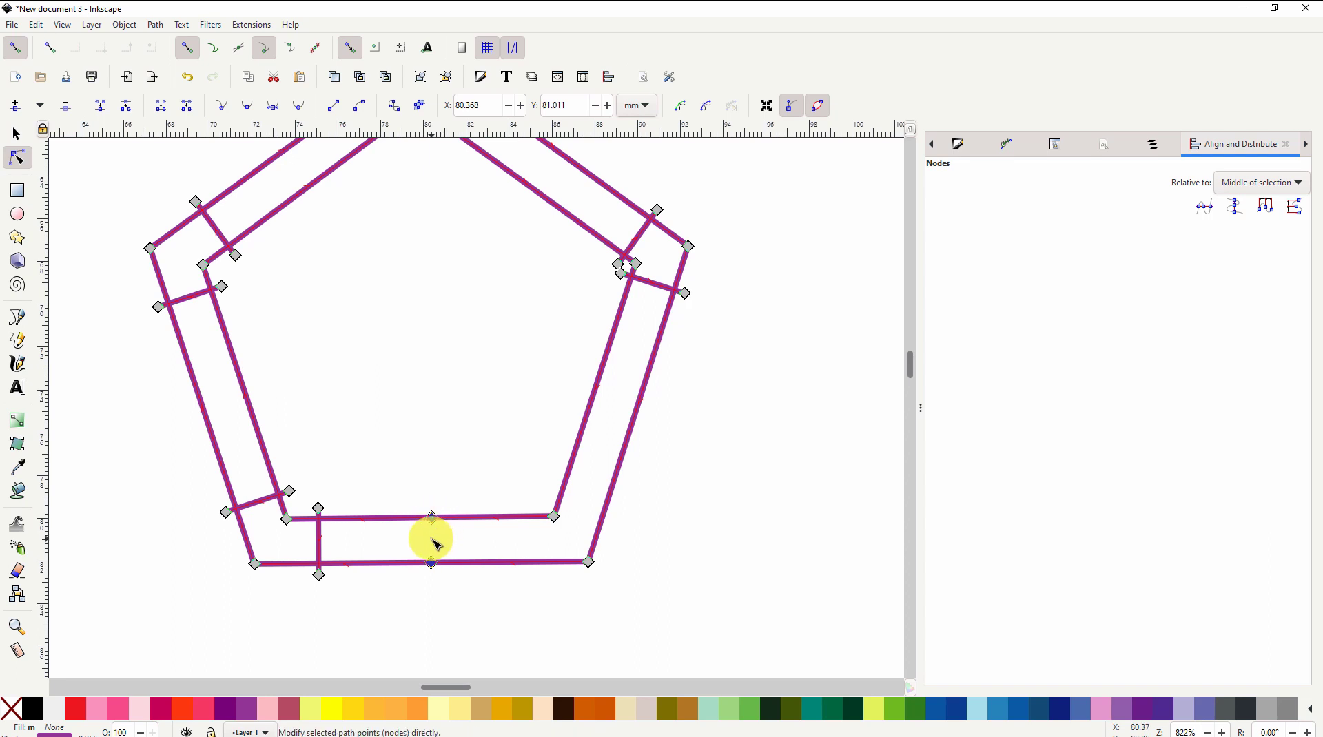
pyautogui.moveTo(435, 521)
pyautogui.mouseDown()
pyautogui.moveTo(464, 522)
pyautogui.moveTo(443, 500)
pyautogui.moveTo(452, 521)
pyautogui.moveTo(446, 505)
pyautogui.moveTo(422, 507)
pyautogui.moveTo(438, 498)
pyautogui.moveTo(448, 519)
pyautogui.mouseUp()
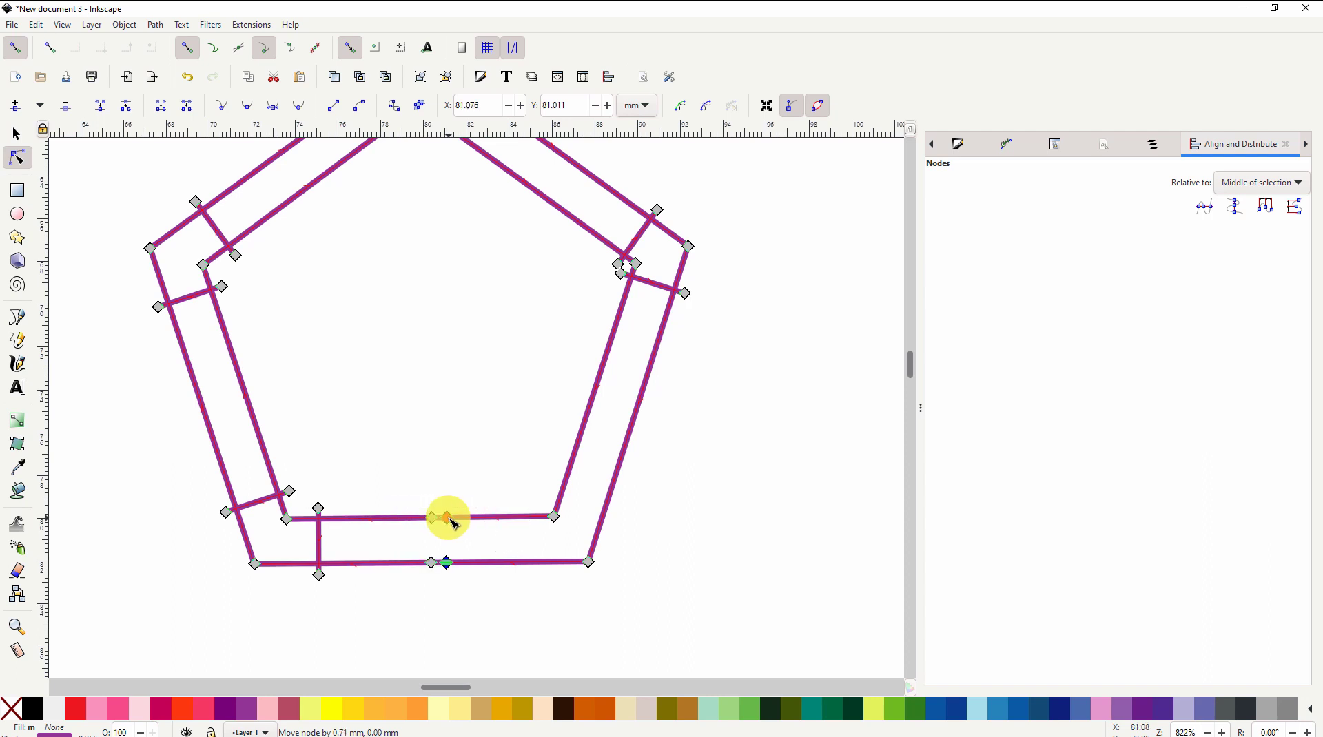
# - Turn off snapping and move the right-hand rail ends back about 0.5 mm, leaving a narrow gap in the bottom side
pyautogui.click(19, 51)
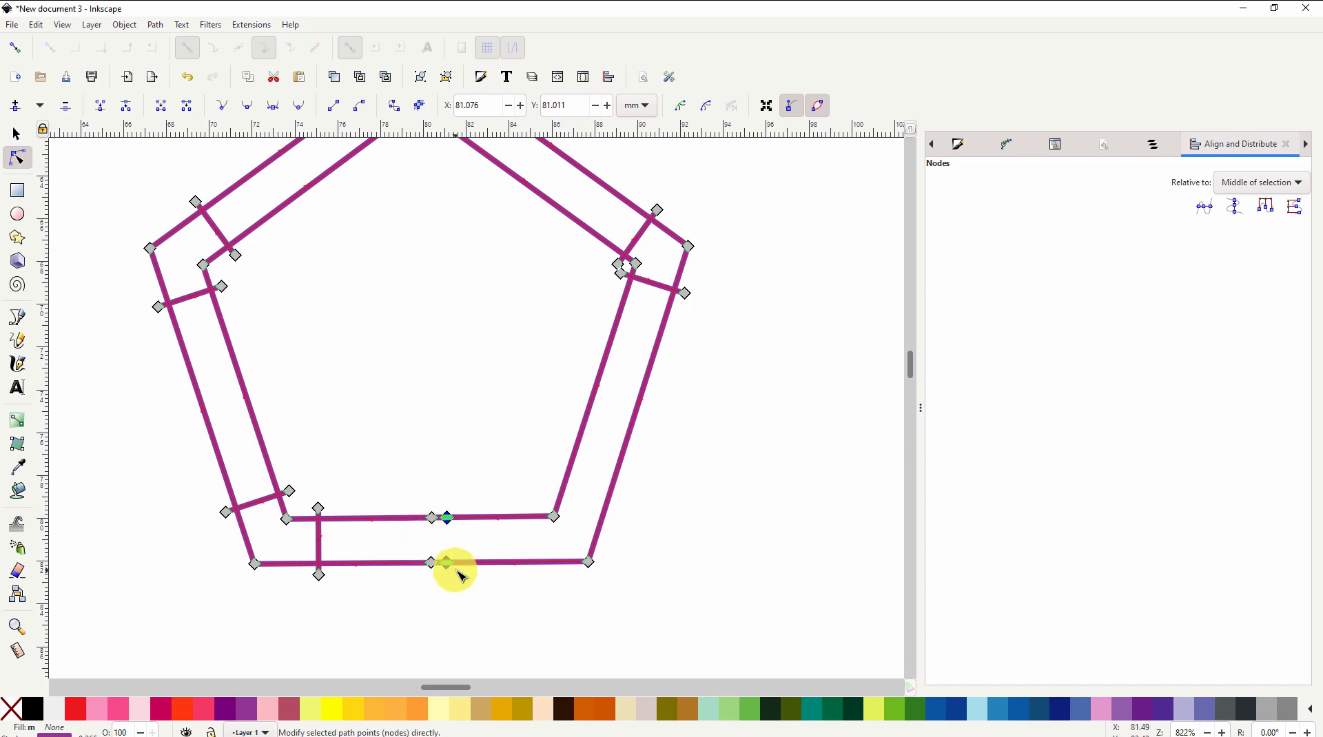
pyautogui.keyDown('ctrl'); pyautogui.scroll(5, 452, 550); pyautogui.keyUp('ctrl')
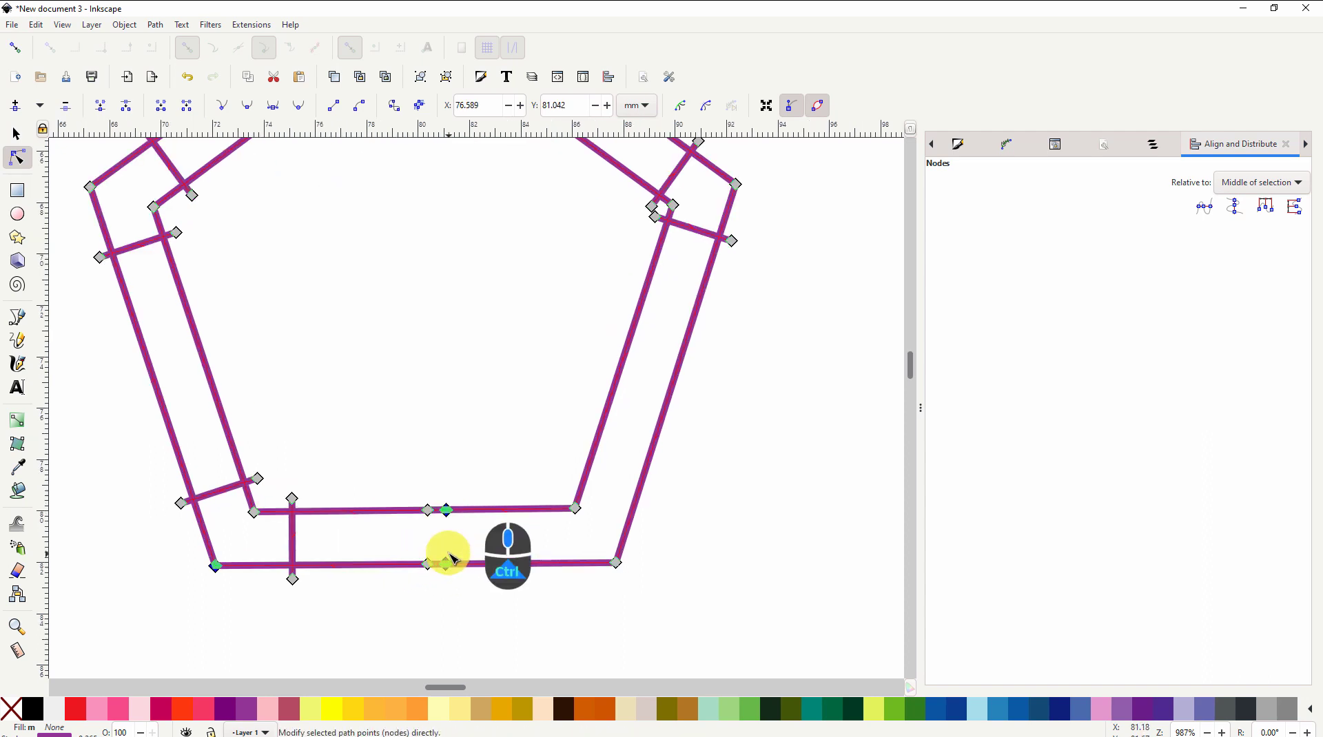
pyautogui.keyDown('ctrl'); pyautogui.scroll(2, 452, 550); pyautogui.keyUp('ctrl')
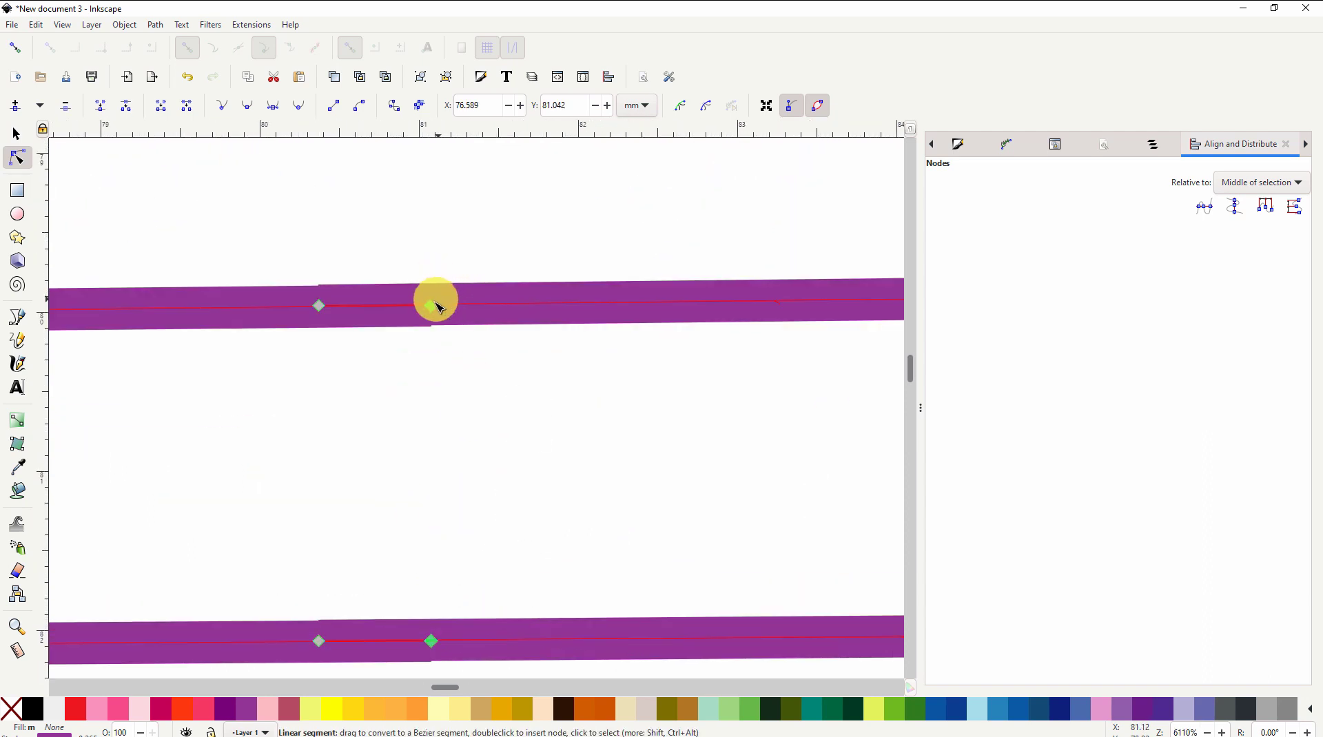
pyautogui.moveTo(435, 308); pyautogui.dragTo(348, 308)
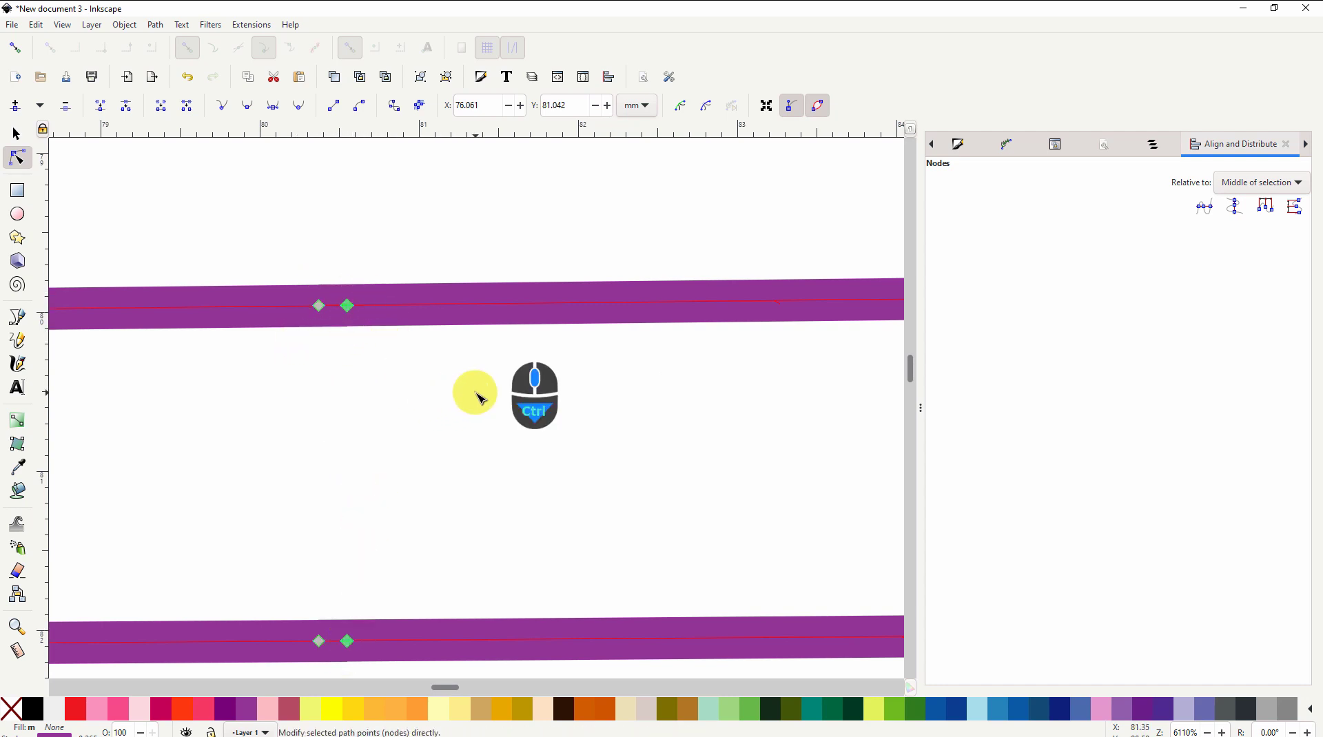
# - Preview the selected paths in the Ink/Stitch Params with custom satin column enabled, and close the parameters without applying them
pyautogui.scroll(-4, 477, 416)
pyautogui.scroll(-2, 481, 419)
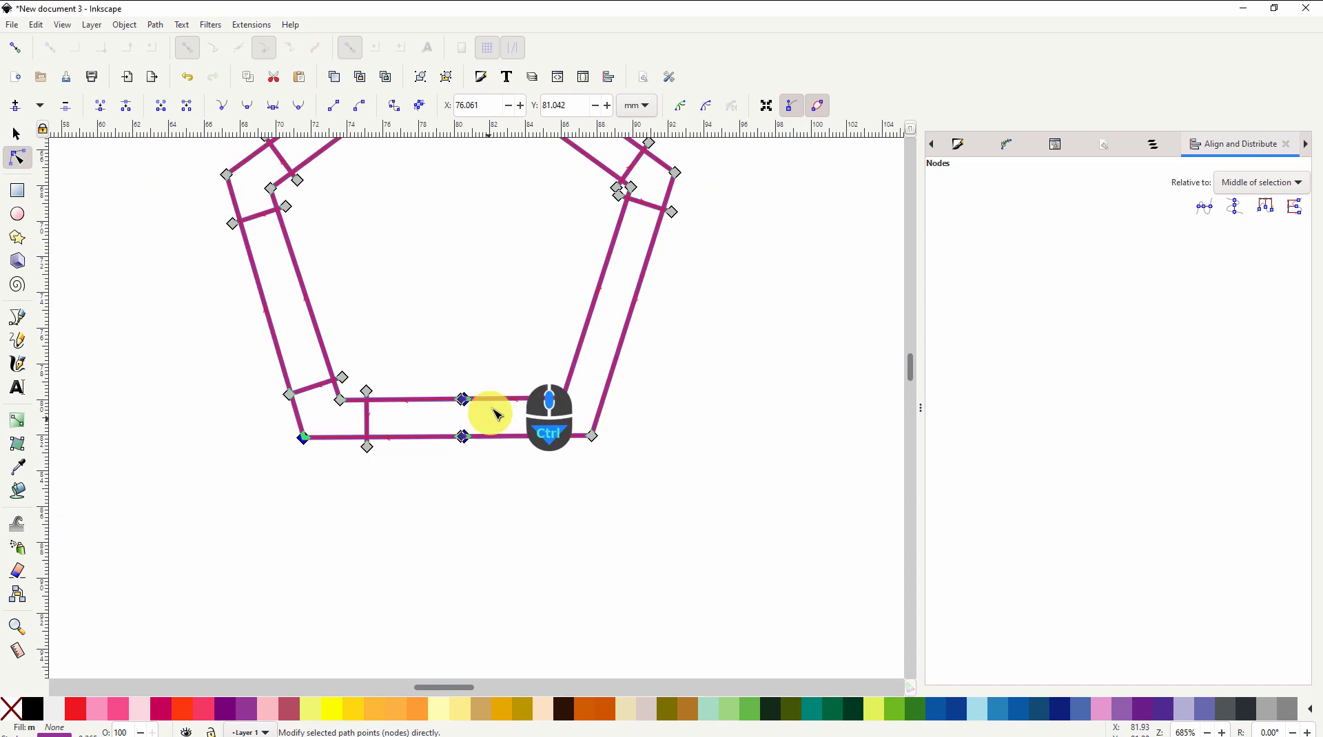
pyautogui.moveTo(496, 304); pyautogui.dragTo(516, 412)
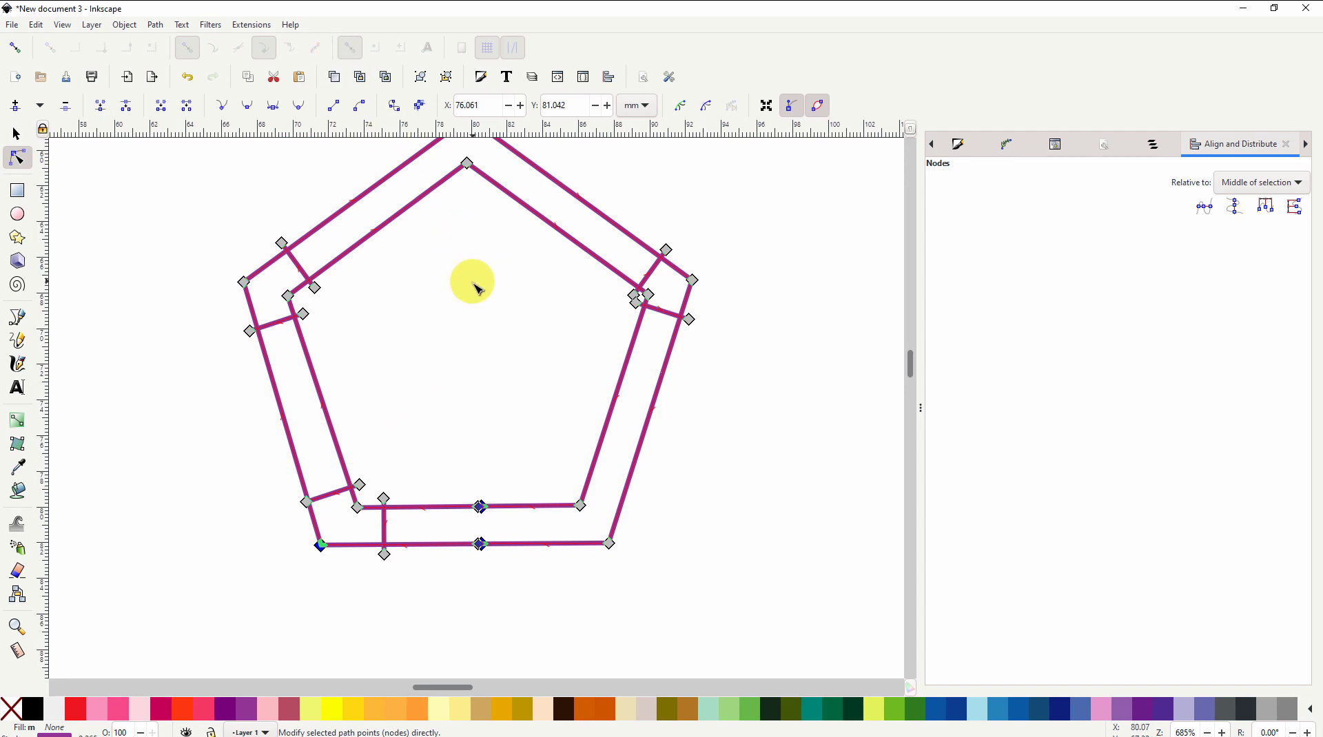
pyautogui.scroll(2, 477, 288)
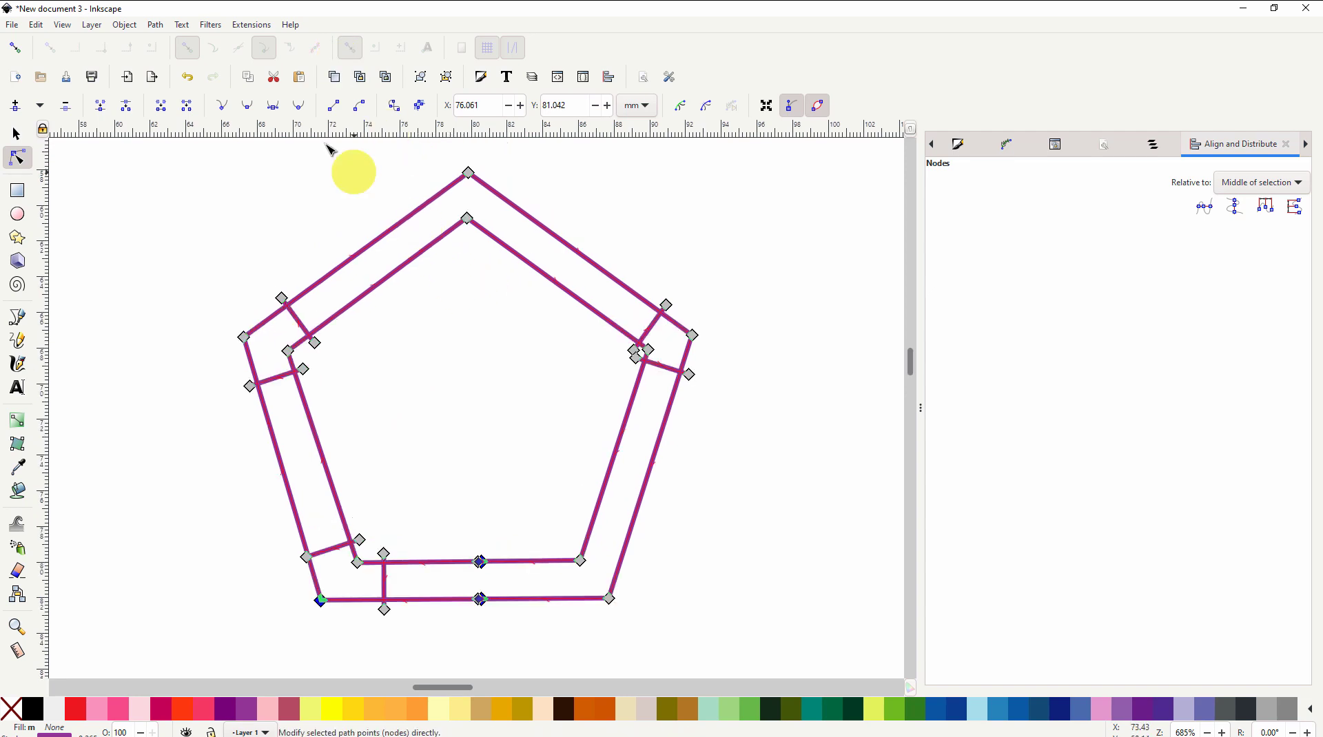
pyautogui.click(253, 25)
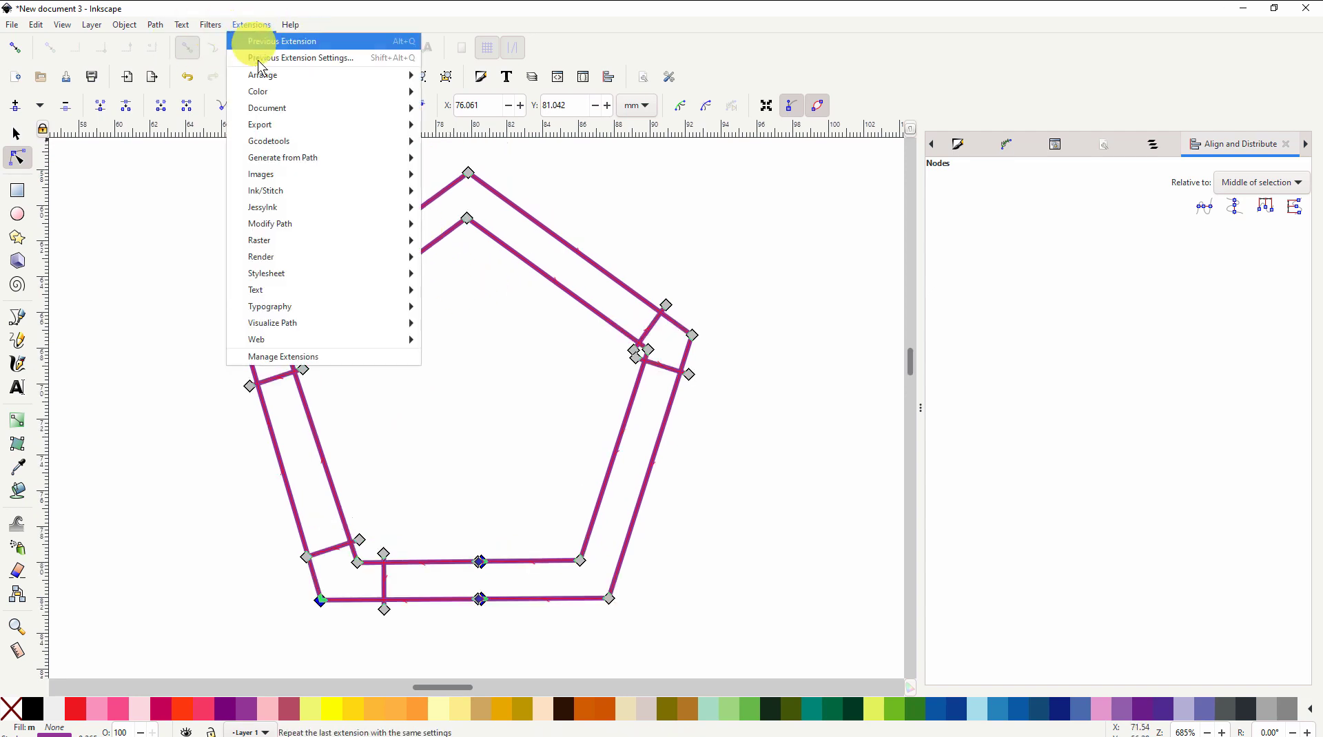
pyautogui.moveTo(276, 196)
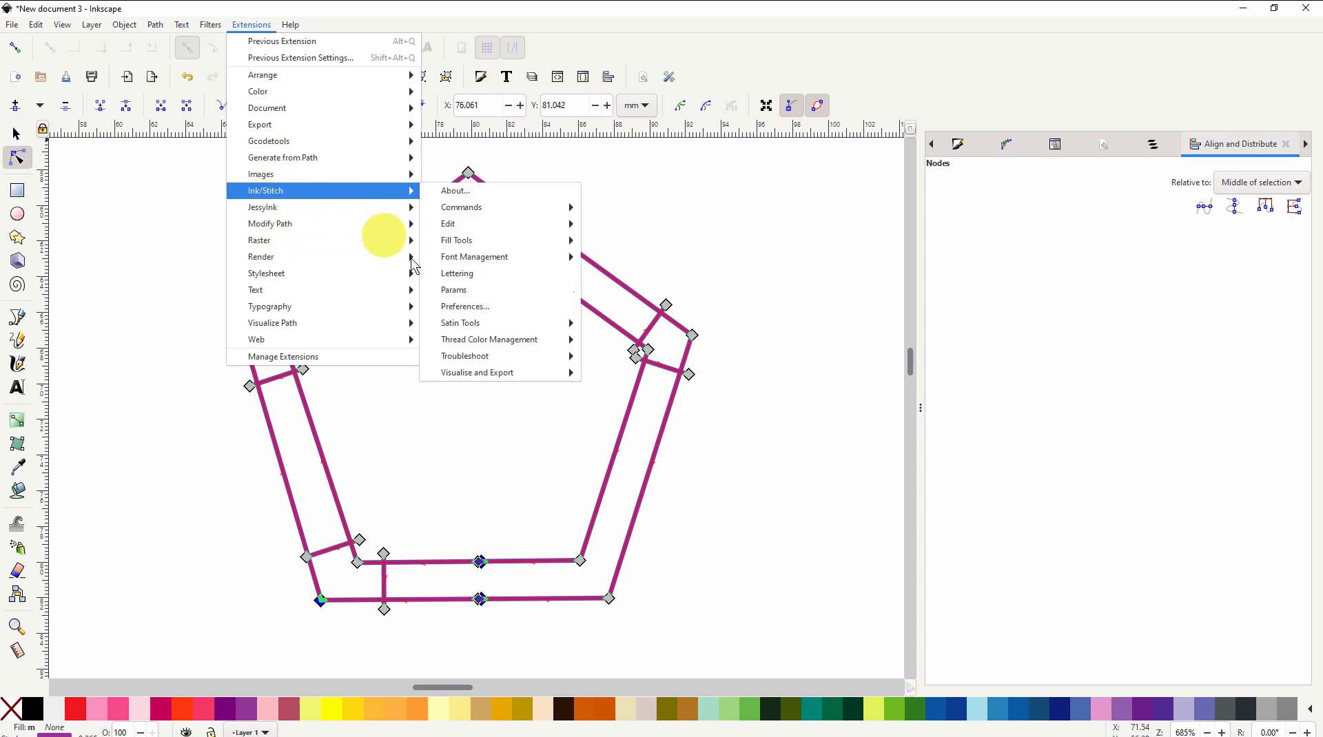
pyautogui.click(467, 291)
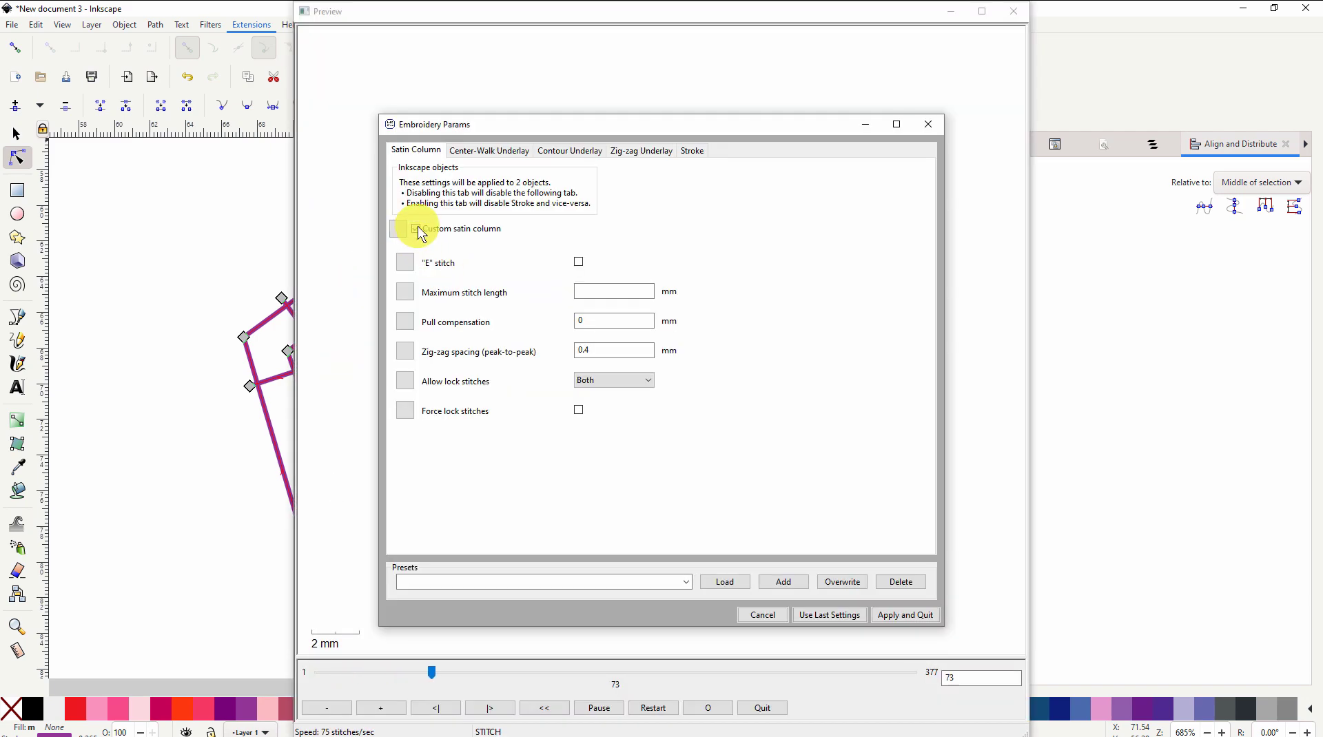
pyautogui.click(415, 228)
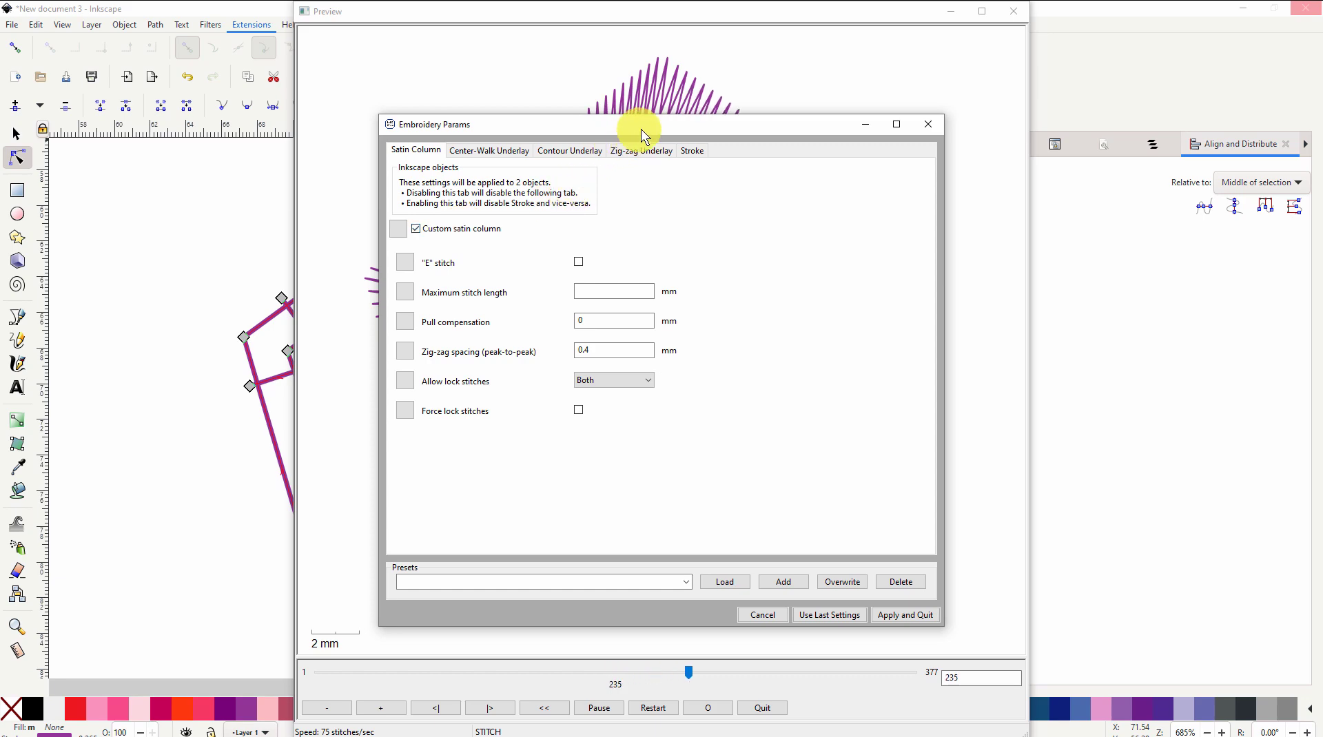
pyautogui.moveTo(641, 130); pyautogui.dragTo(4, 127)
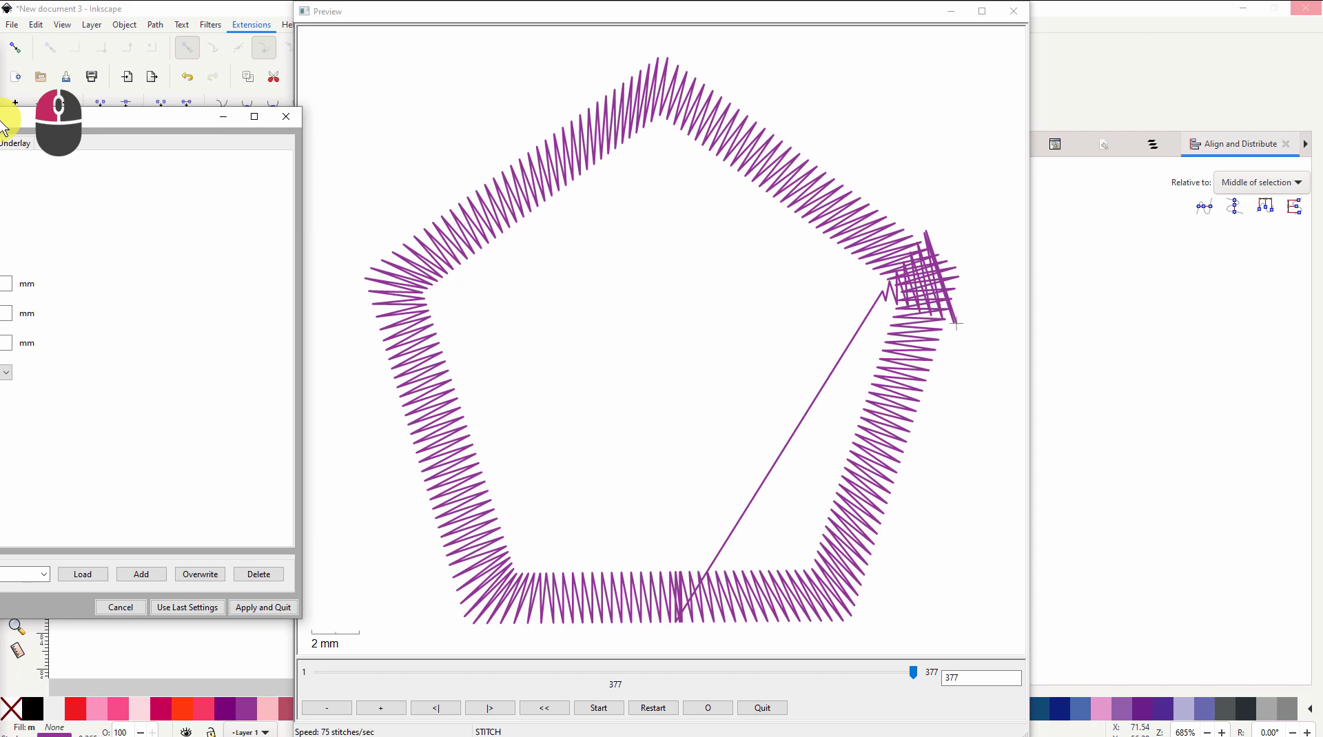
pyautogui.moveTo(4, 127); pyautogui.dragTo(543, 88)
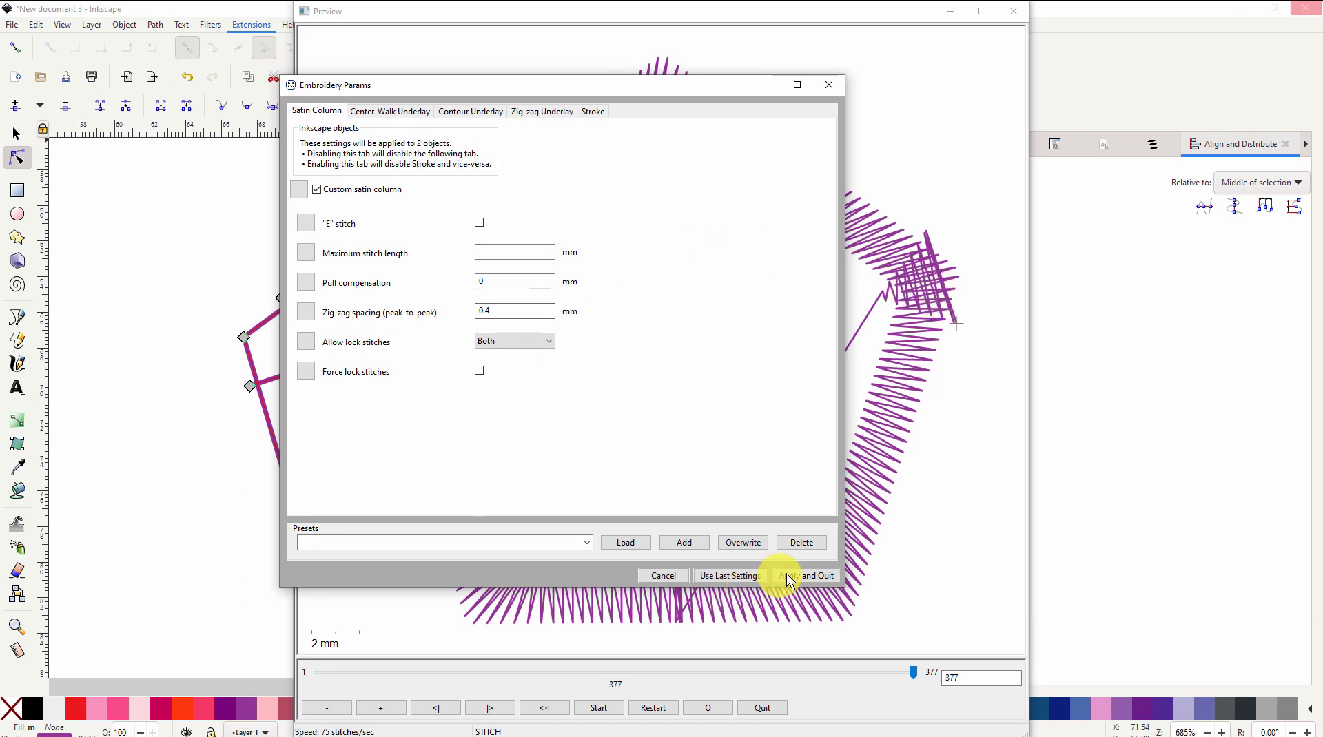
pyautogui.click(669, 574)
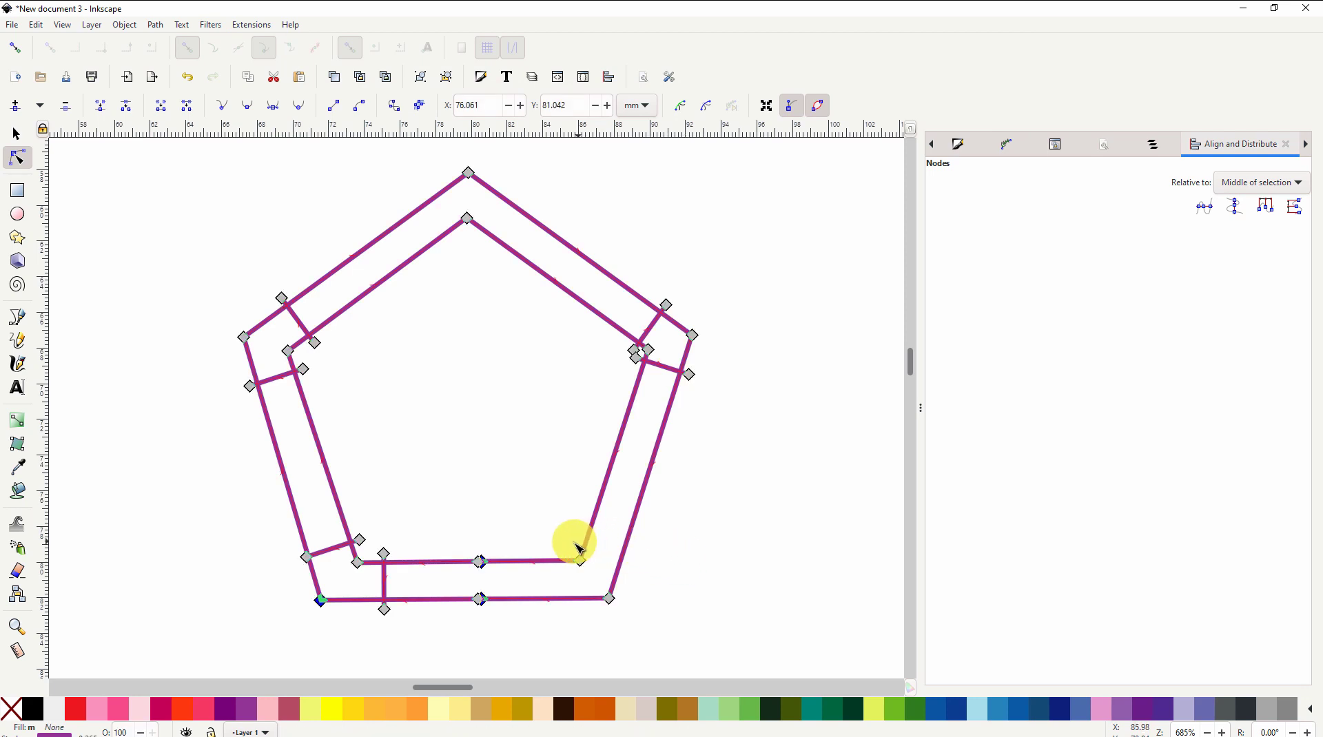
# - Clear the selection of both paths and select only path1, the object that holds the pentagon's rails
pyautogui.click(727, 600)
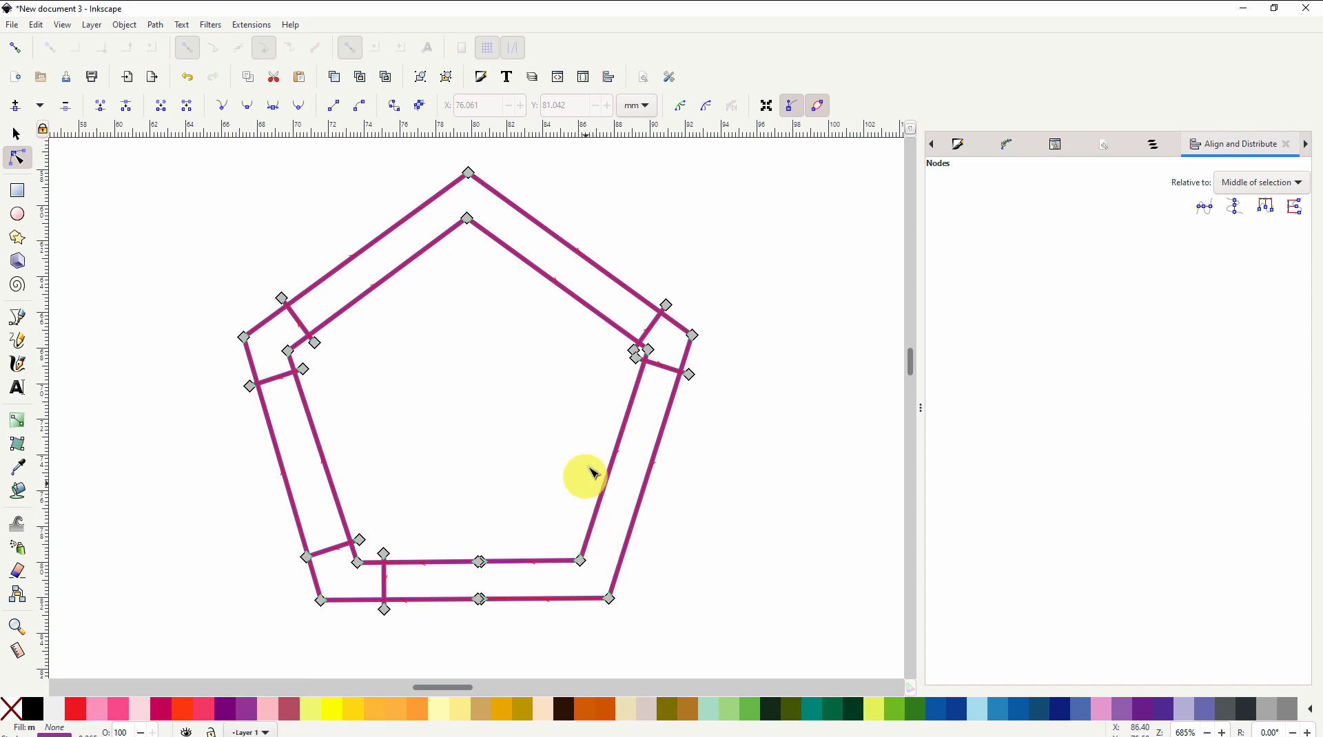
pyautogui.keyDown('ctrl'); pyautogui.scroll(2, 653, 391); pyautogui.keyUp('ctrl')
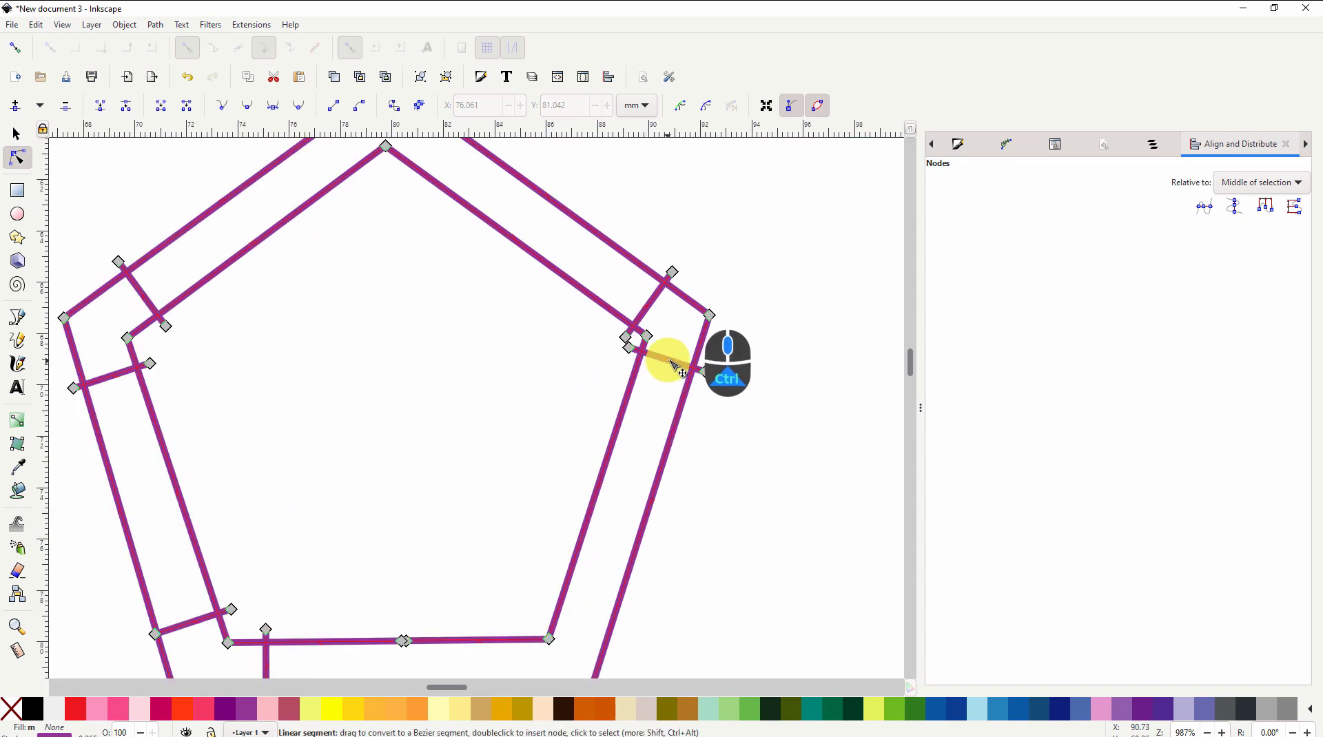
pyautogui.keyDown('ctrl'); pyautogui.scroll(-3, 537, 447); pyautogui.keyUp('ctrl')
pyautogui.keyDown('ctrl'); pyautogui.scroll(-2, 537, 447); pyautogui.keyUp('ctrl')
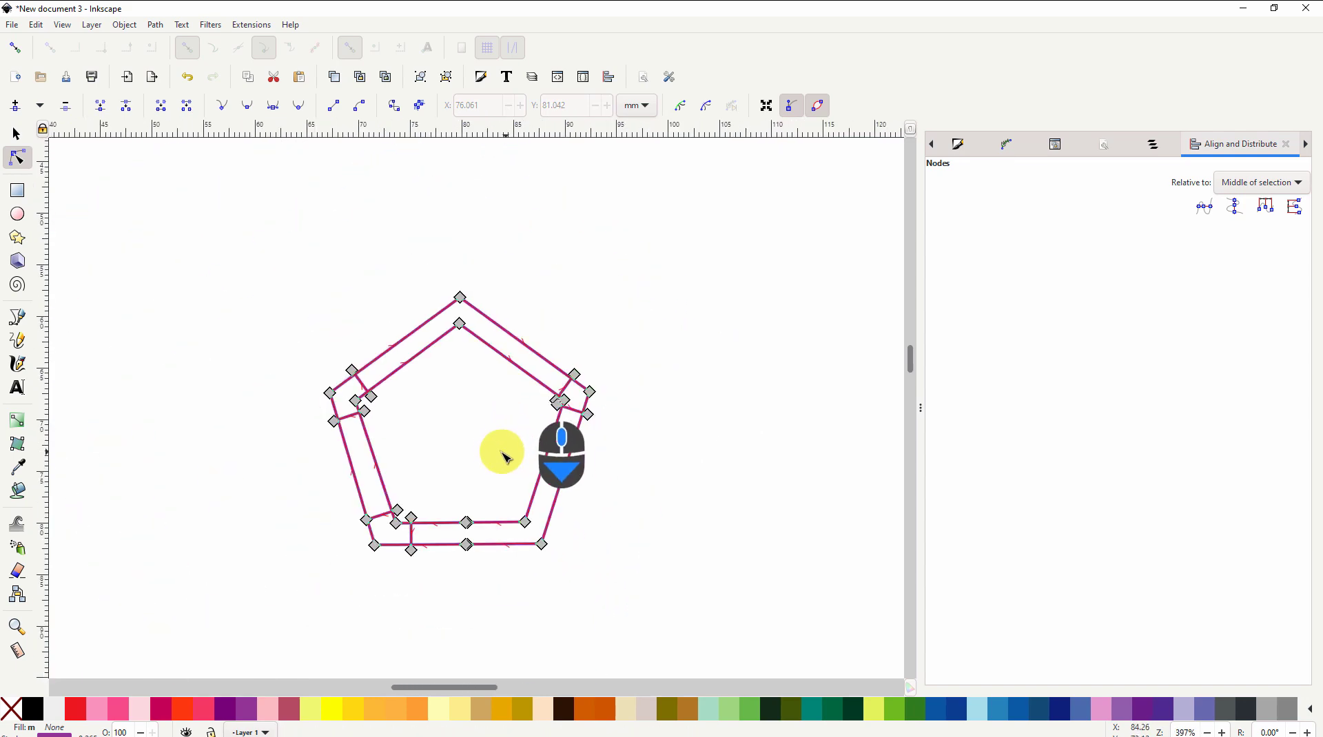
pyautogui.click(476, 454)
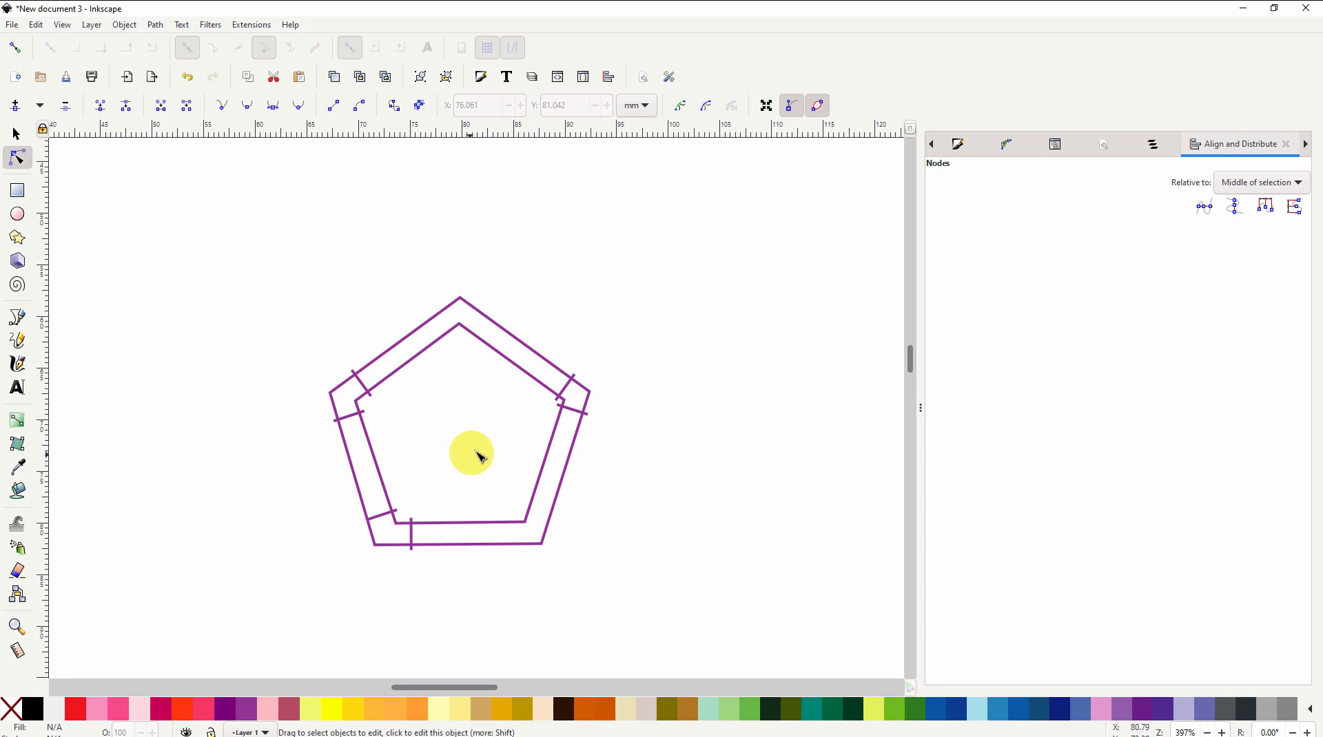
pyautogui.click(510, 362)
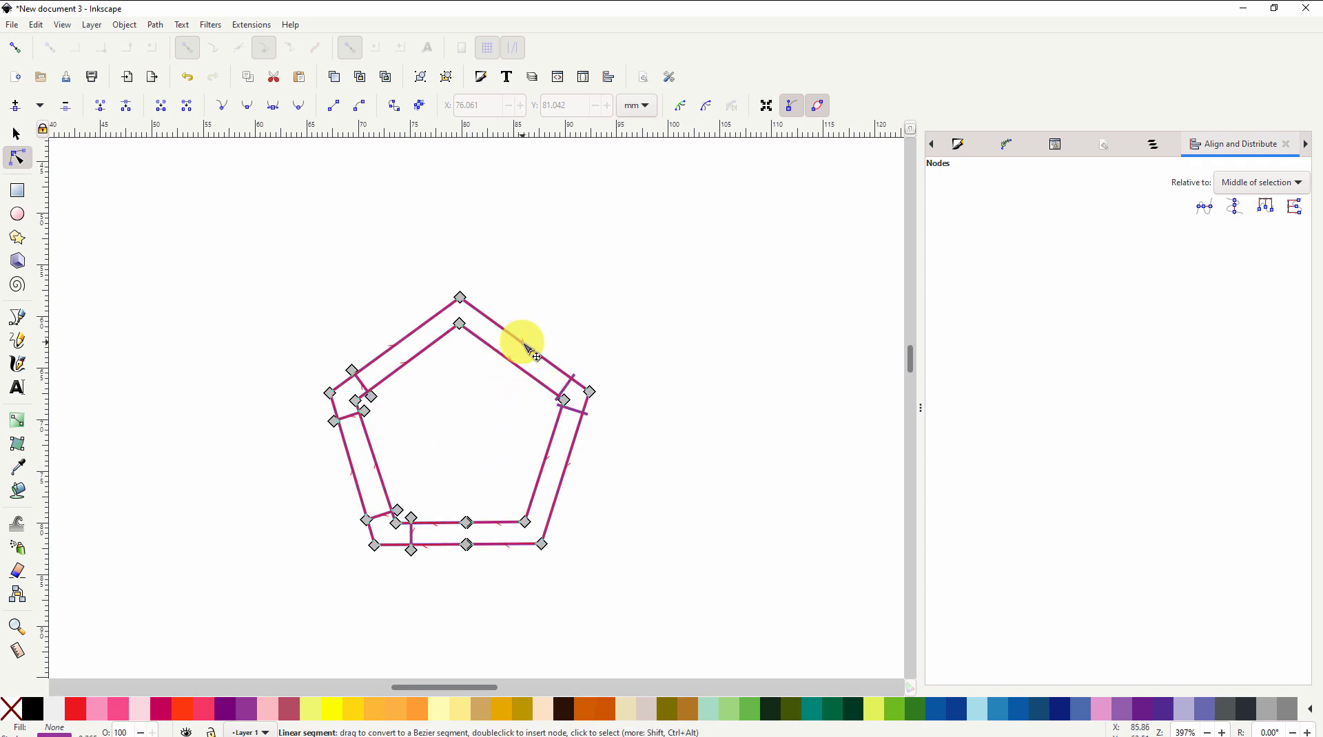
pyautogui.click(525, 345)
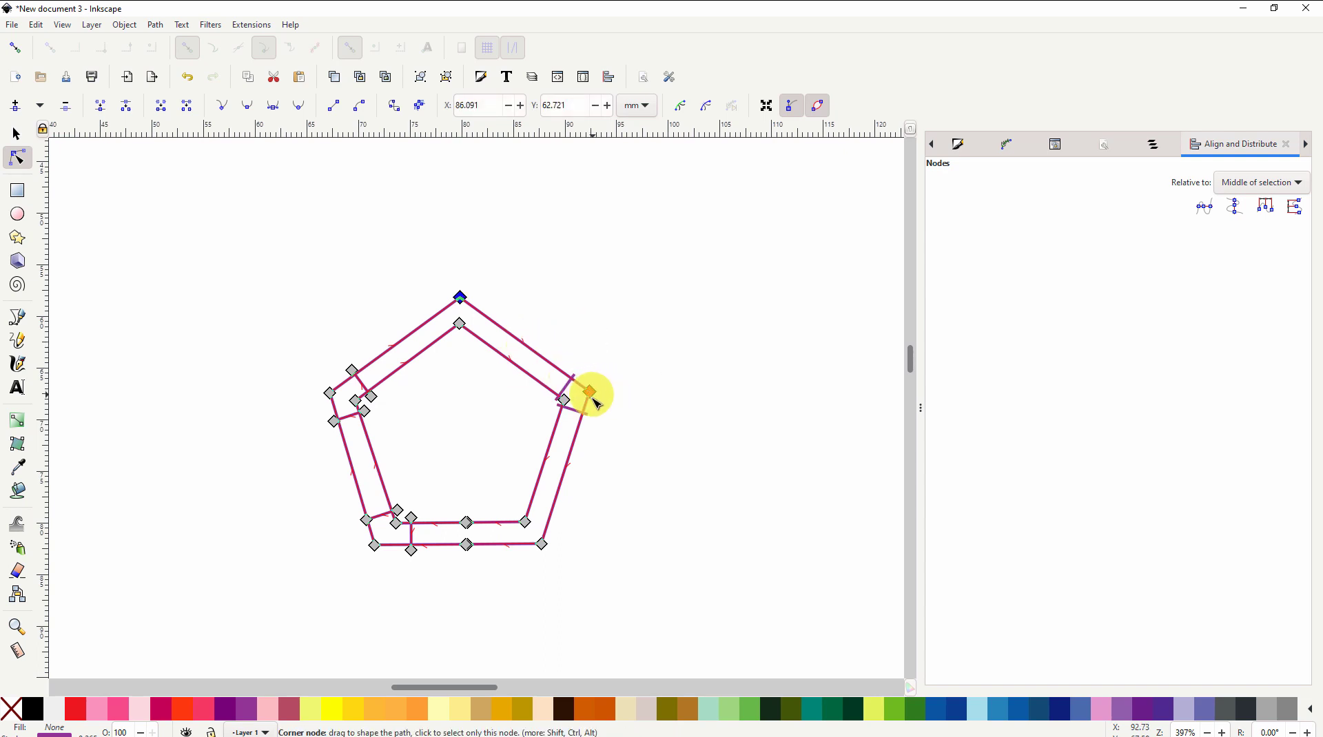
pyautogui.click(1154, 146)
pyautogui.click(1070, 205)
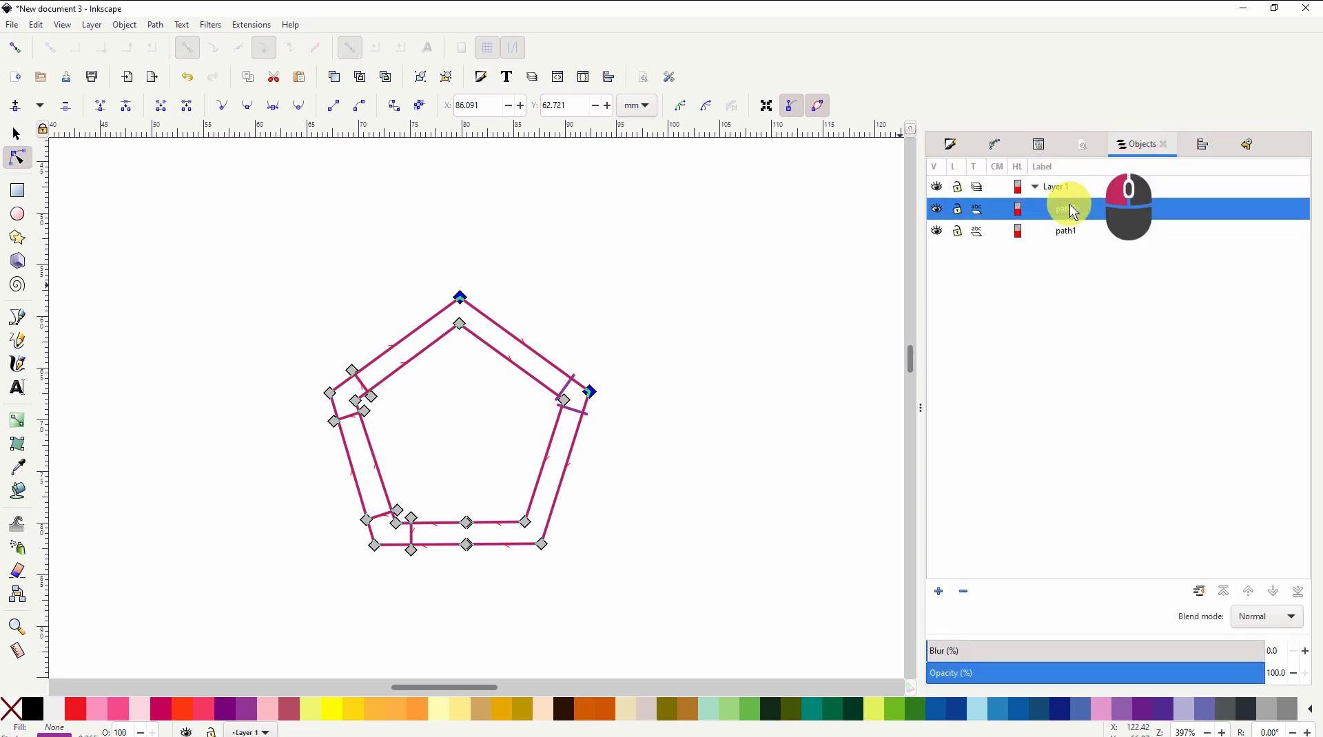
pyautogui.click(1048, 236)
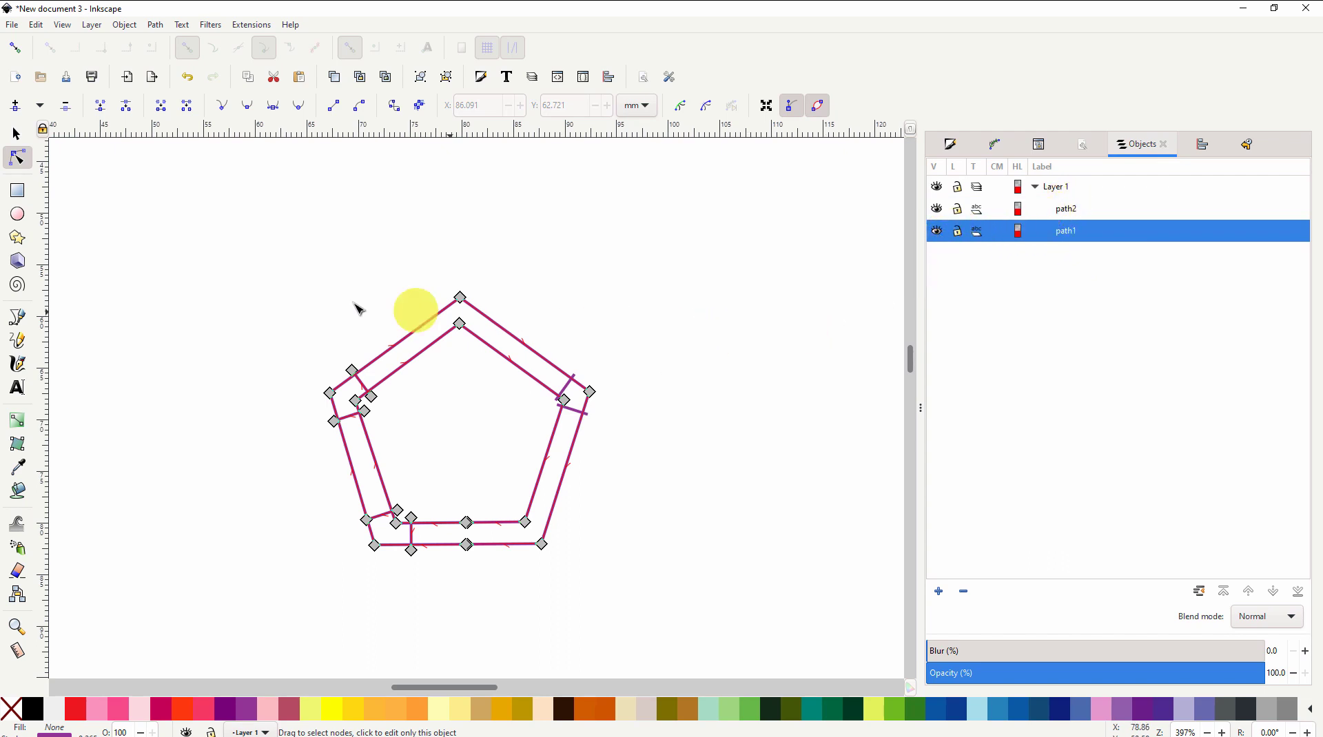
# - Check which nodes belong to path1 and toggle path2's visibility to identify its rungs at the pentagon's upper-right corner
pyautogui.moveTo(238, 288); pyautogui.dragTo(641, 595)
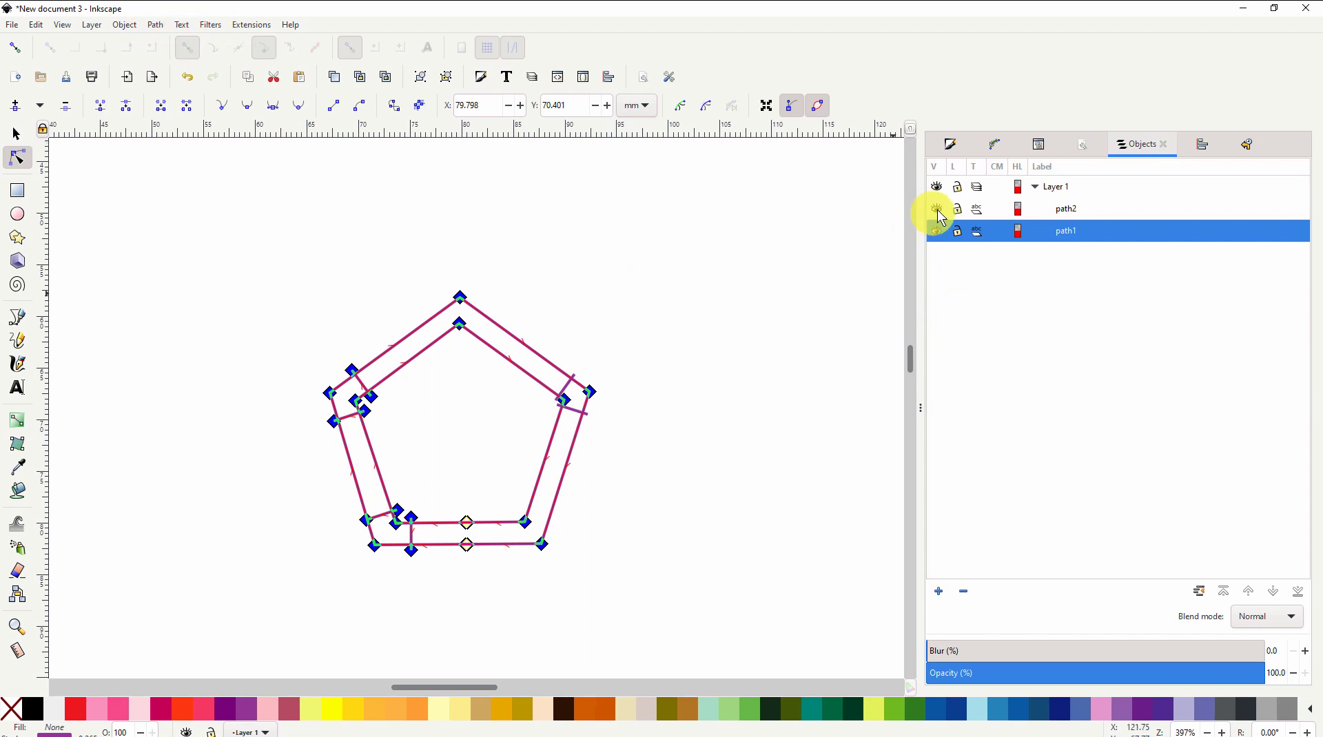
pyautogui.click(869, 328)
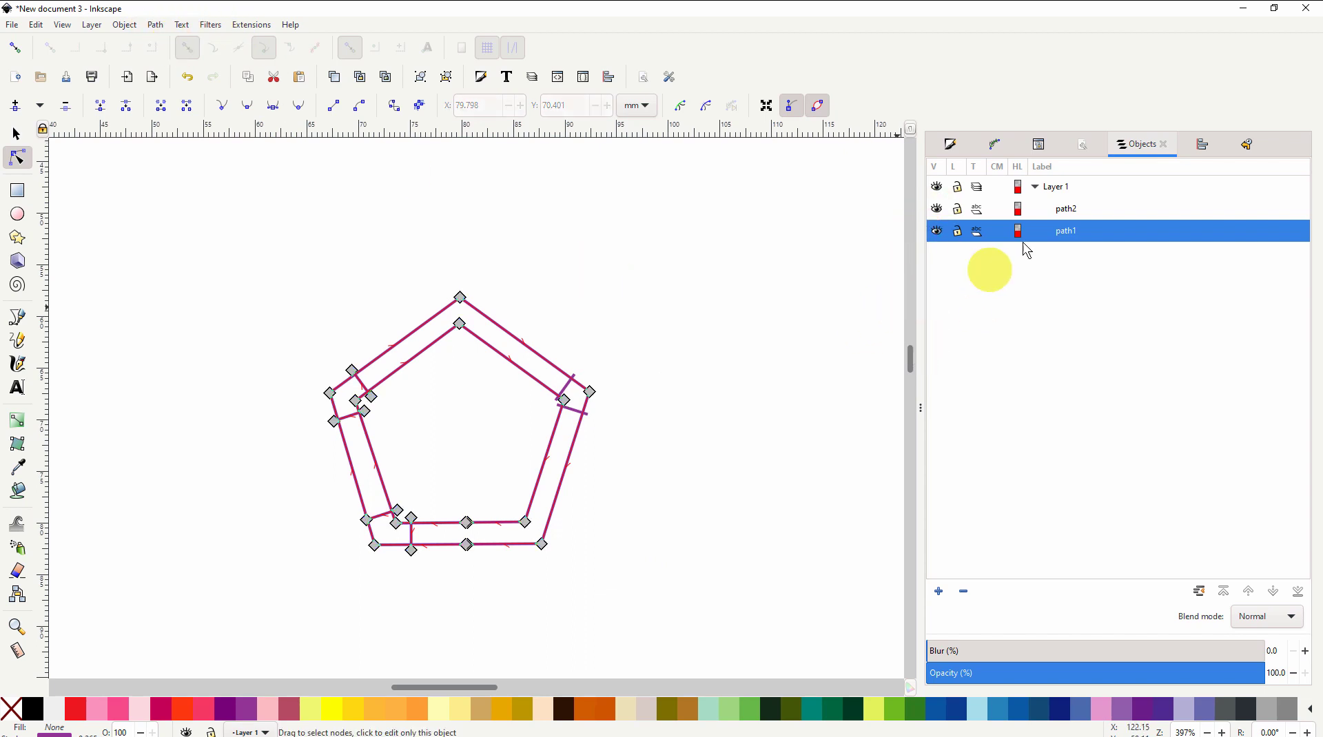
pyautogui.click(940, 212)
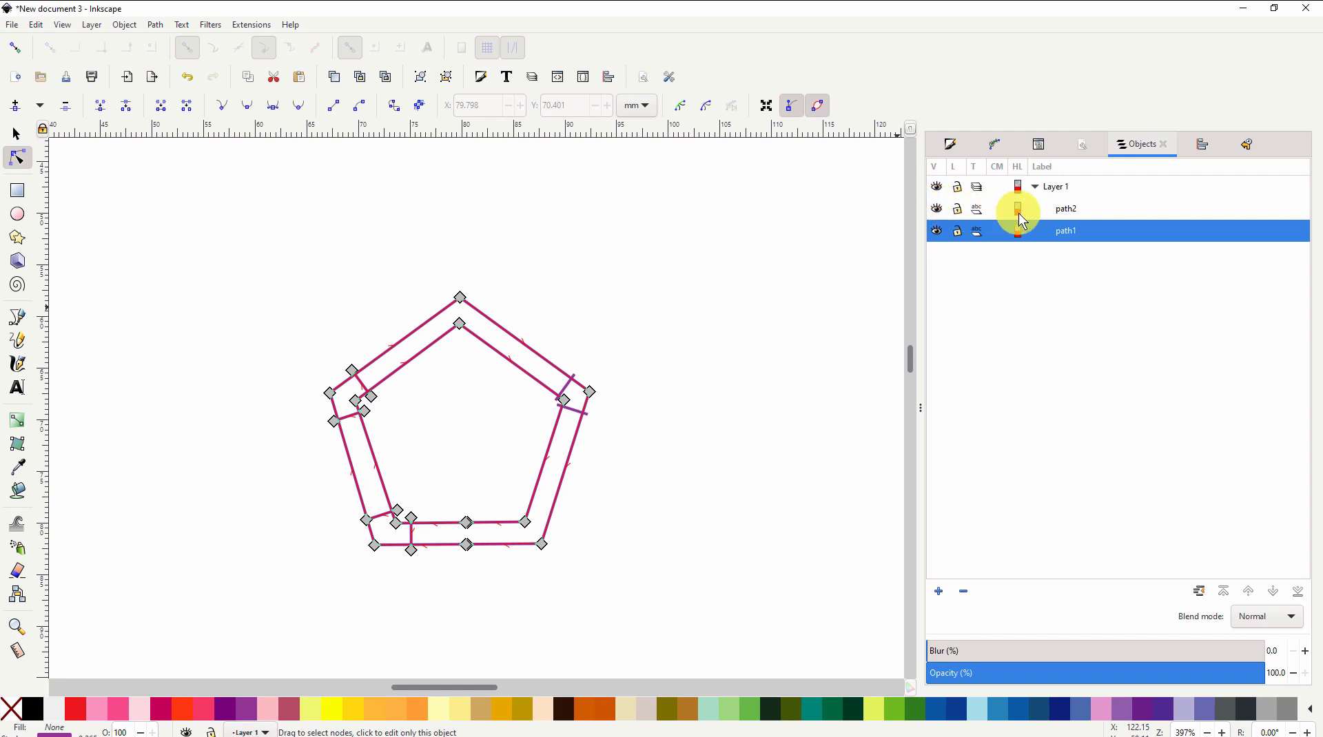
pyautogui.click(937, 208)
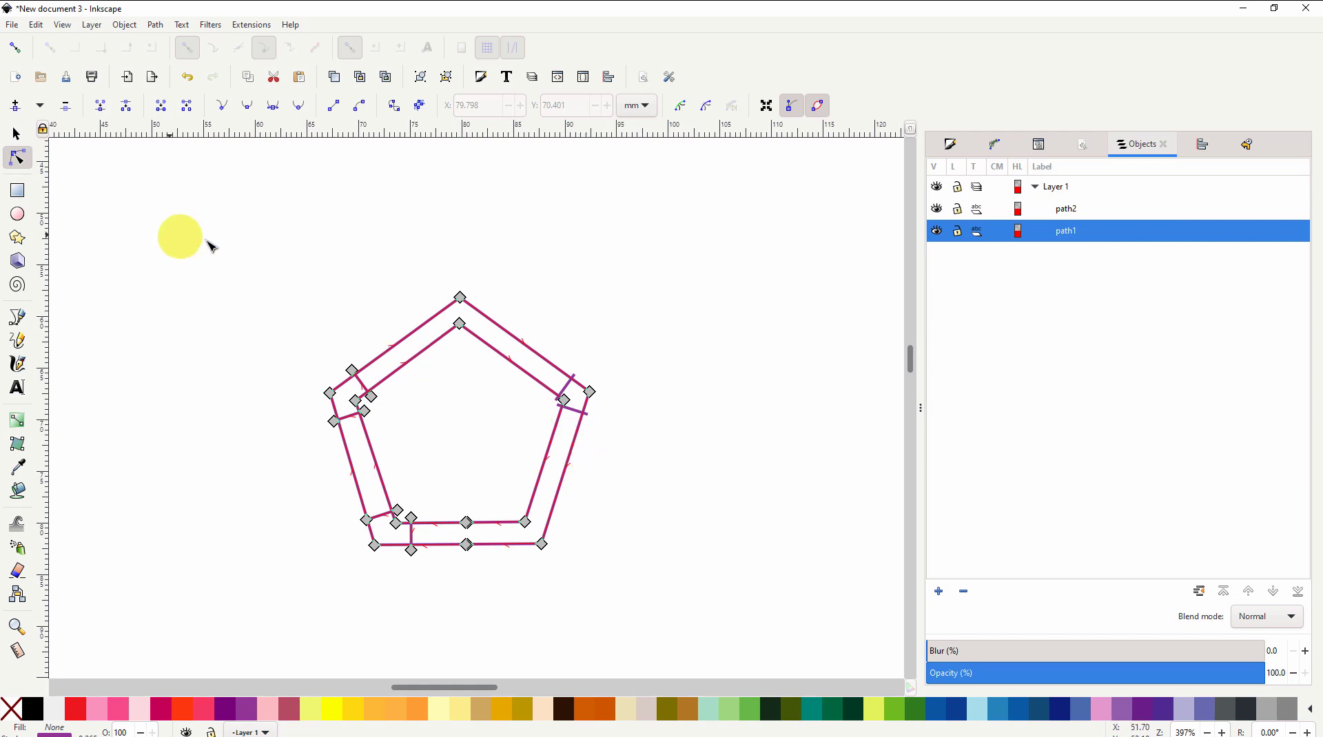
# - Select all nodes of path1 and apply Combine to the path
pyautogui.moveTo(210, 222); pyautogui.dragTo(661, 615)
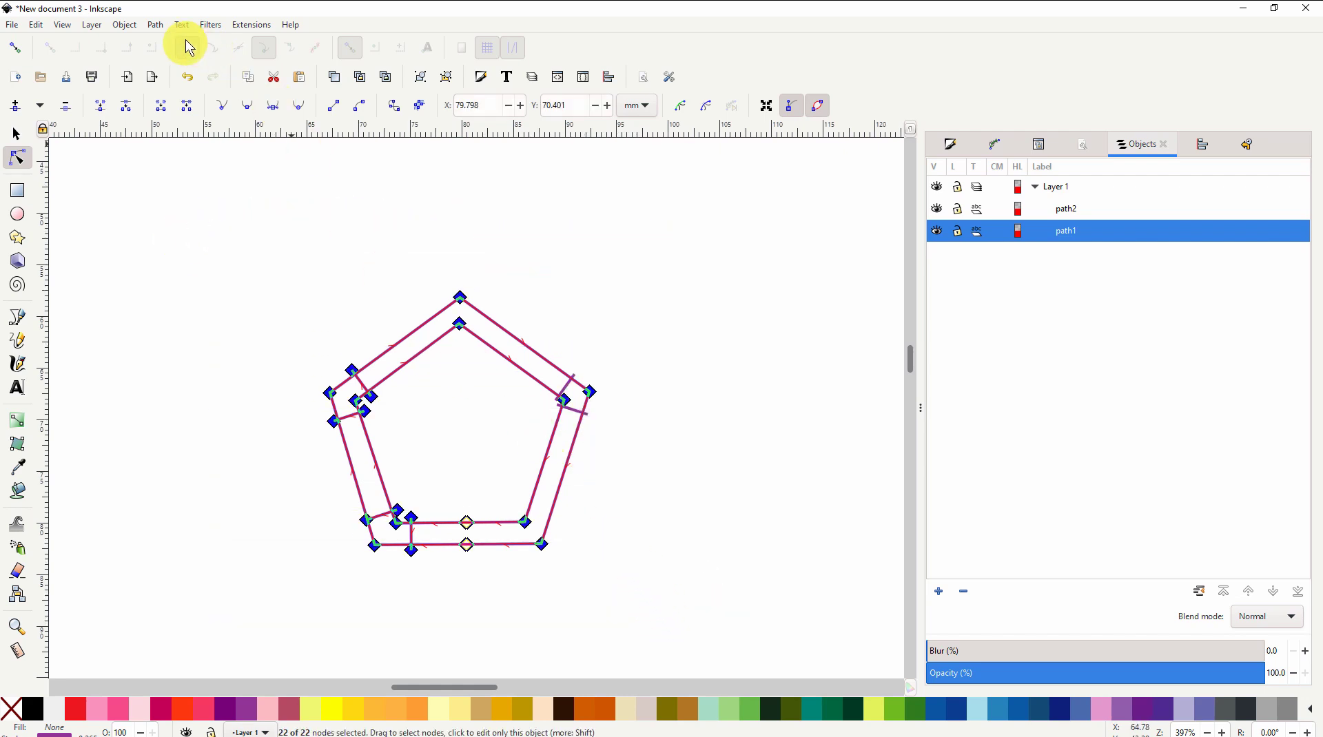
pyautogui.click(156, 25)
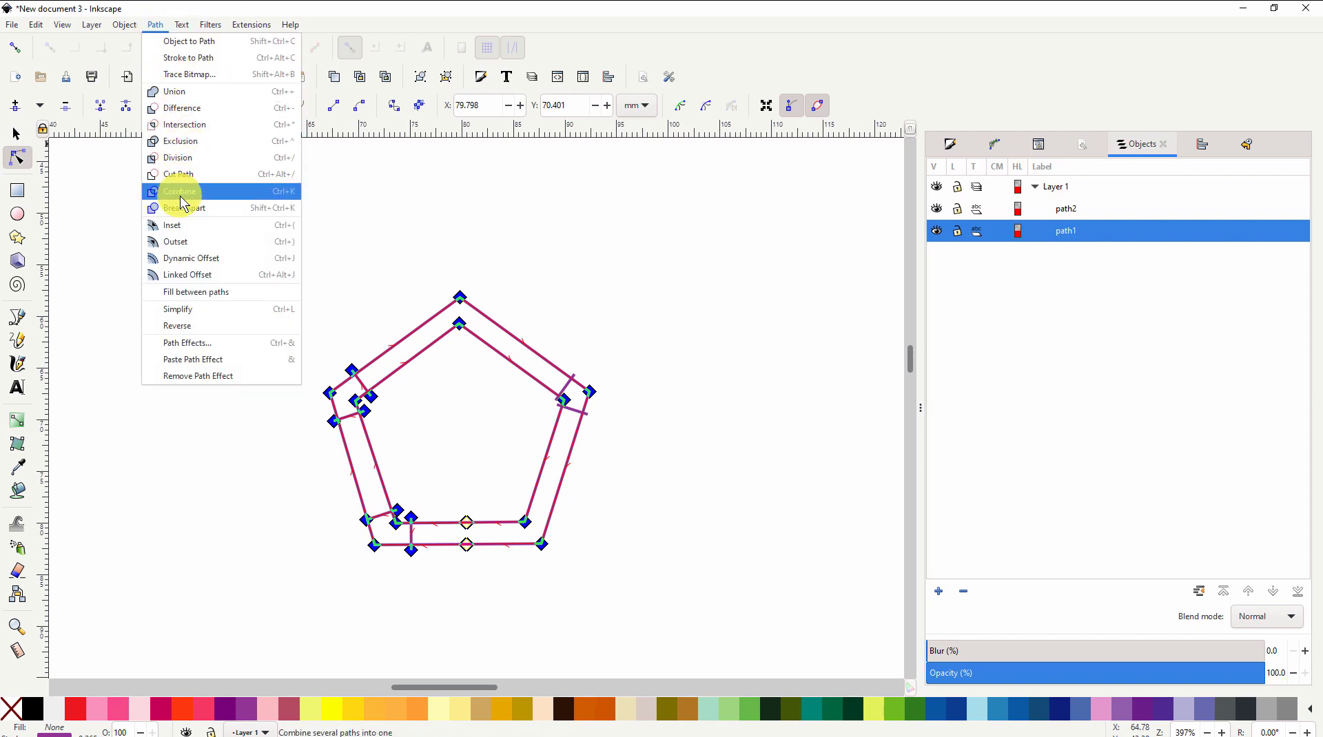
pyautogui.click(184, 199)
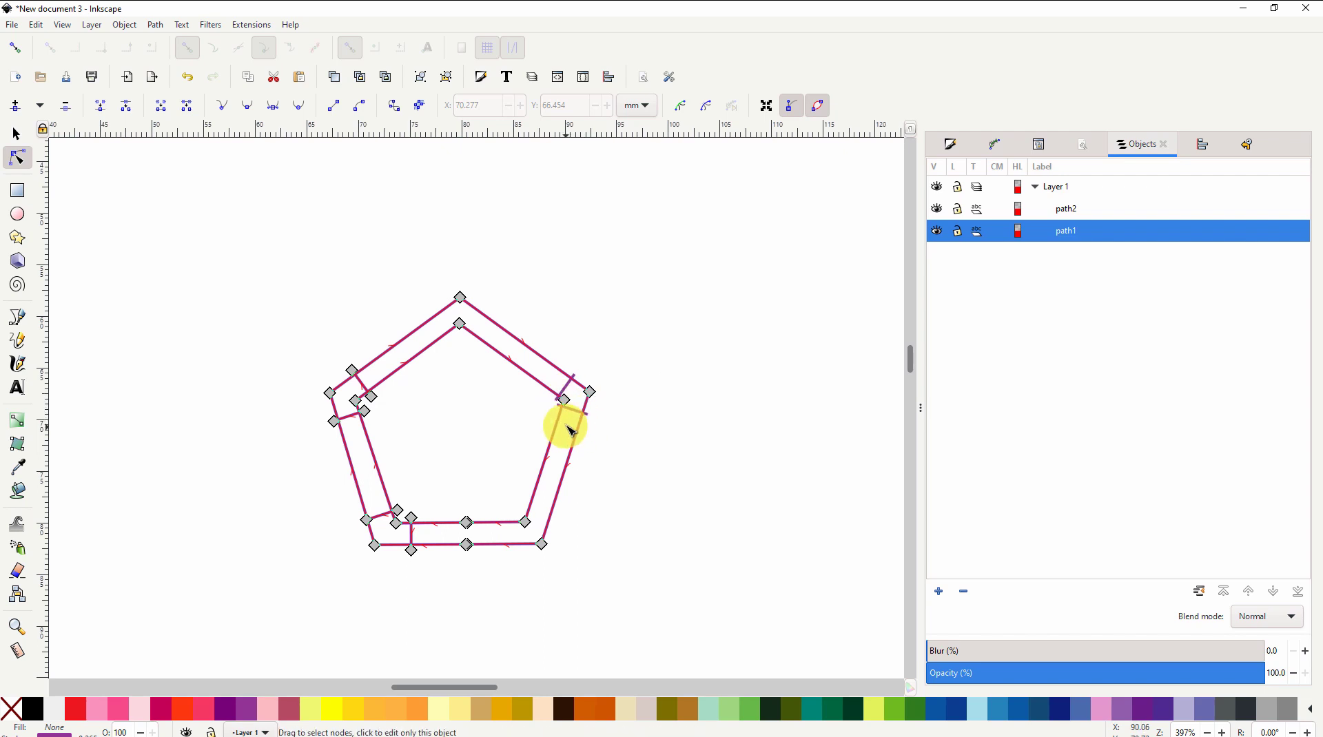
# - Open the Ink/Stitch Params for path1, turn off running stitch along paths, and examine the simulated satin around the pentagon
pyautogui.click(242, 24)
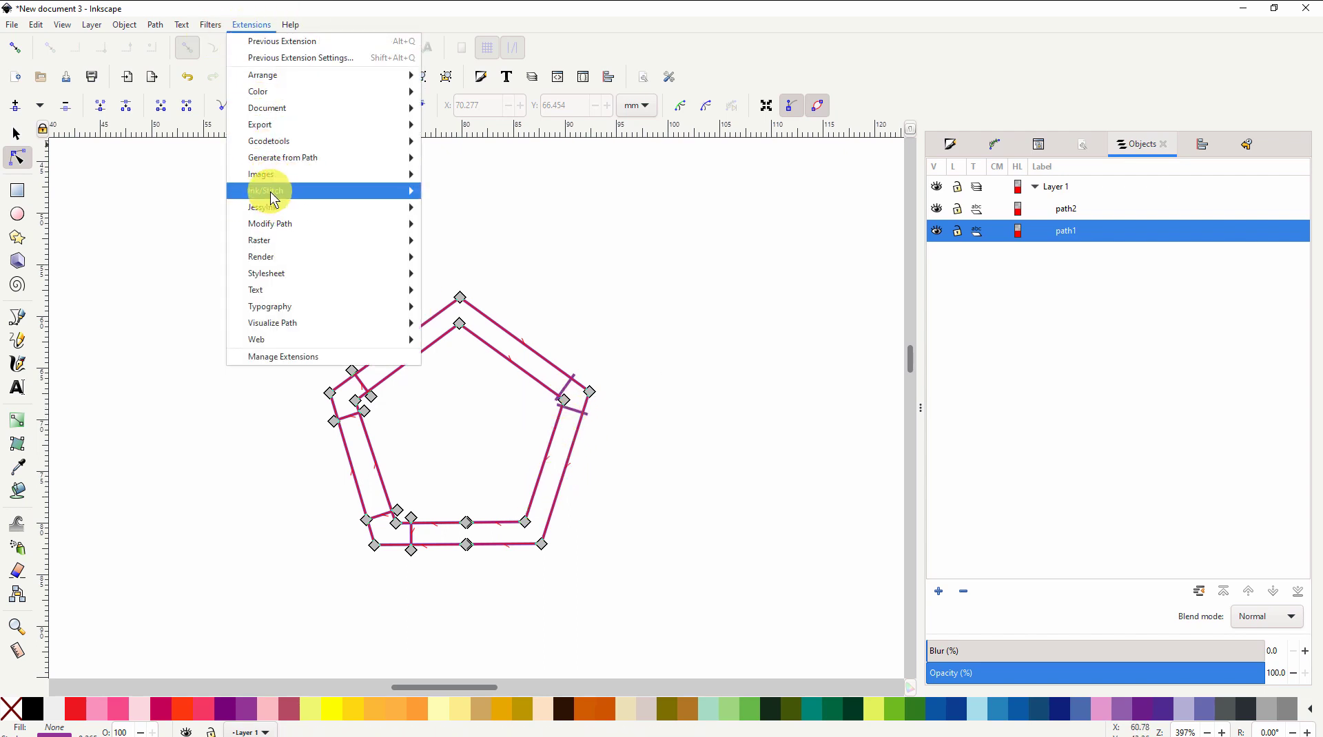
pyautogui.moveTo(266, 190)
pyautogui.click(462, 292)
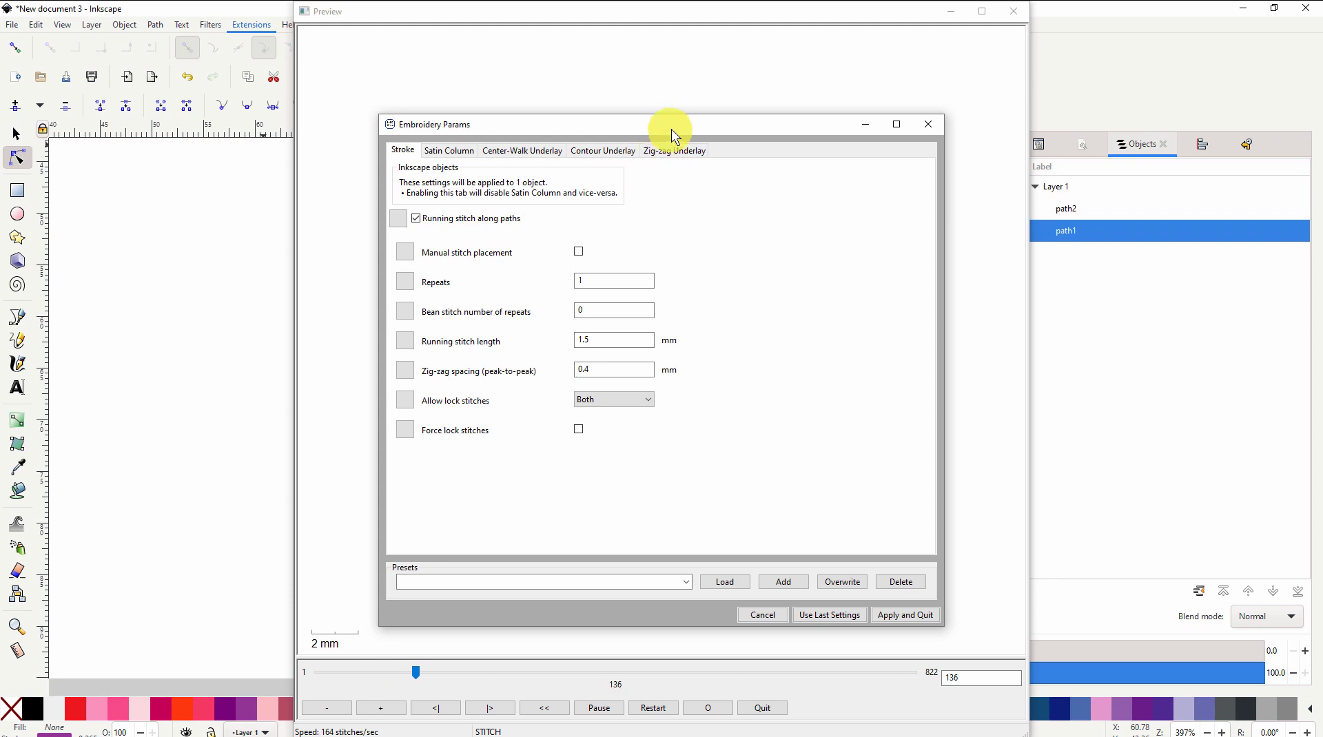
pyautogui.moveTo(672, 125); pyautogui.dragTo(0, 111)
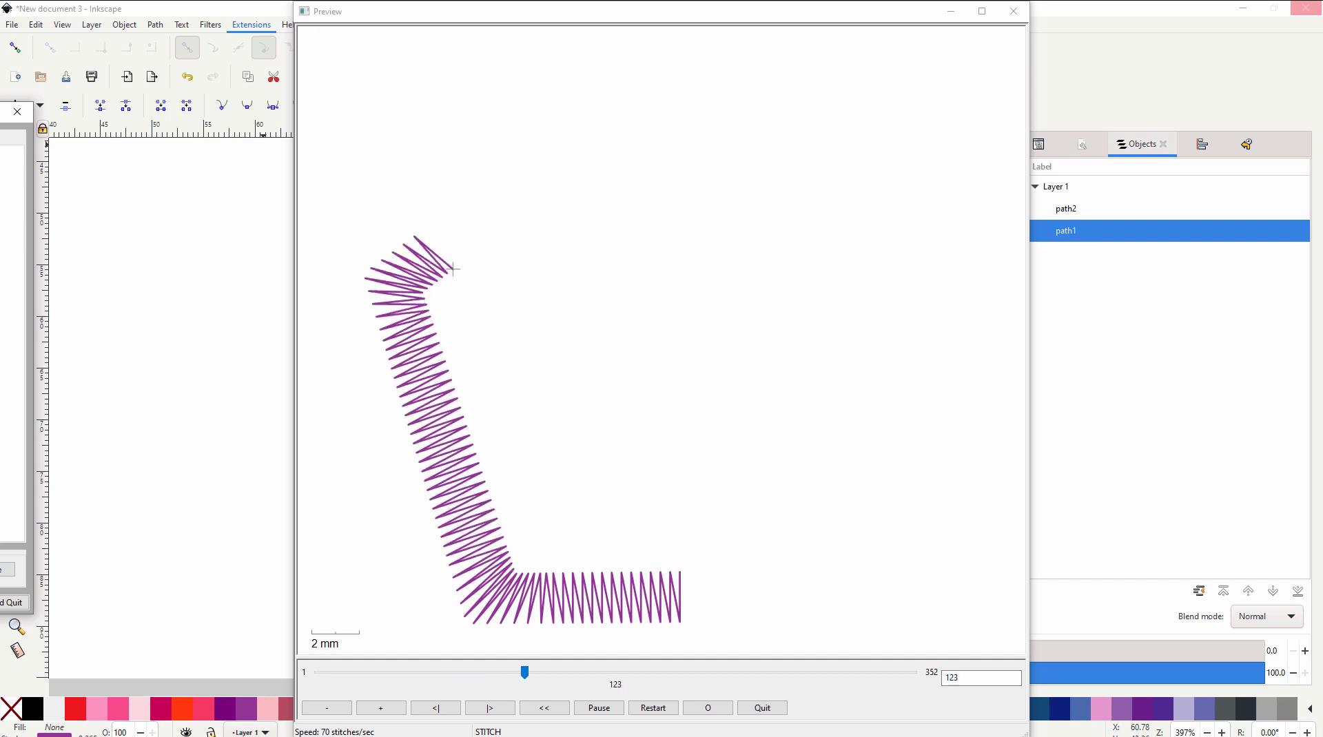
pyautogui.moveTo(0, 113); pyautogui.dragTo(652, 31)
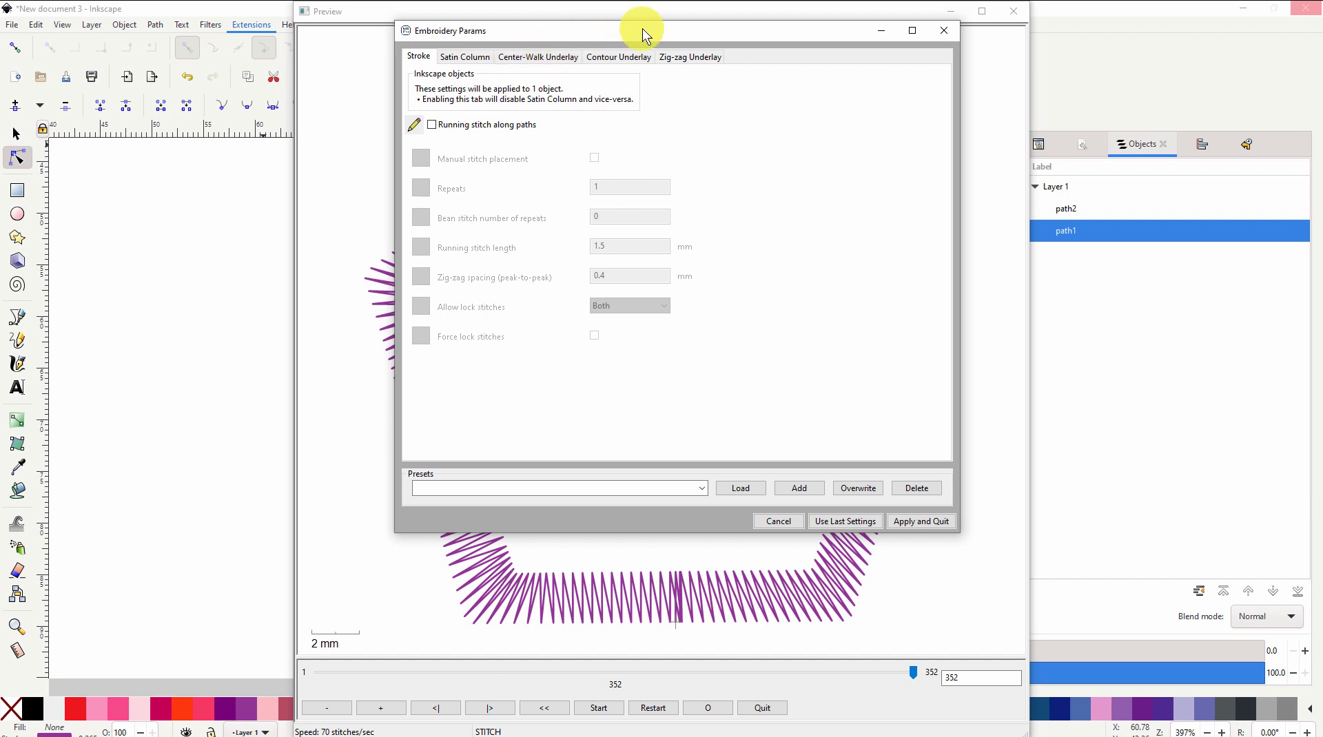
pyautogui.moveTo(643, 30); pyautogui.dragTo(0, 79)
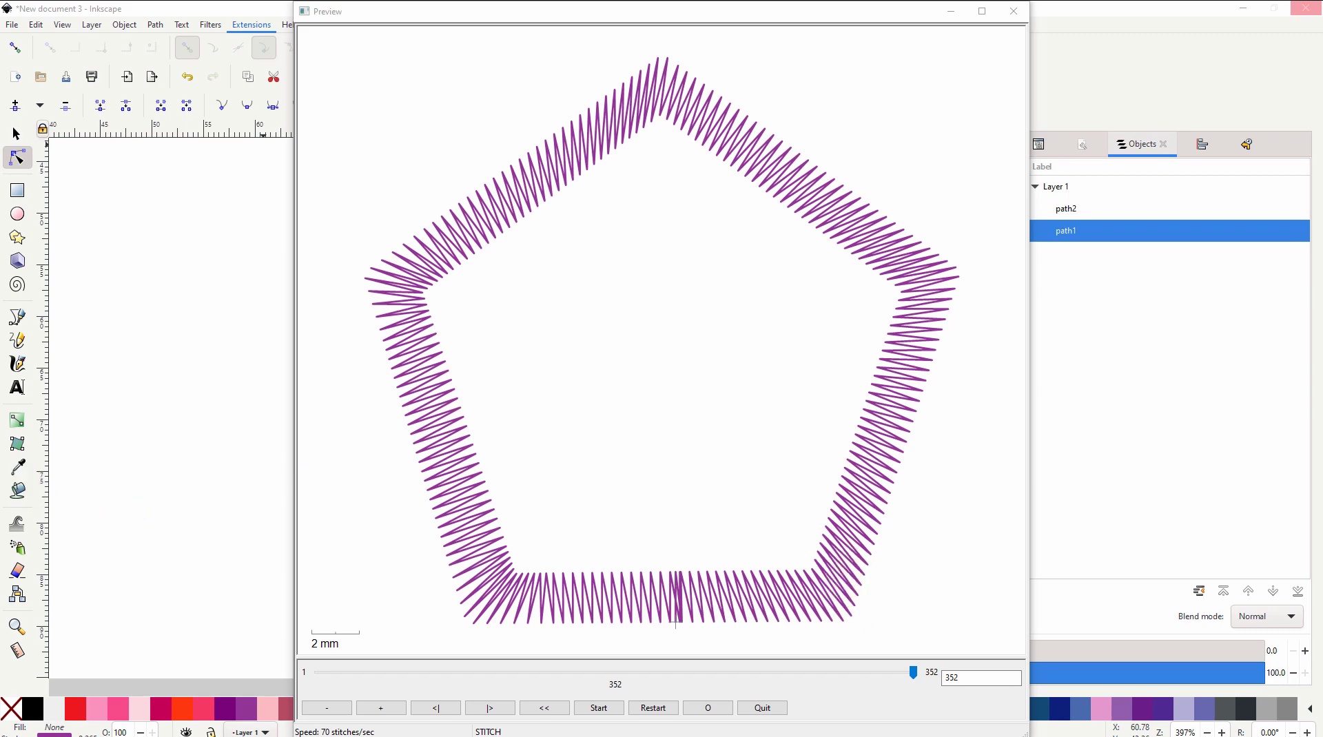
pyautogui.moveTo(29, 65); pyautogui.dragTo(613, 58)
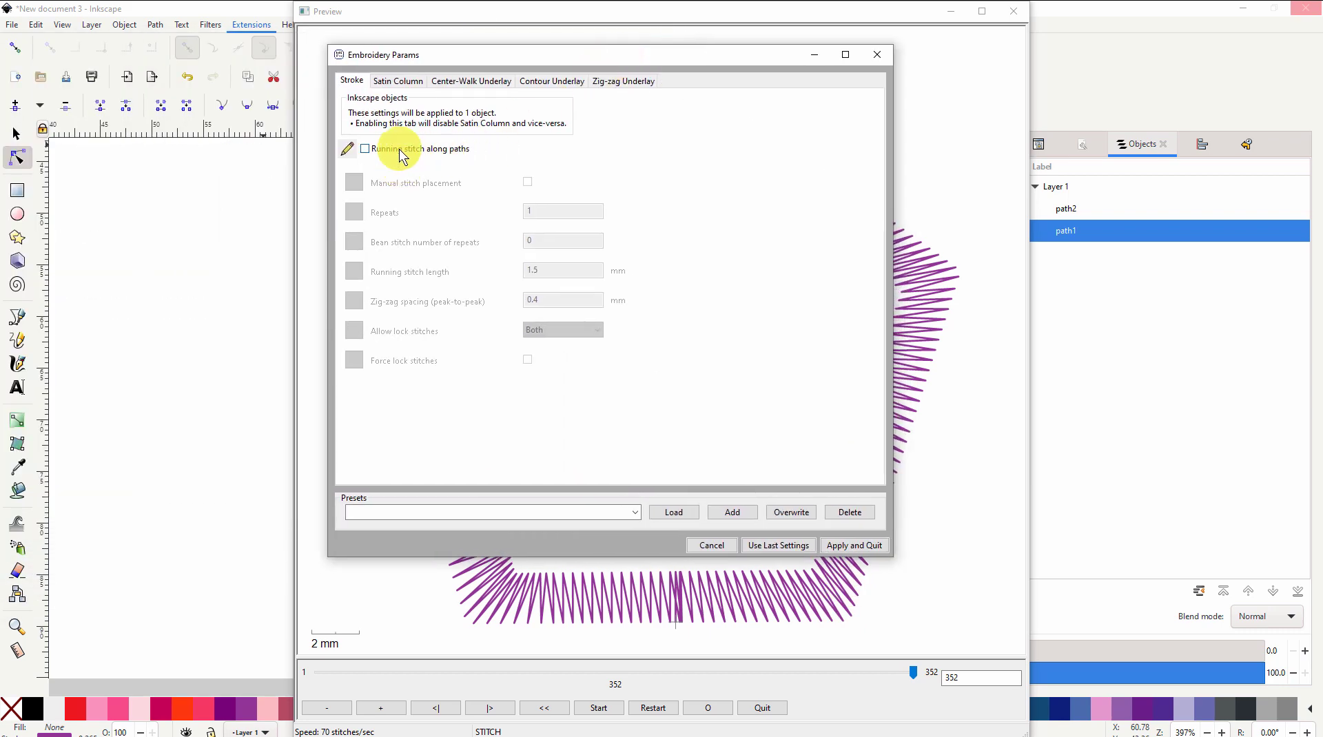
# - Set the custom satin column's zig-zag spacing (peak-to-peak) to 0.25 mm
pyautogui.click(399, 83)
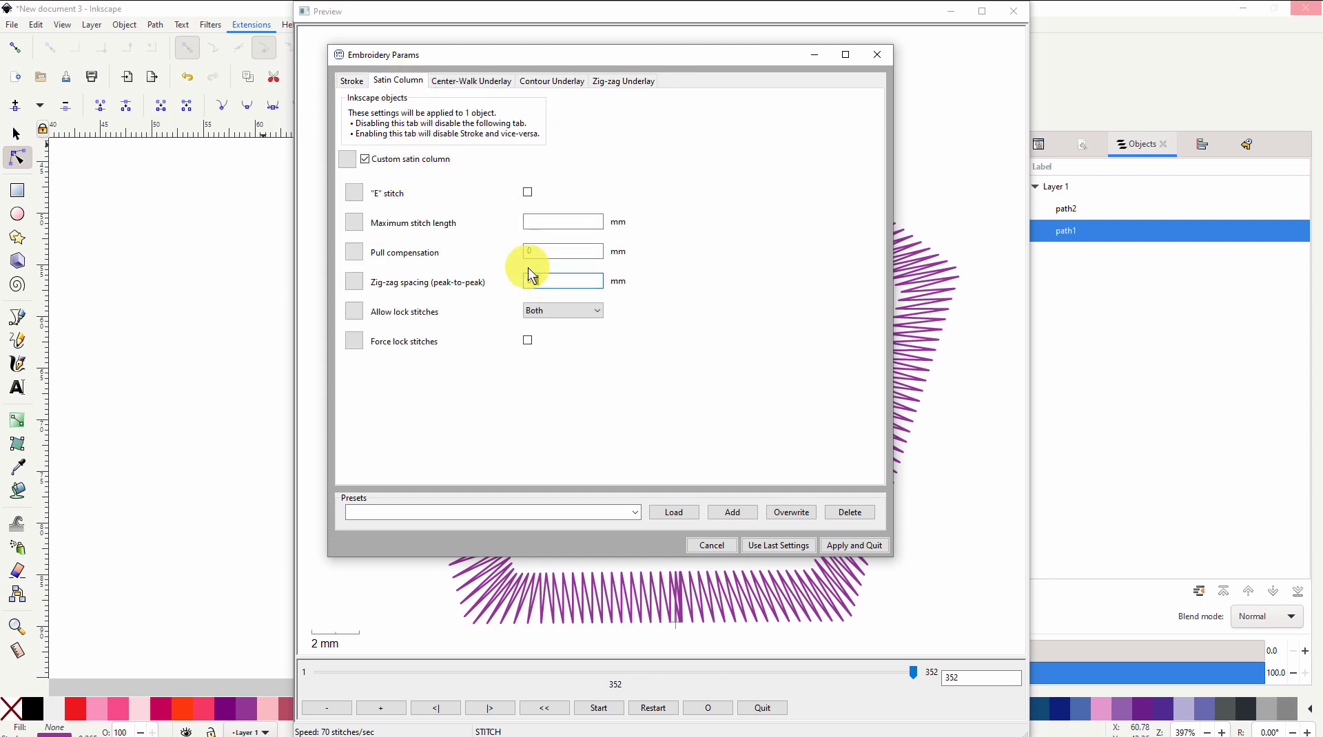
pyautogui.write('0')
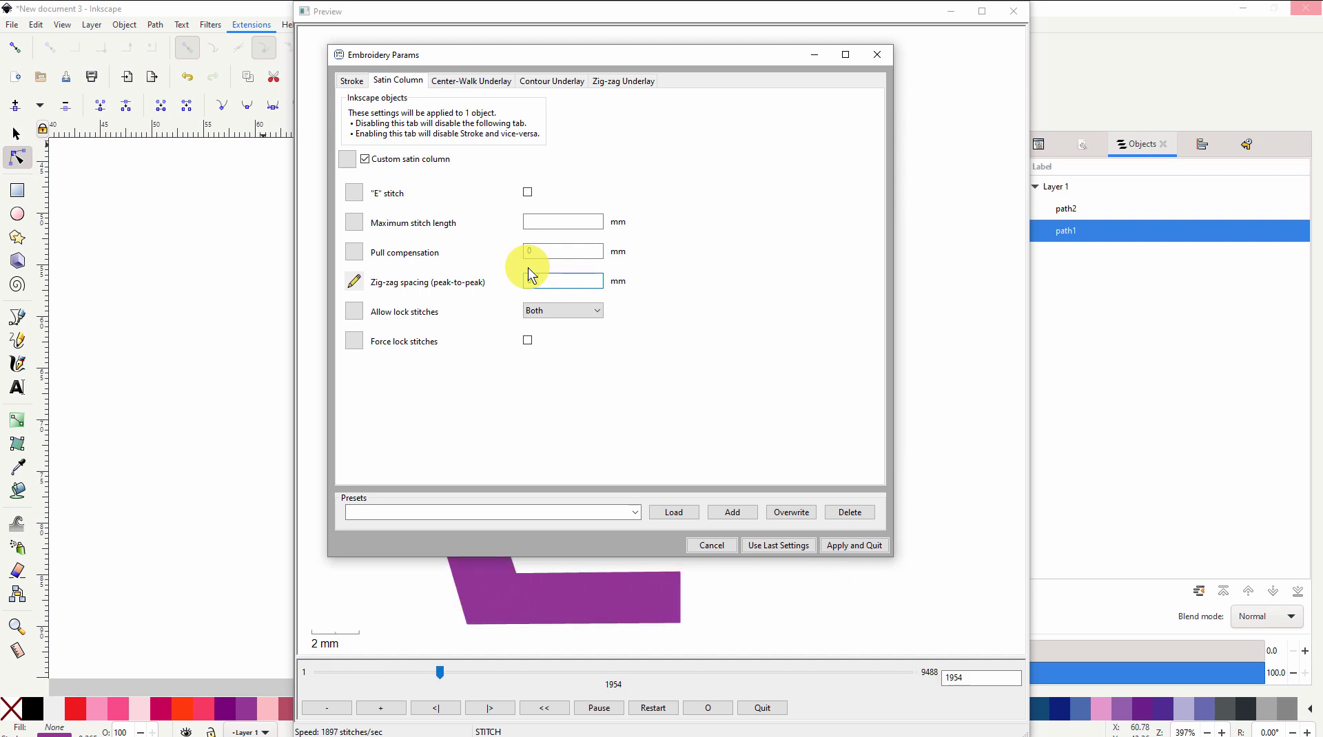
pyautogui.write('.25')
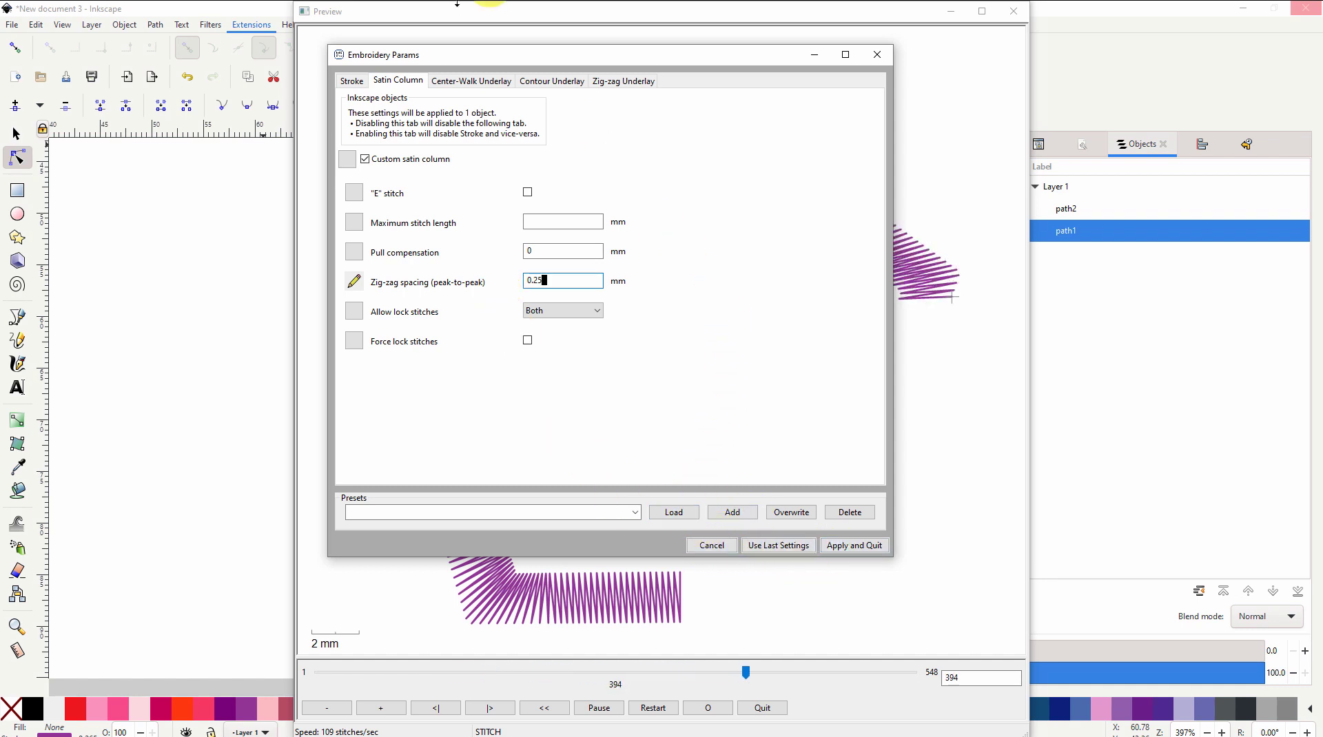
# - Examine the preview's stitch angles at the pentagon's lower-left corner and both sides below the apex, and close the preview
pyautogui.moveTo(635, 53); pyautogui.dragTo(0, 131)
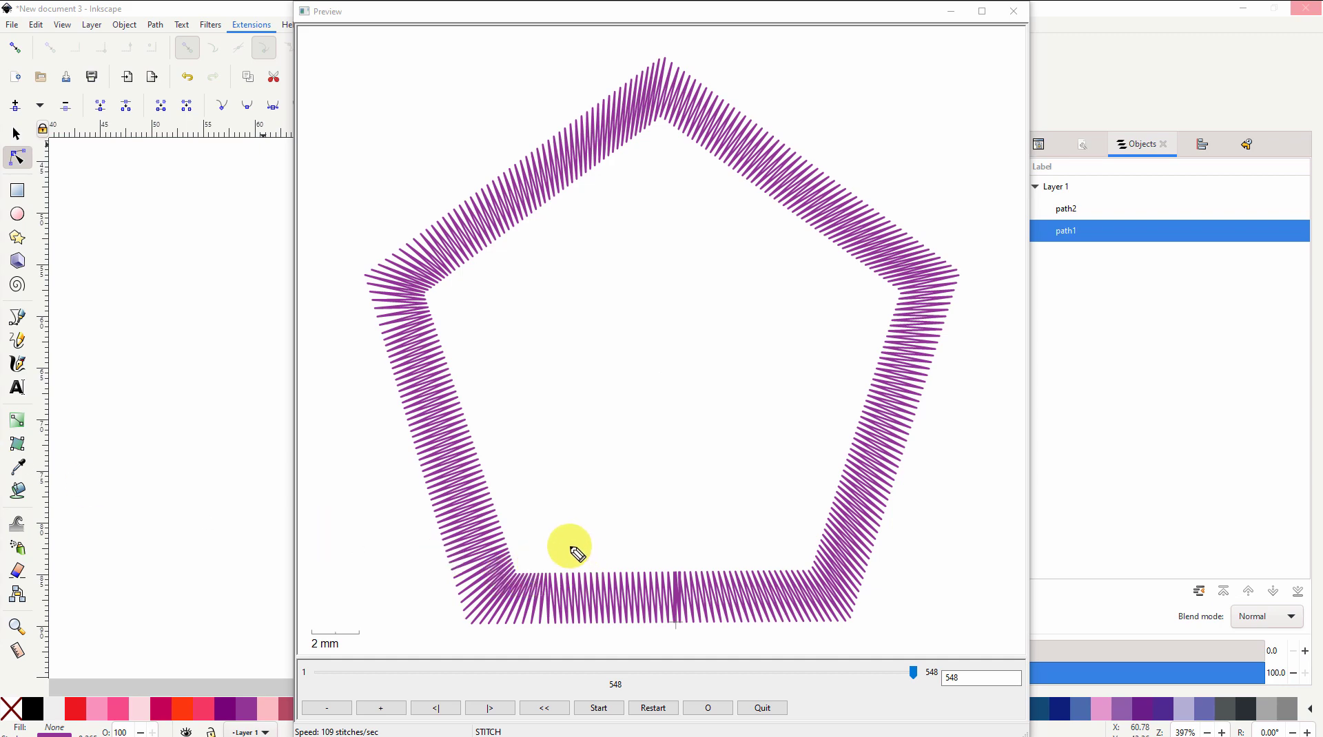
pyautogui.moveTo(569, 543)
pyautogui.mouseDown()
pyautogui.moveTo(442, 508)
pyautogui.moveTo(402, 527)
pyautogui.moveTo(400, 566)
pyautogui.moveTo(455, 627)
pyautogui.moveTo(547, 645)
pyautogui.moveTo(599, 620)
pyautogui.moveTo(563, 536)
pyautogui.mouseUp()
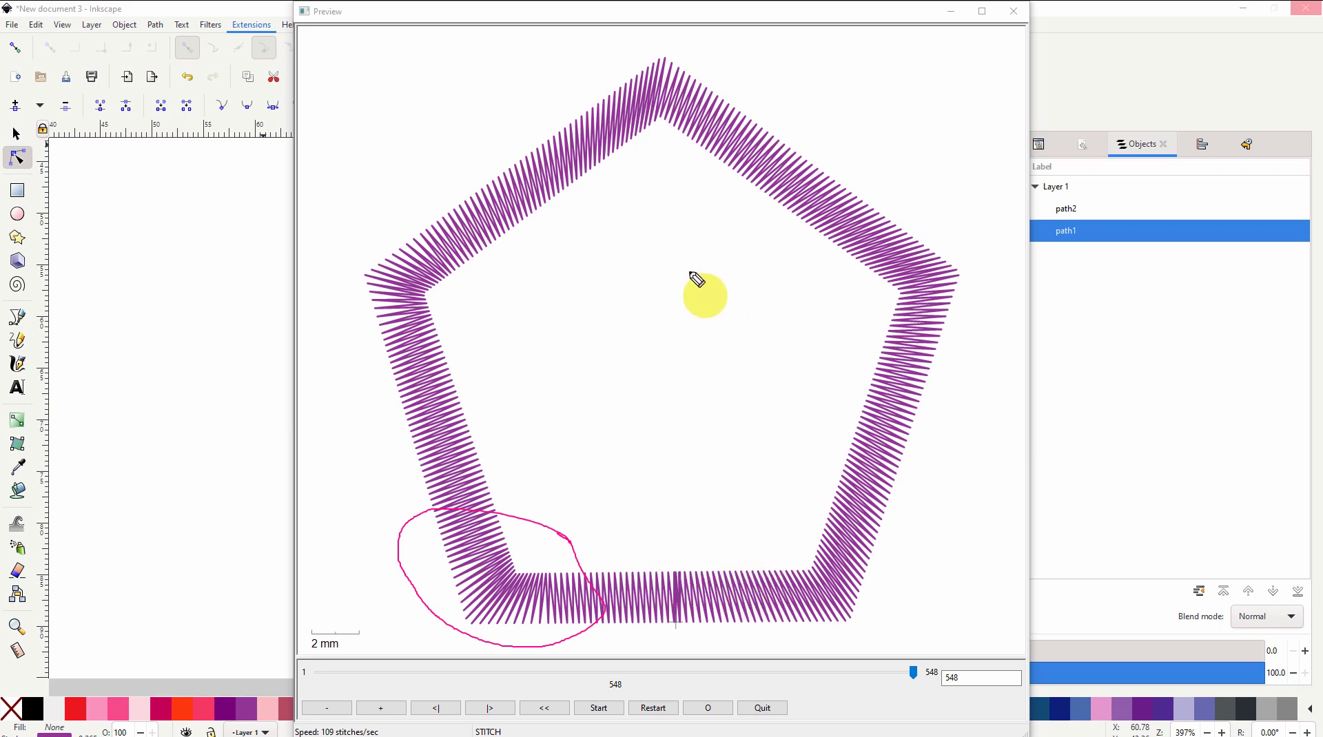
pyautogui.moveTo(694, 43)
pyautogui.mouseDown()
pyautogui.moveTo(588, 46)
pyautogui.moveTo(516, 92)
pyautogui.moveTo(451, 206)
pyautogui.moveTo(472, 251)
pyautogui.moveTo(573, 239)
pyautogui.moveTo(633, 183)
pyautogui.moveTo(693, 46)
pyautogui.mouseUp()
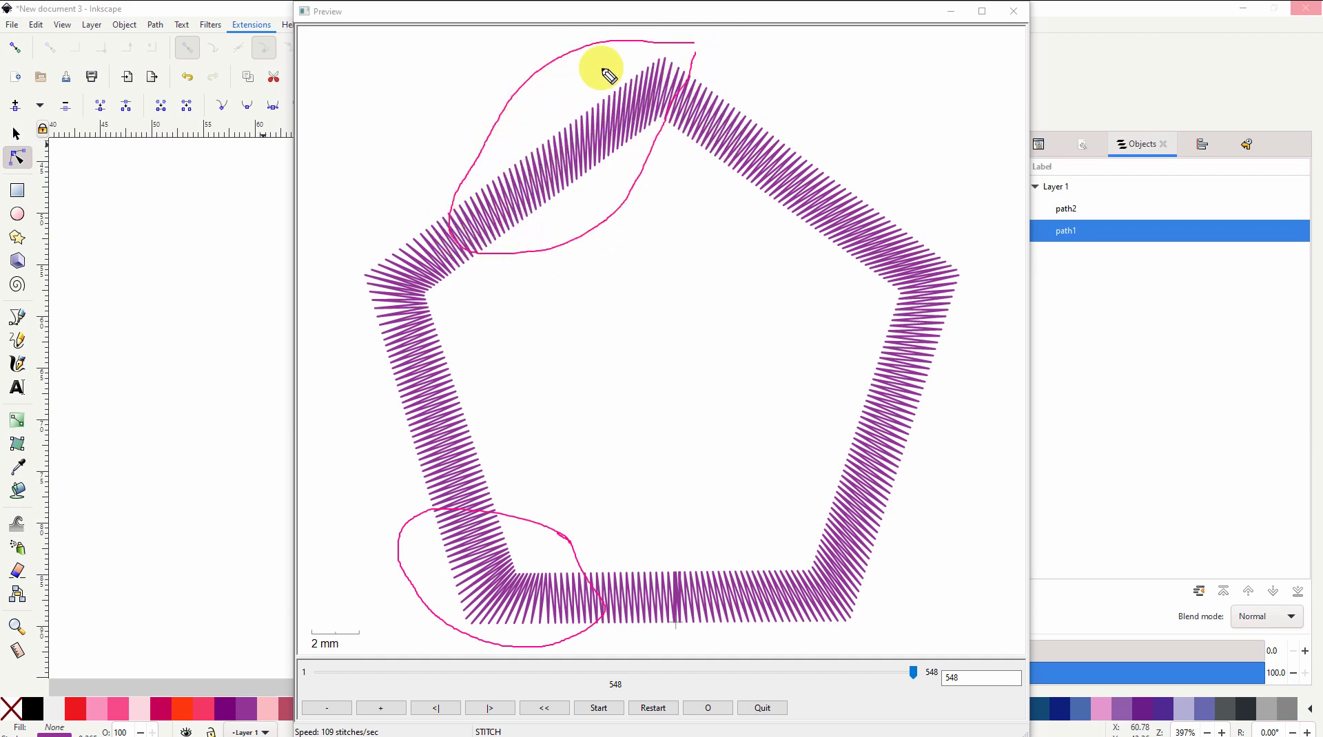
pyautogui.moveTo(602, 68); pyautogui.dragTo(604, 182)
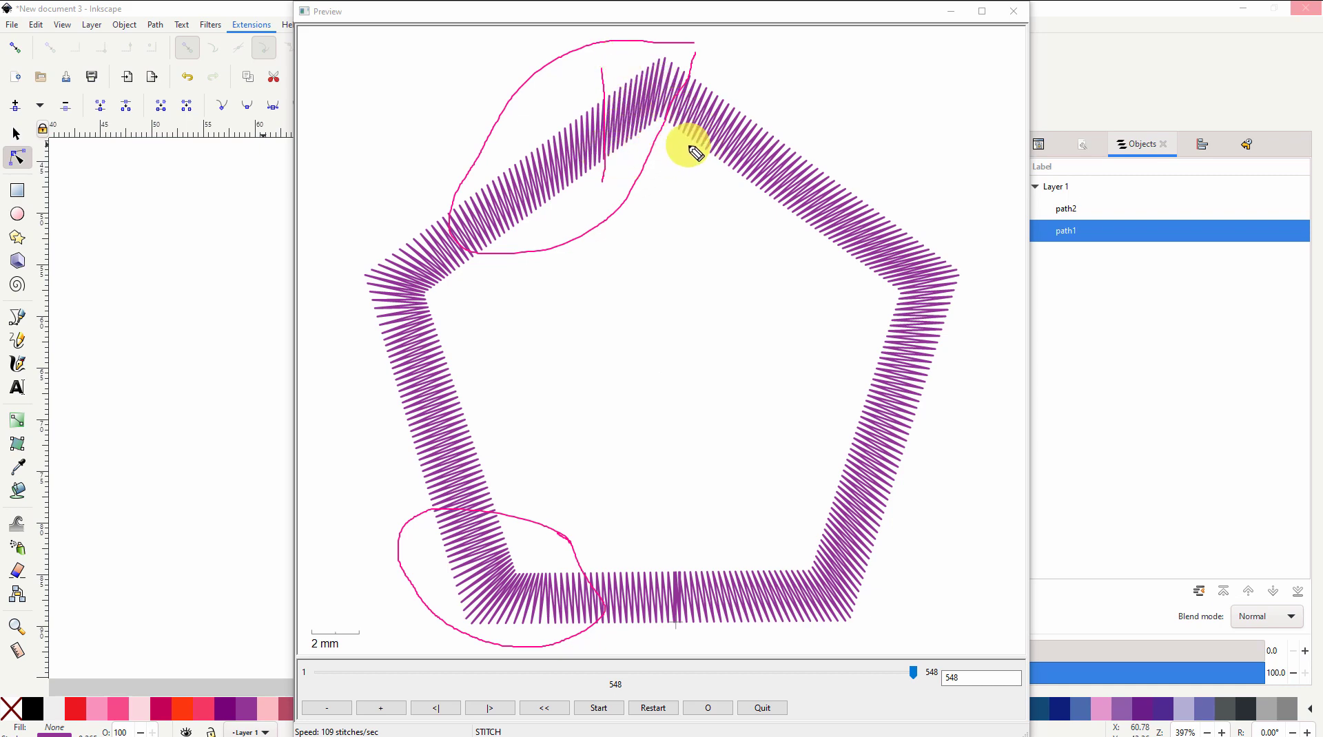
pyautogui.moveTo(689, 159)
pyautogui.mouseDown()
pyautogui.moveTo(762, 110)
pyautogui.moveTo(729, 125)
pyautogui.moveTo(700, 169)
pyautogui.moveTo(740, 100)
pyautogui.mouseUp()
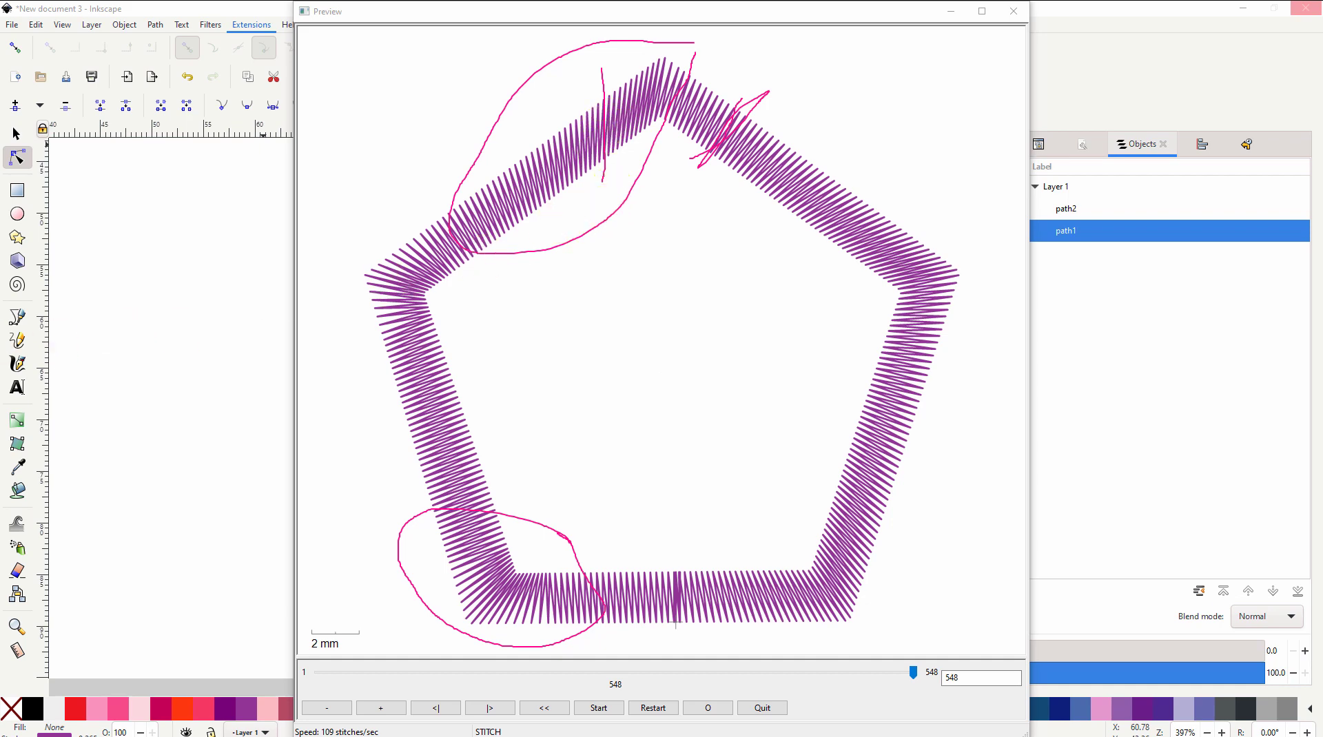
pyautogui.press('e')
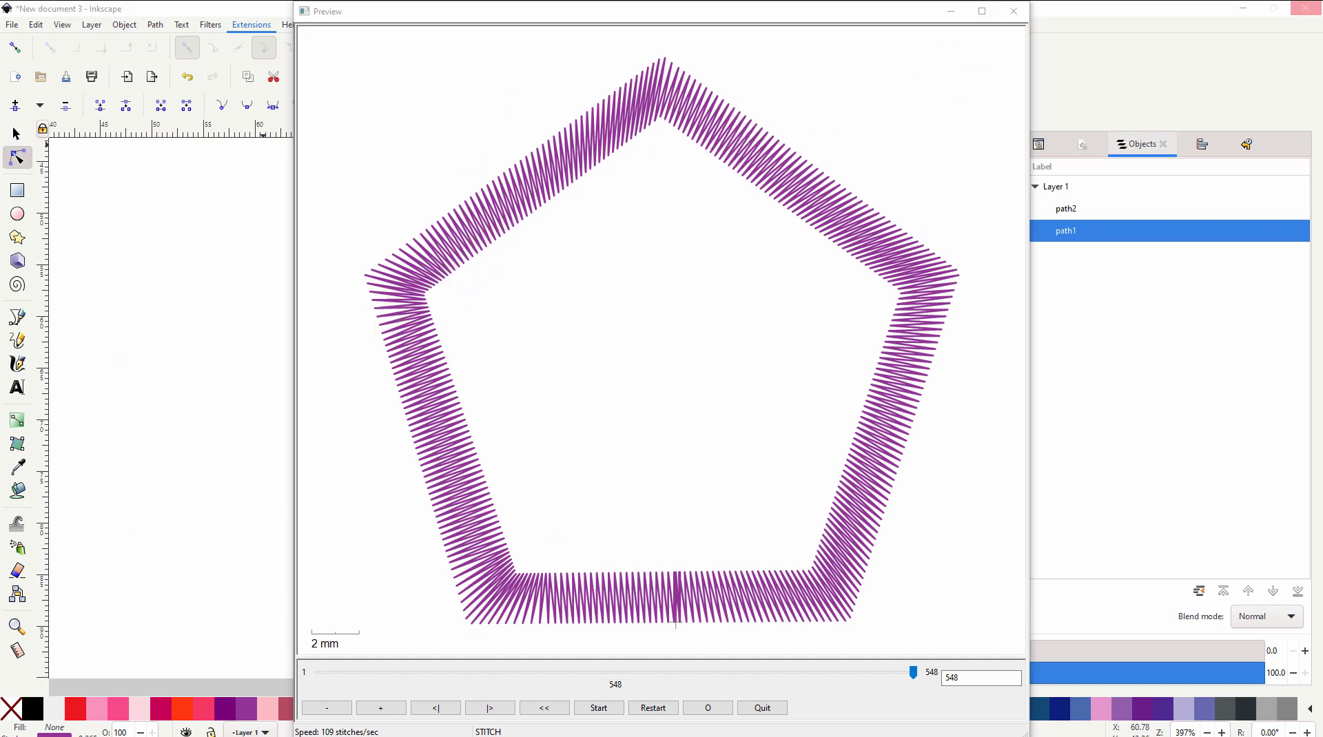
pyautogui.click(1013, 11)
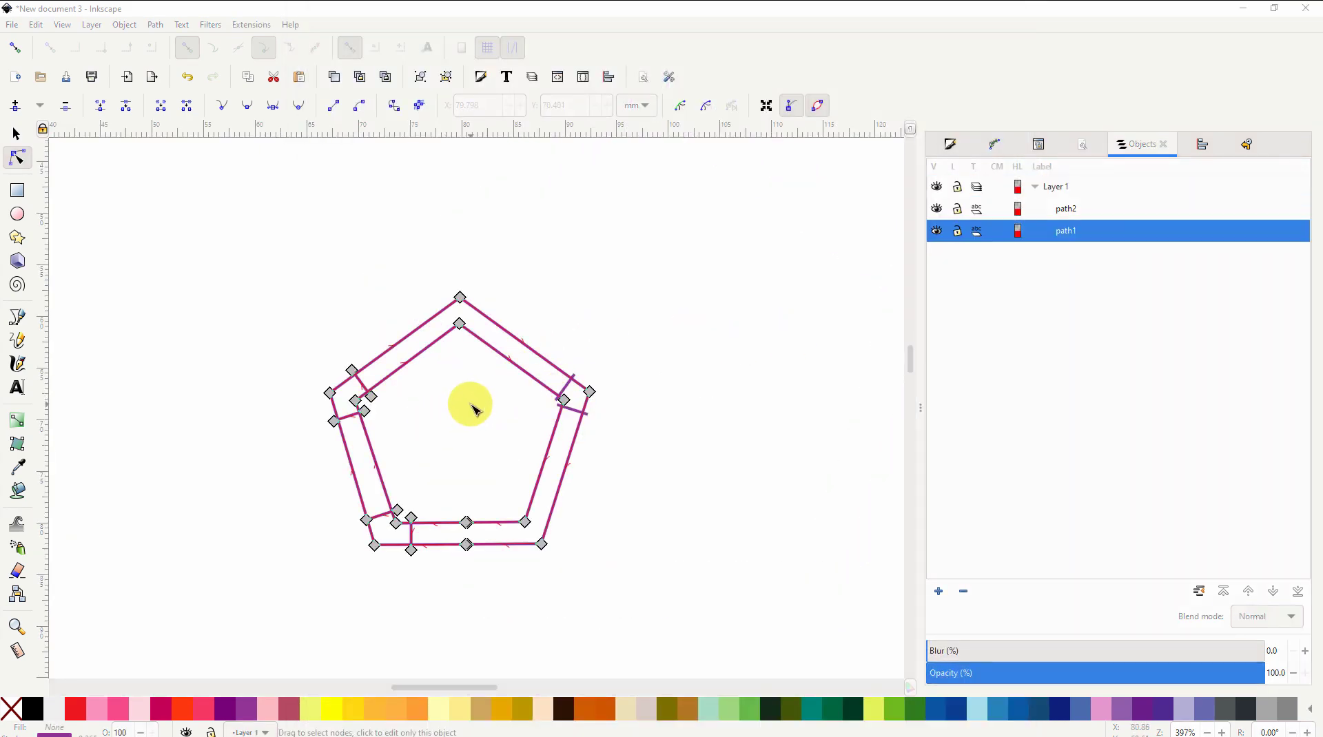
# - Draw a freehand rung across both rails of the pentagon's upper-left side near the apex and reduce its stroke width to 1.07
pyautogui.scroll(1, 459, 433)
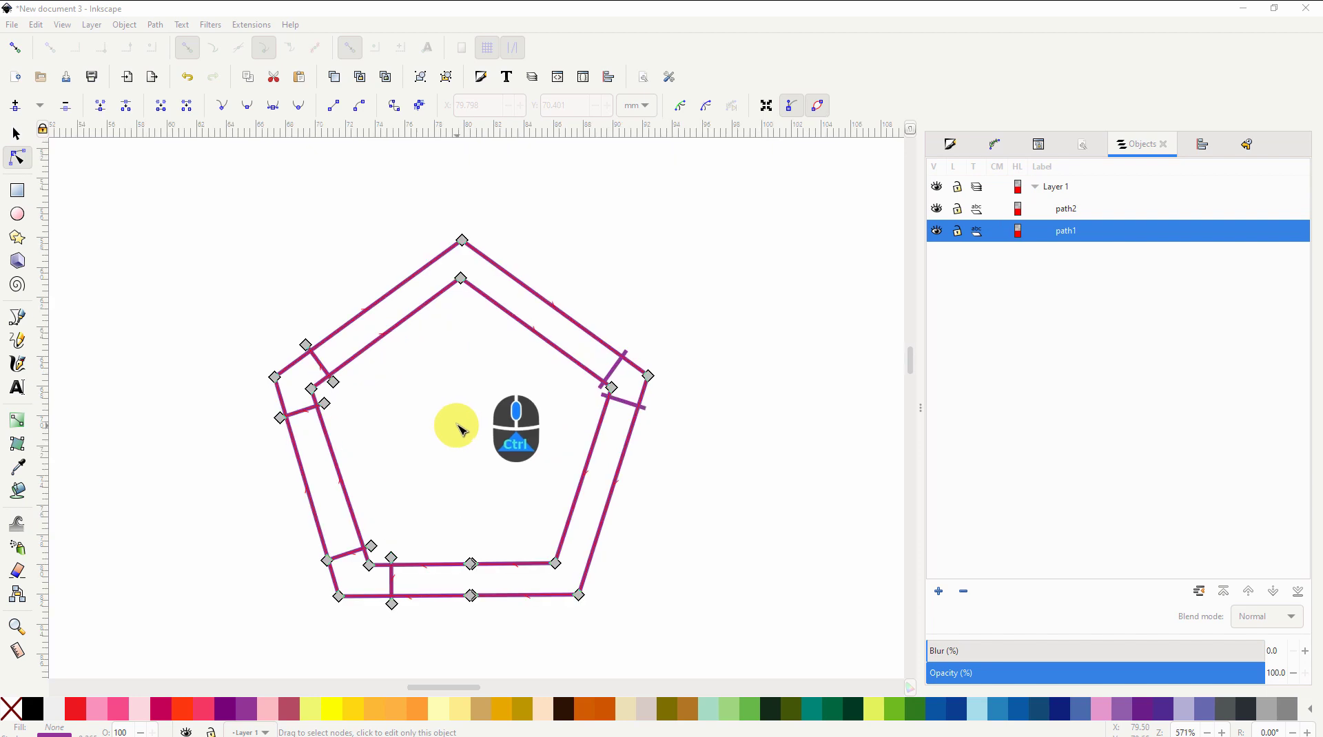
pyautogui.scroll(1, 464, 413)
pyautogui.scroll(-2, 473, 407)
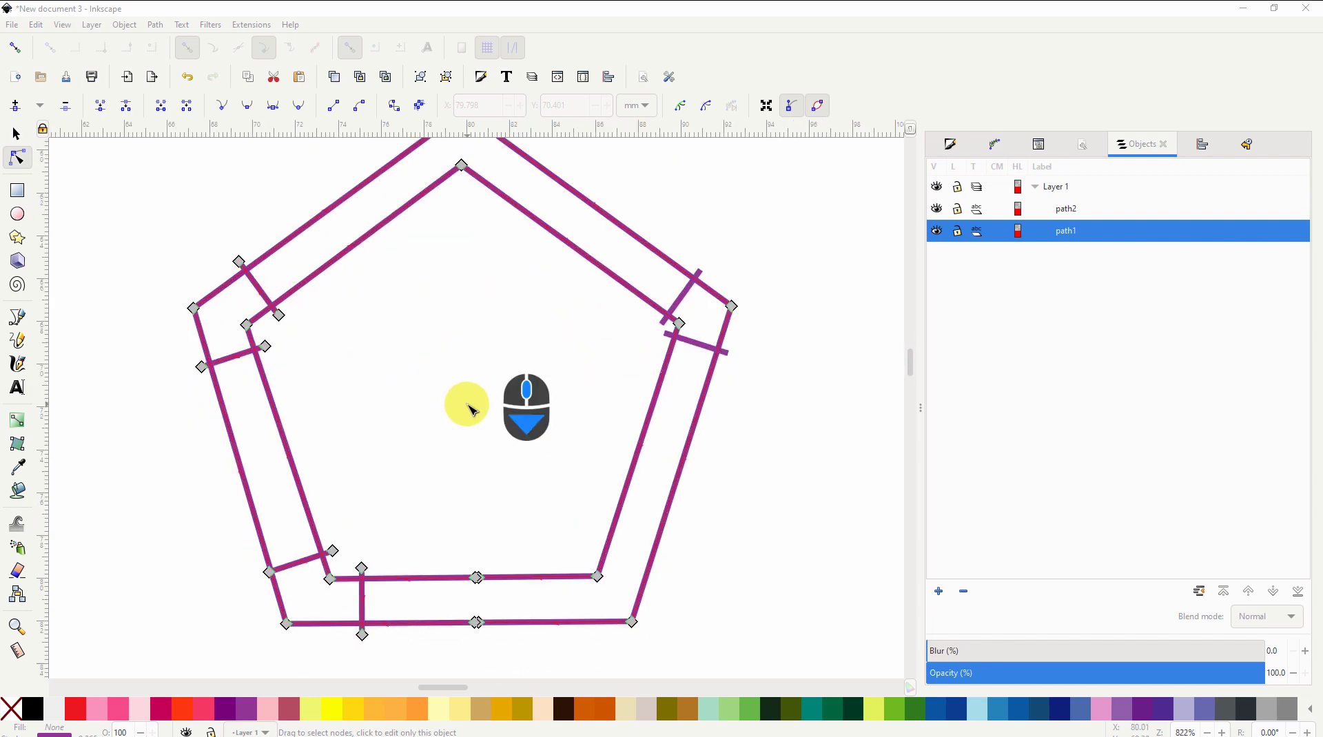
pyautogui.scroll(3, 472, 393)
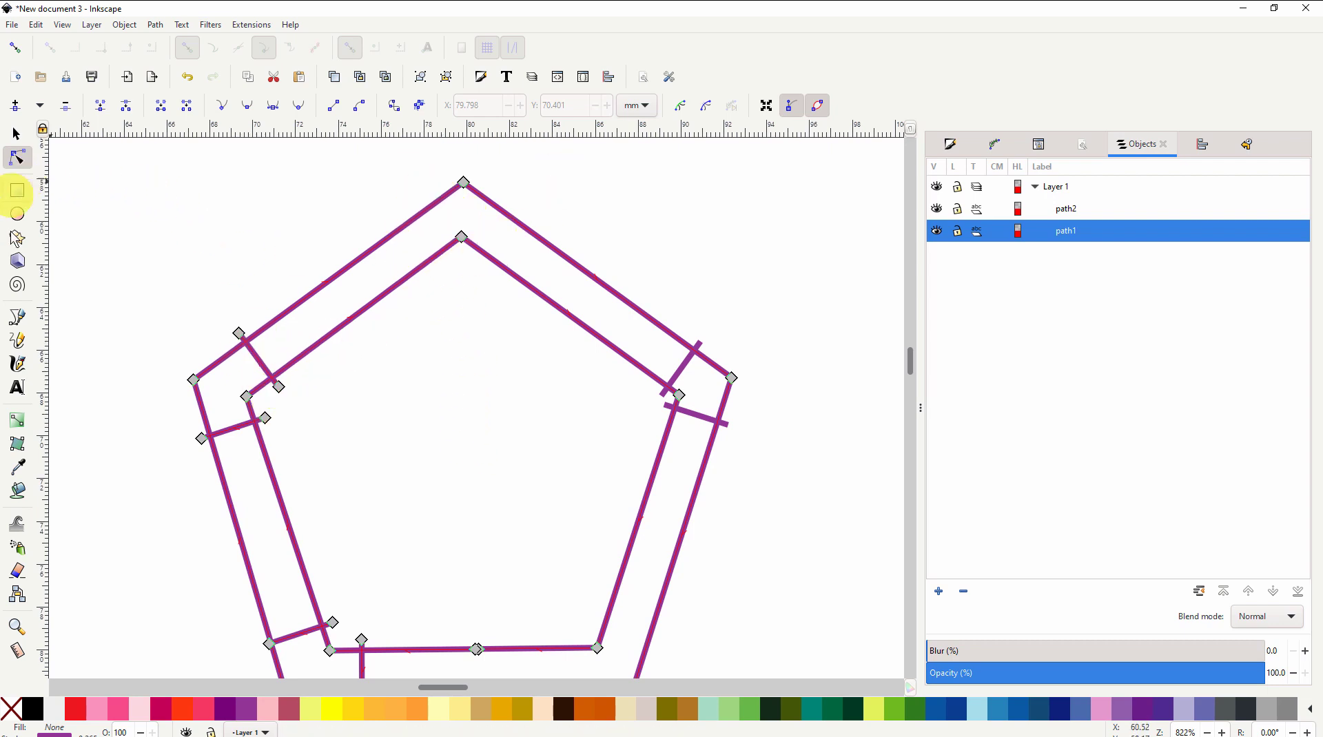
pyautogui.click(20, 346)
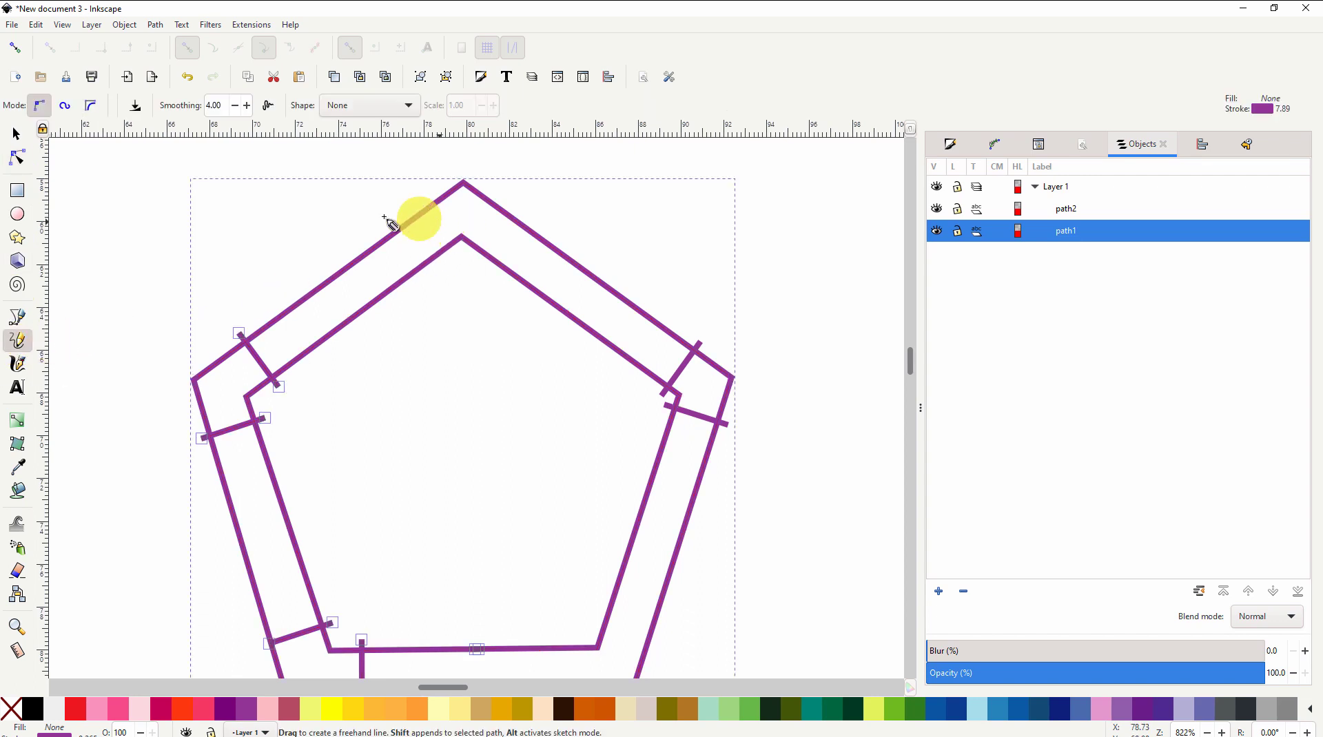
pyautogui.moveTo(388, 217); pyautogui.dragTo(437, 278)
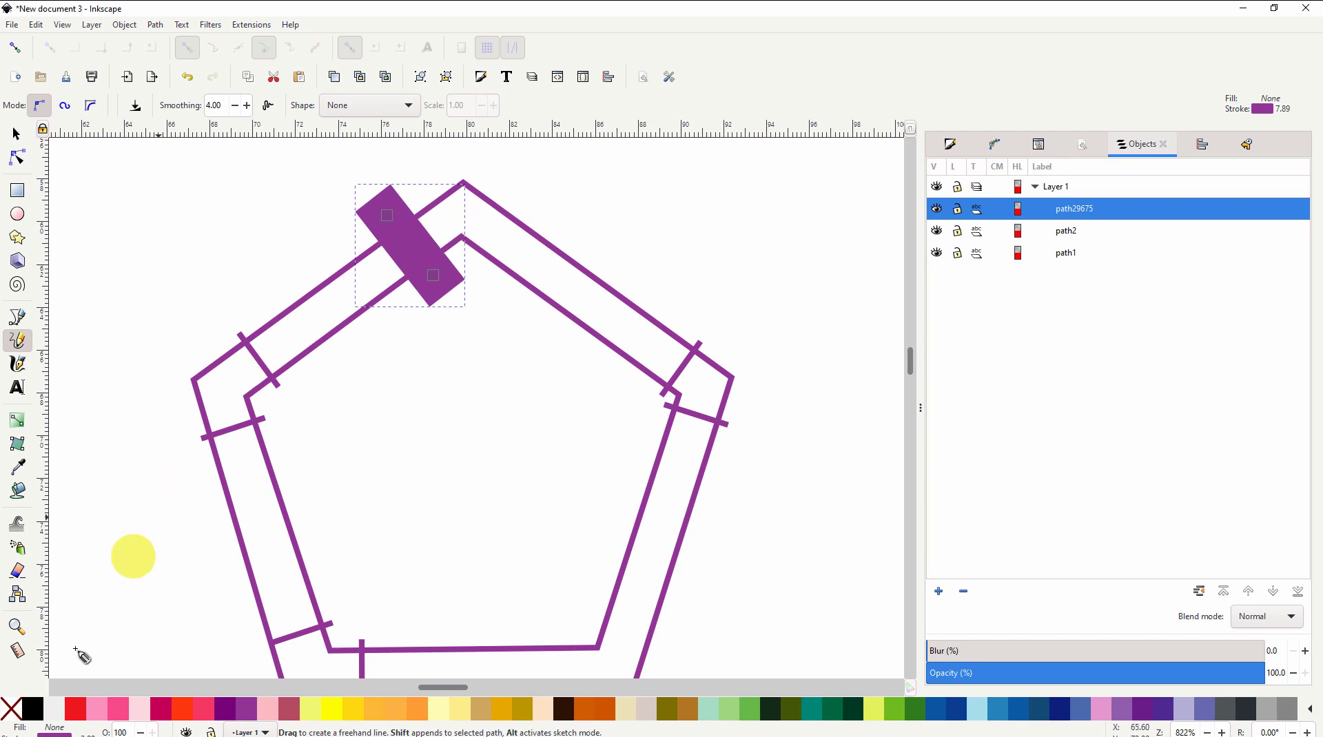
pyautogui.scroll(-4, 94, 732)
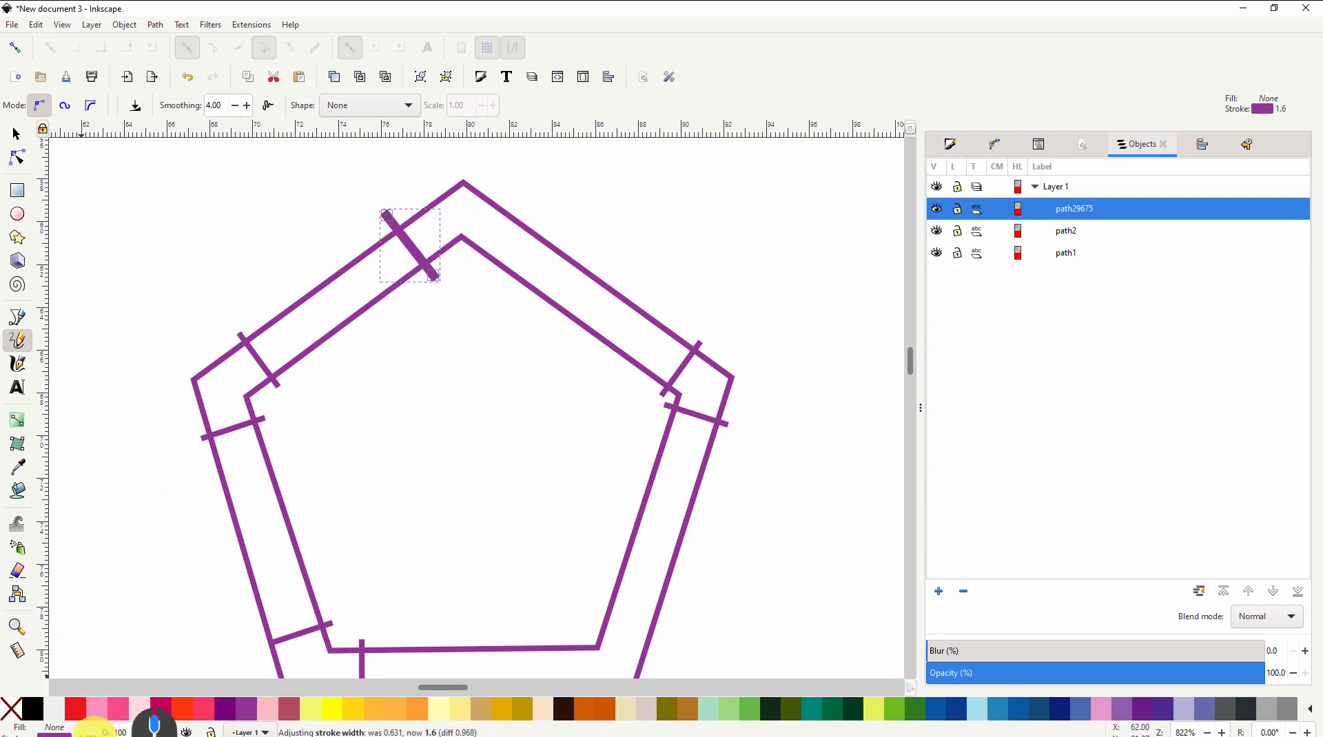
# - Draw three more rungs across both rails: on the upper-right side near the apex, and on either side of the lower-right corner
pyautogui.click(480, 272)
pyautogui.moveTo(480, 272)
pyautogui.mouseDown()
pyautogui.moveTo(541, 210)
pyautogui.moveTo(528, 209)
pyautogui.mouseUp()
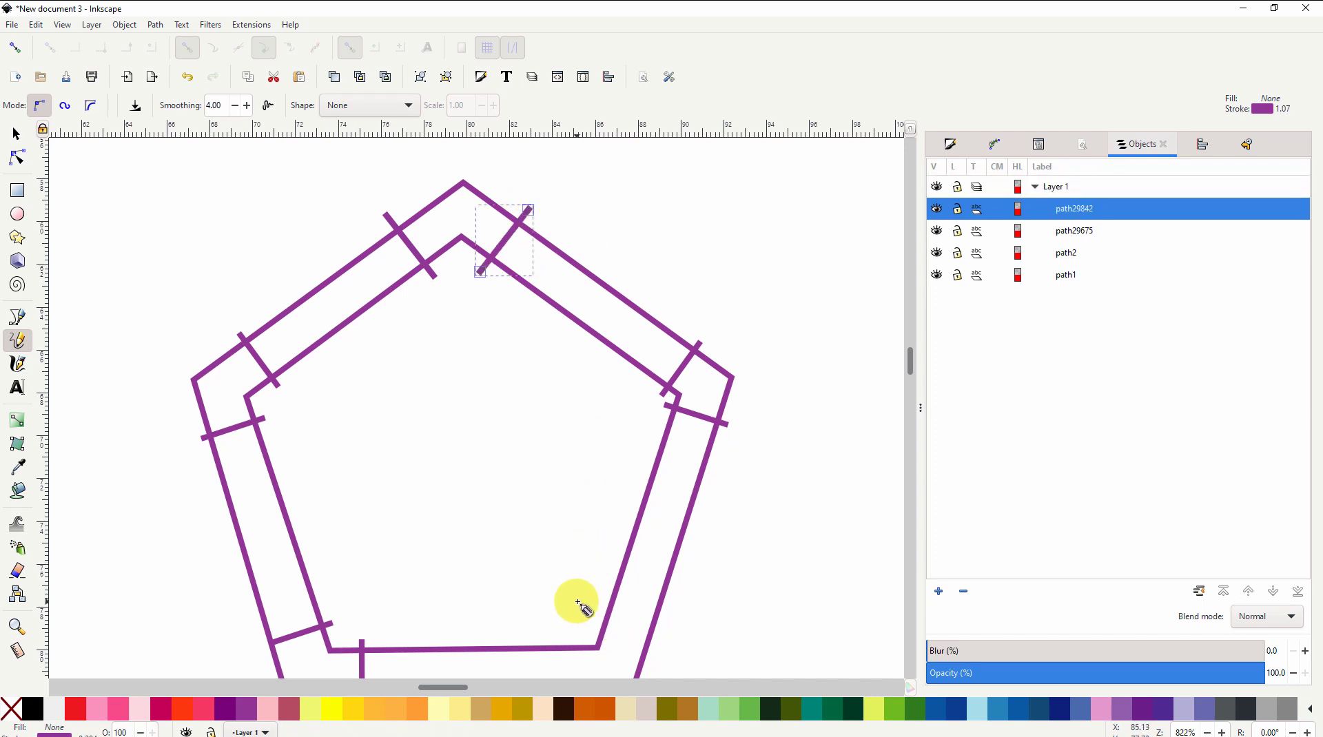
pyautogui.moveTo(577, 601); pyautogui.dragTo(681, 627)
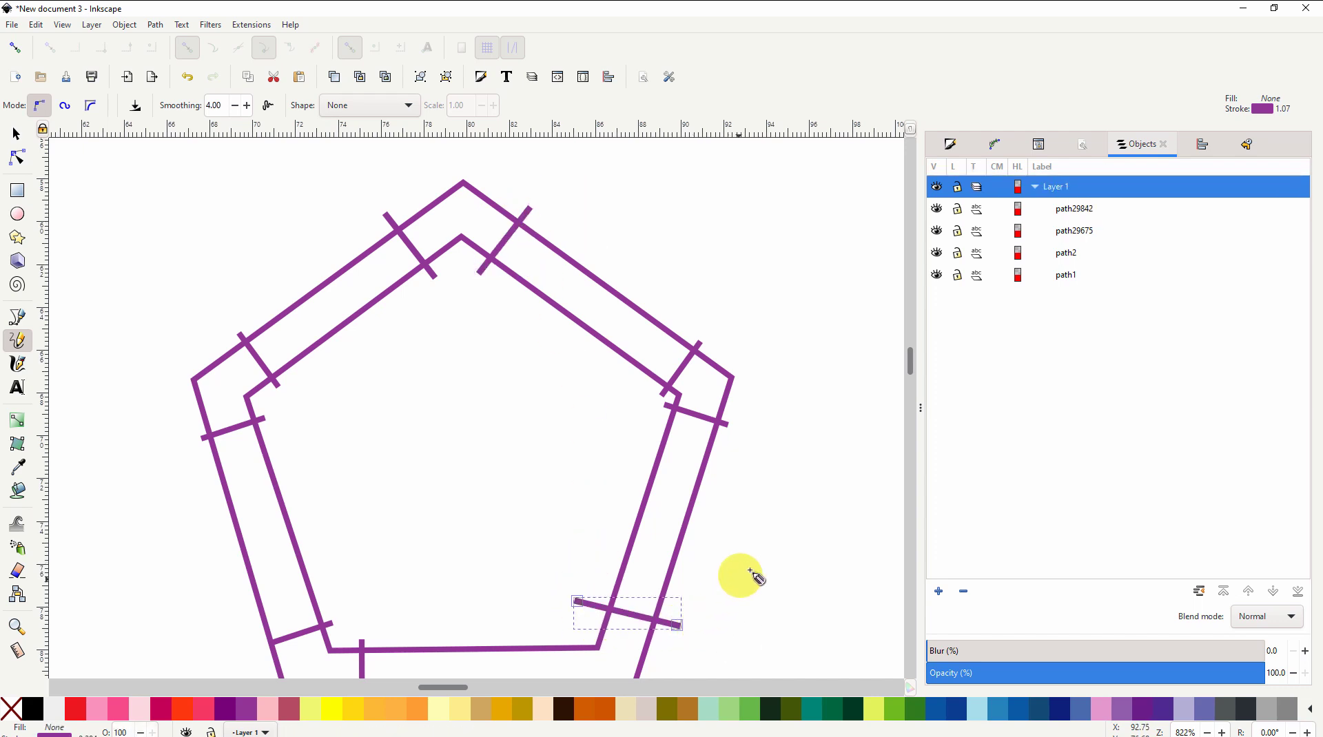
pyautogui.moveTo(817, 577); pyautogui.dragTo(836, 437)
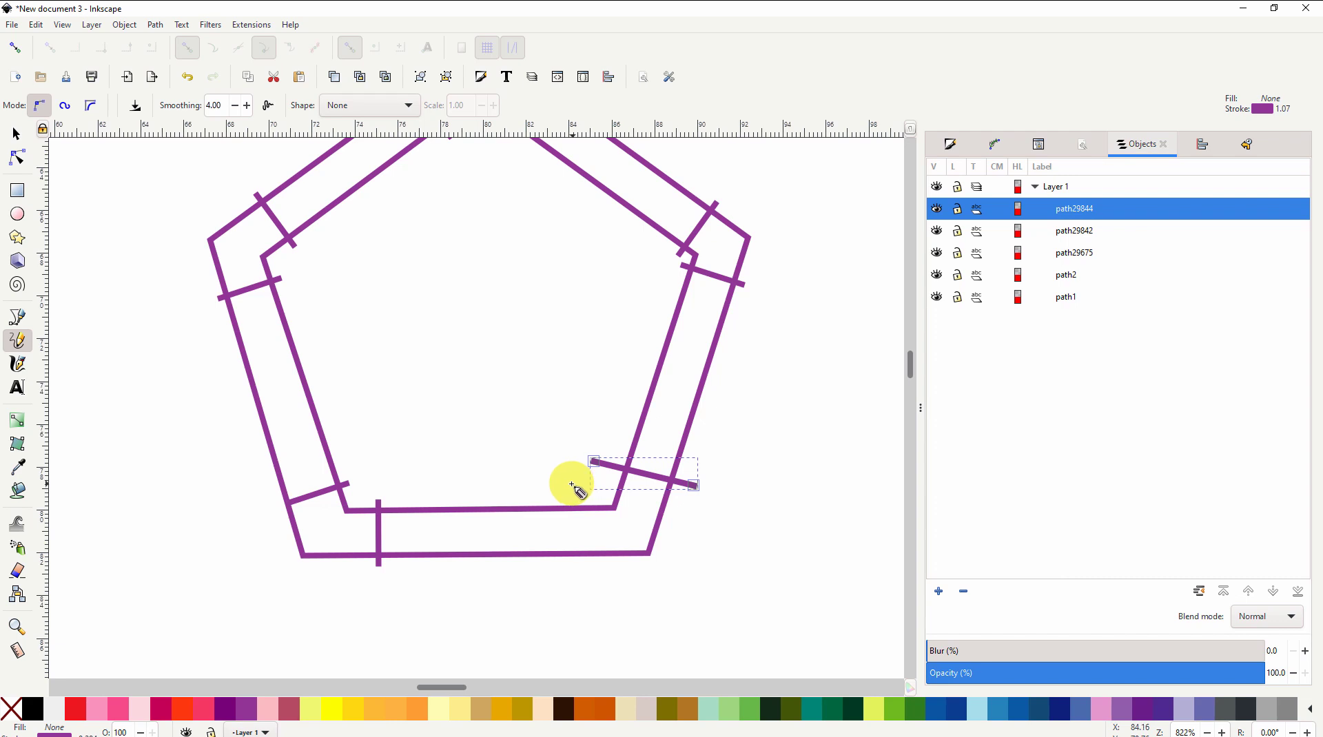
pyautogui.moveTo(567, 486); pyautogui.dragTo(565, 583)
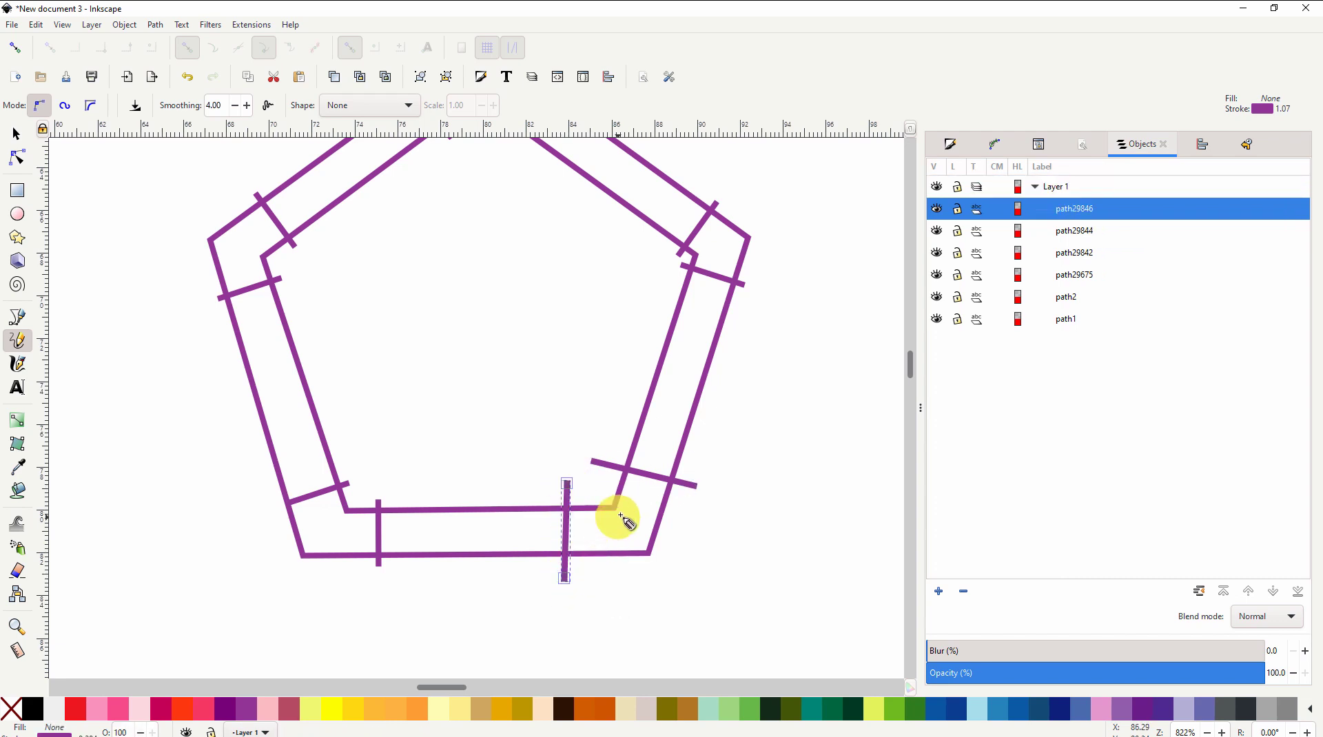
# - Select all six pentagon paths, including the new rungs, and combine them into one path
pyautogui.scroll(-3, 639, 506)
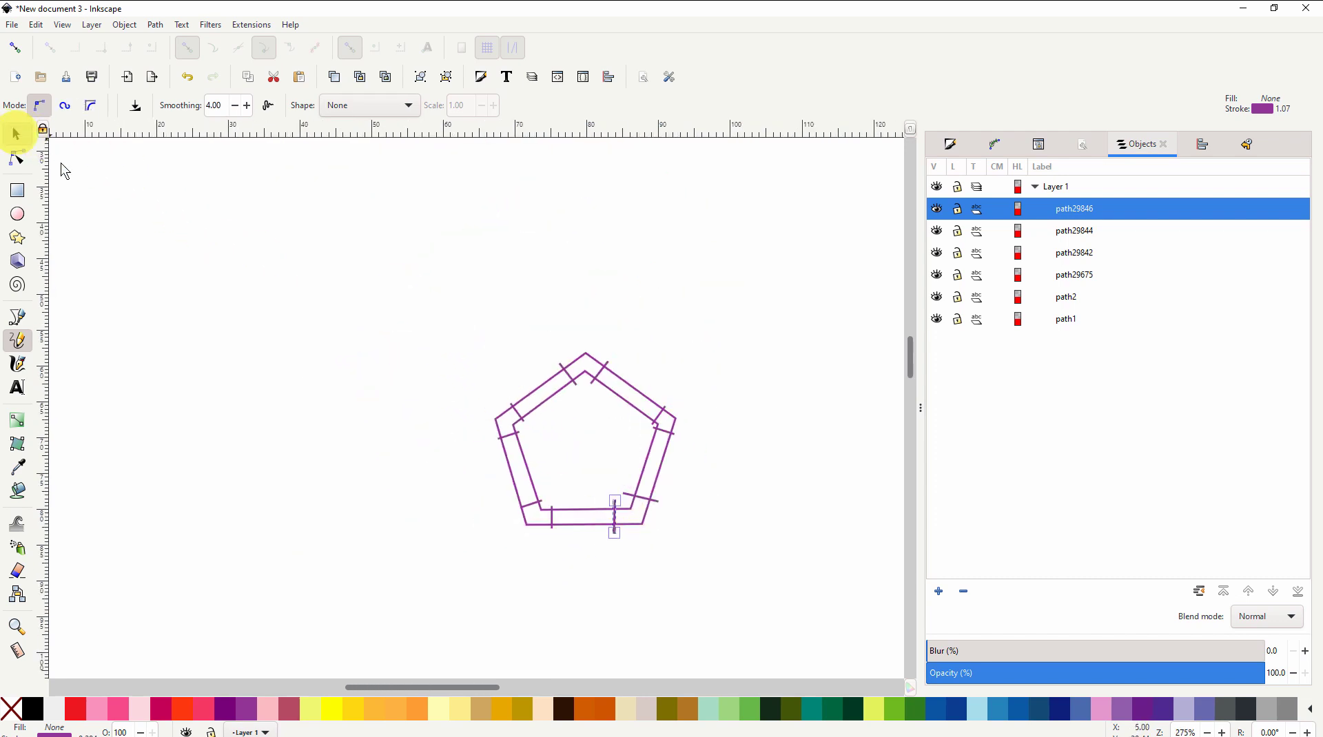
pyautogui.click(16, 133)
pyautogui.moveTo(411, 310); pyautogui.dragTo(711, 602)
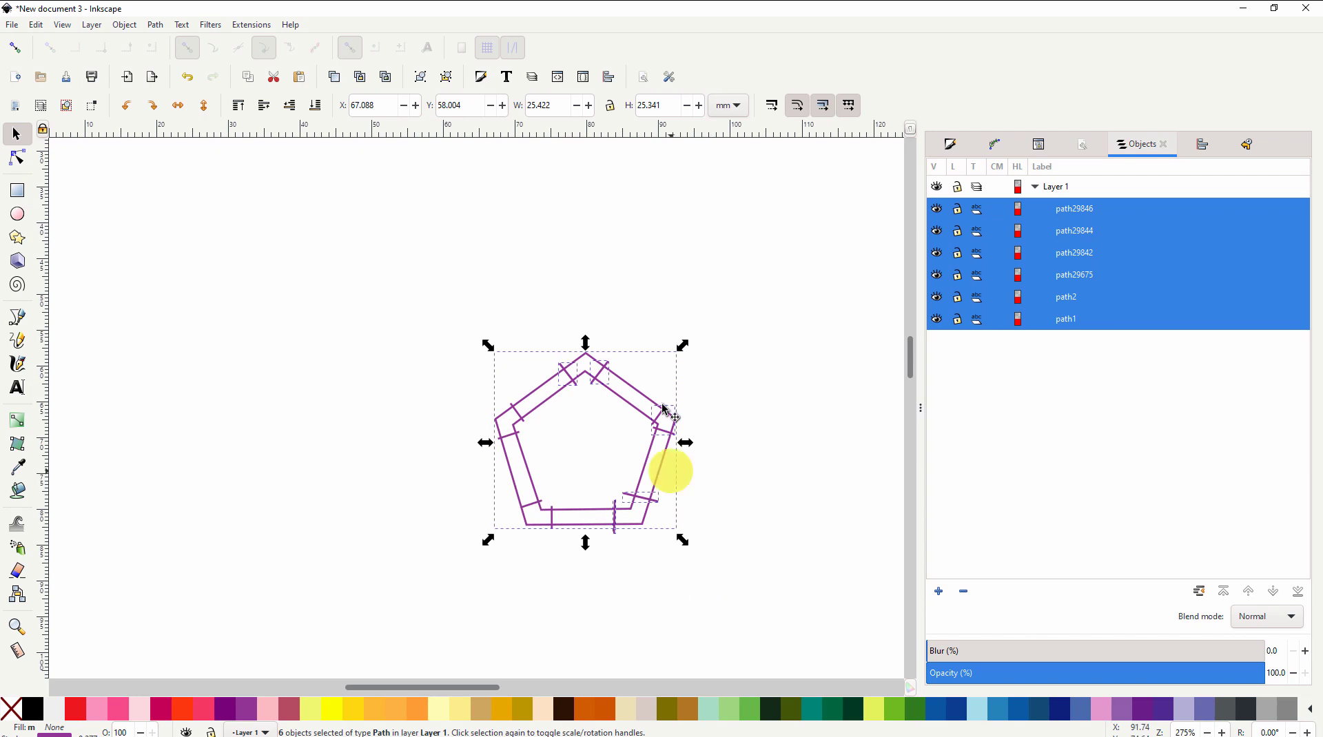
pyautogui.click(155, 26)
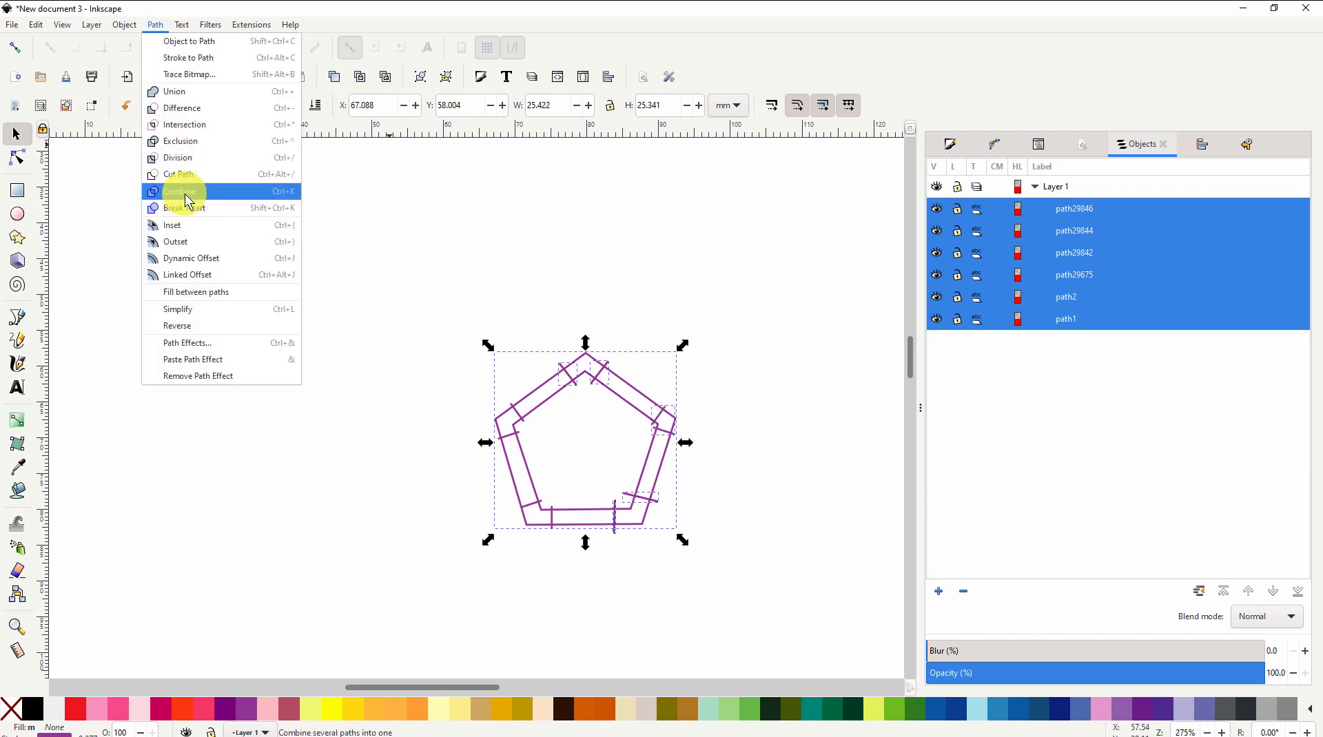
pyautogui.click(244, 192)
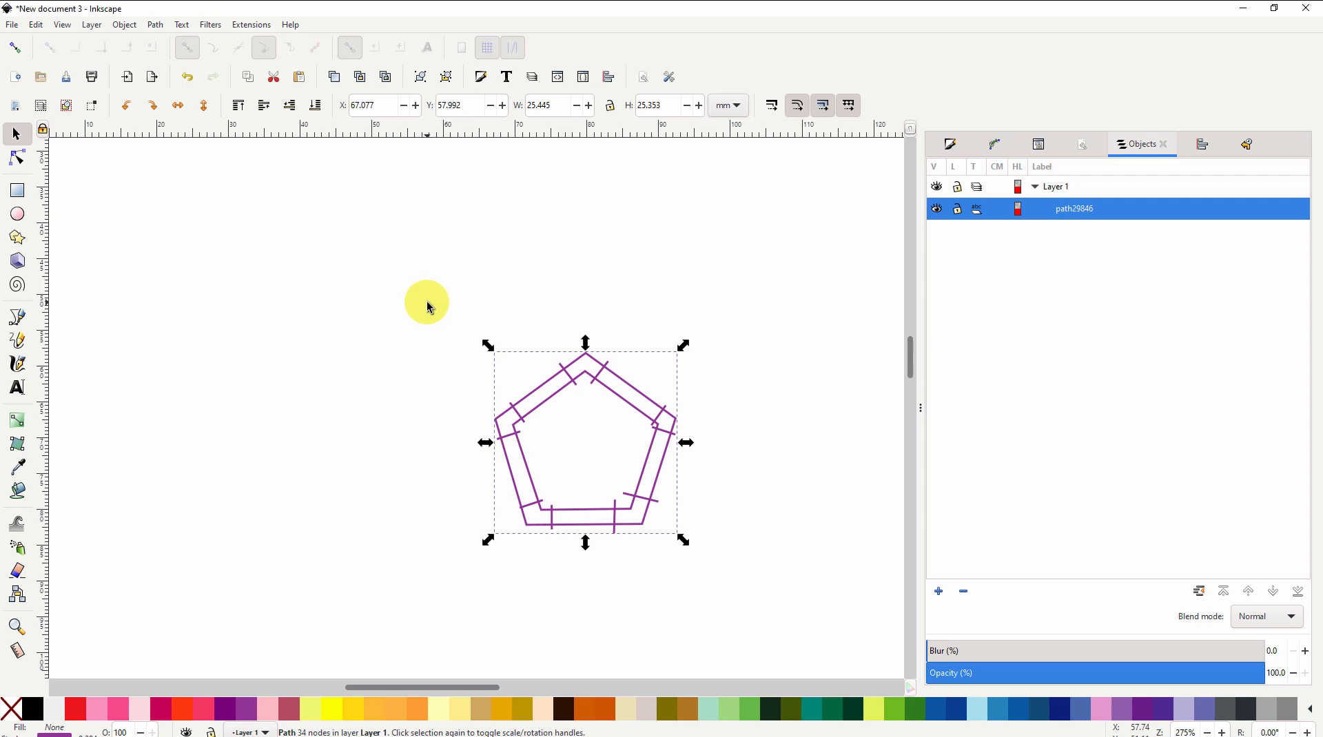
# - Preview the combined pentagon path as satin by opening its Ink/Stitch parameters, disabling running stitch along paths, and arranging the windows side by side
pyautogui.click(252, 26)
pyautogui.moveTo(276, 191)
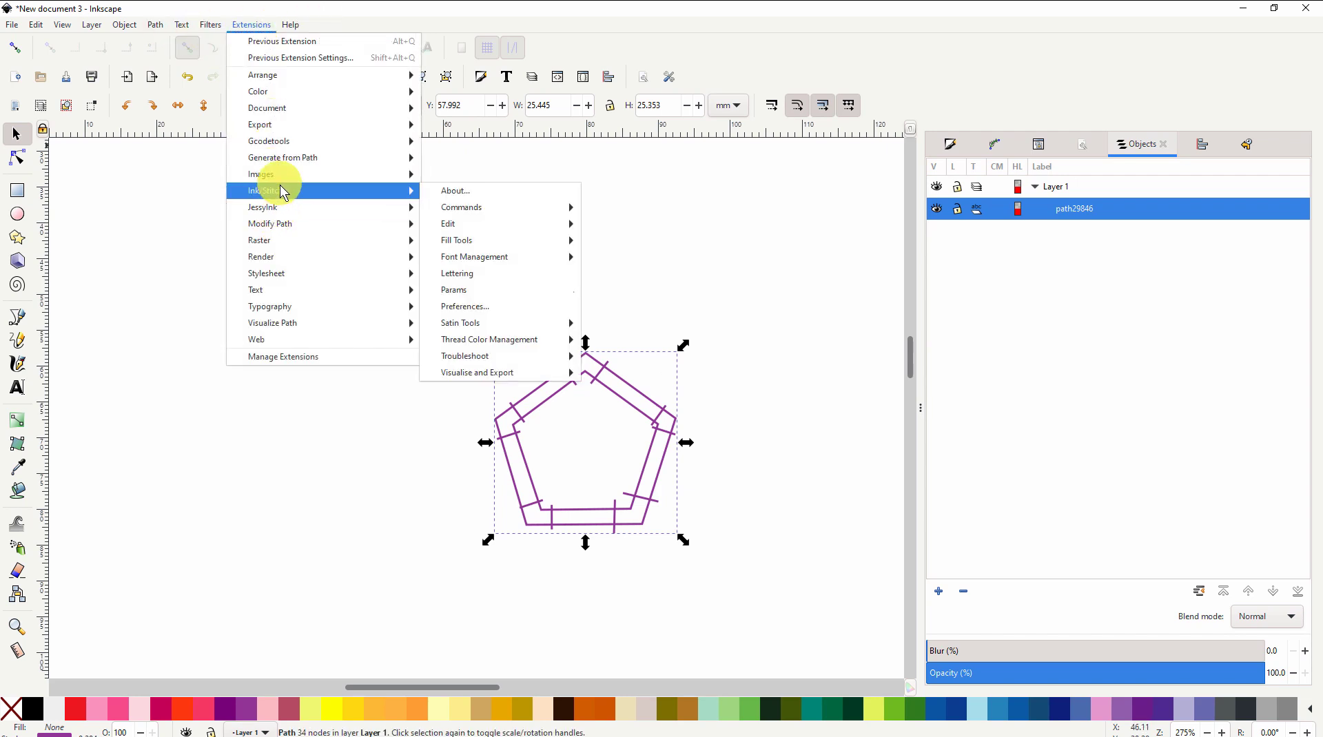
pyautogui.click(455, 291)
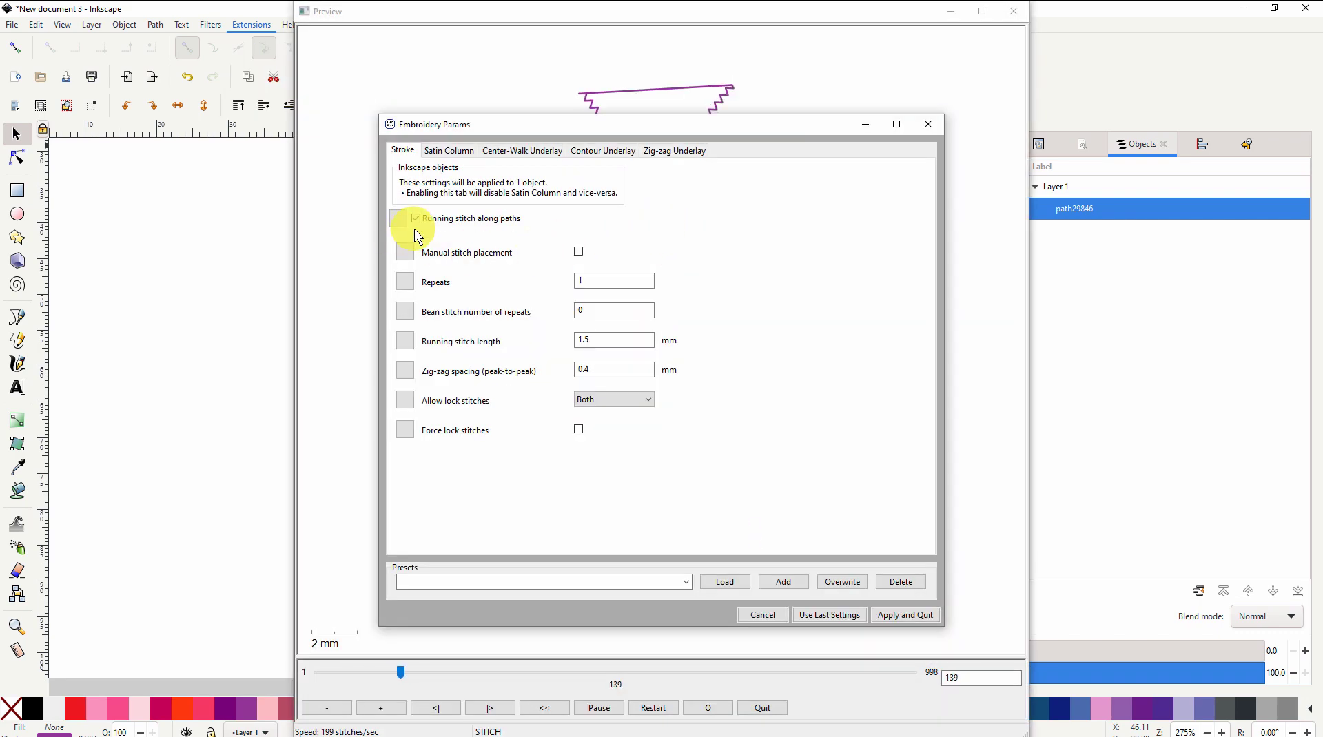
pyautogui.click(416, 218)
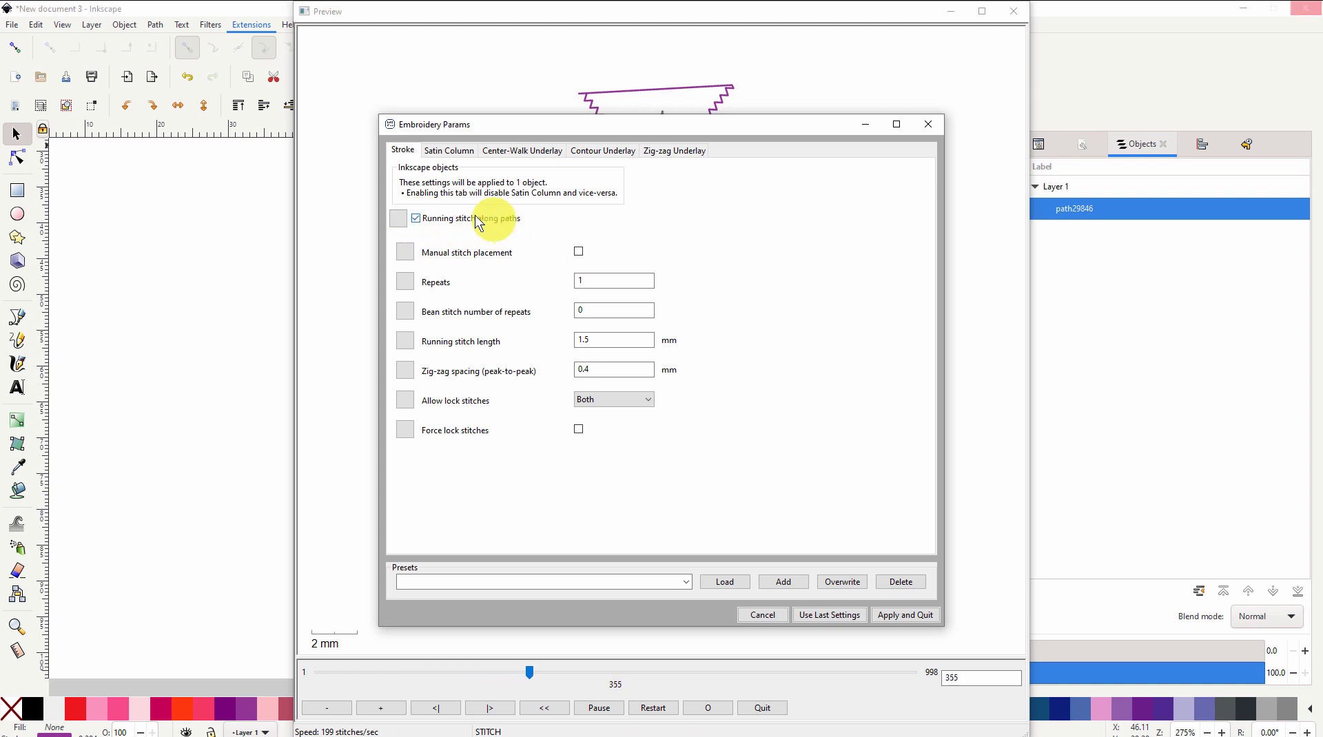
pyautogui.click(416, 217)
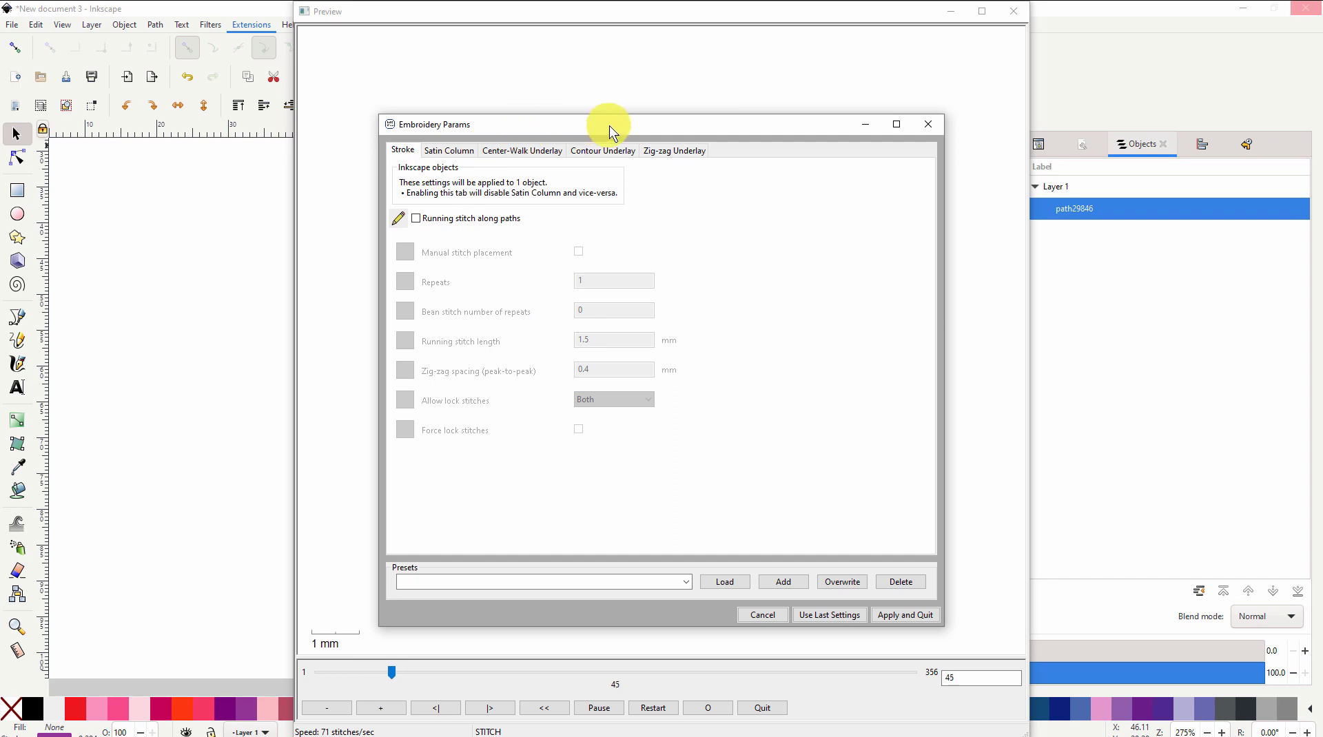
pyautogui.moveTo(609, 125); pyautogui.dragTo(245, 90)
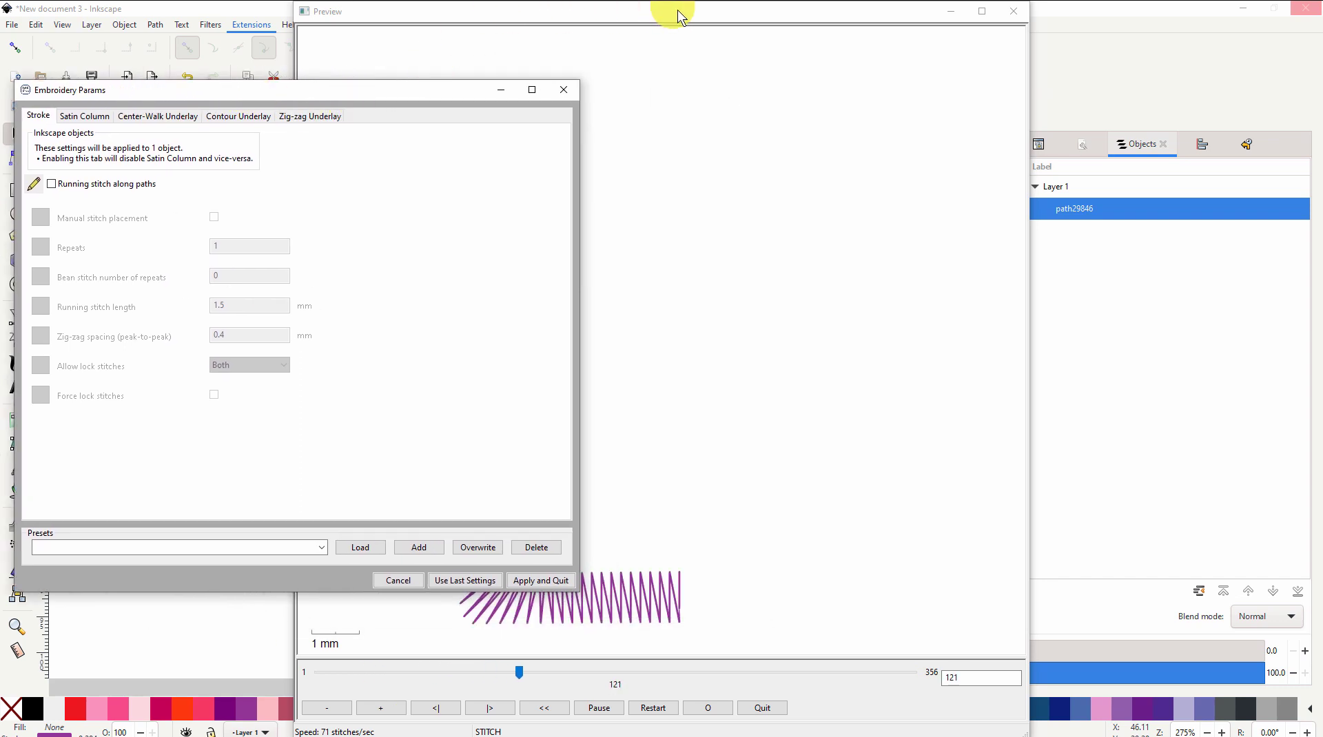
pyautogui.moveTo(677, 10); pyautogui.dragTo(1045, 22)
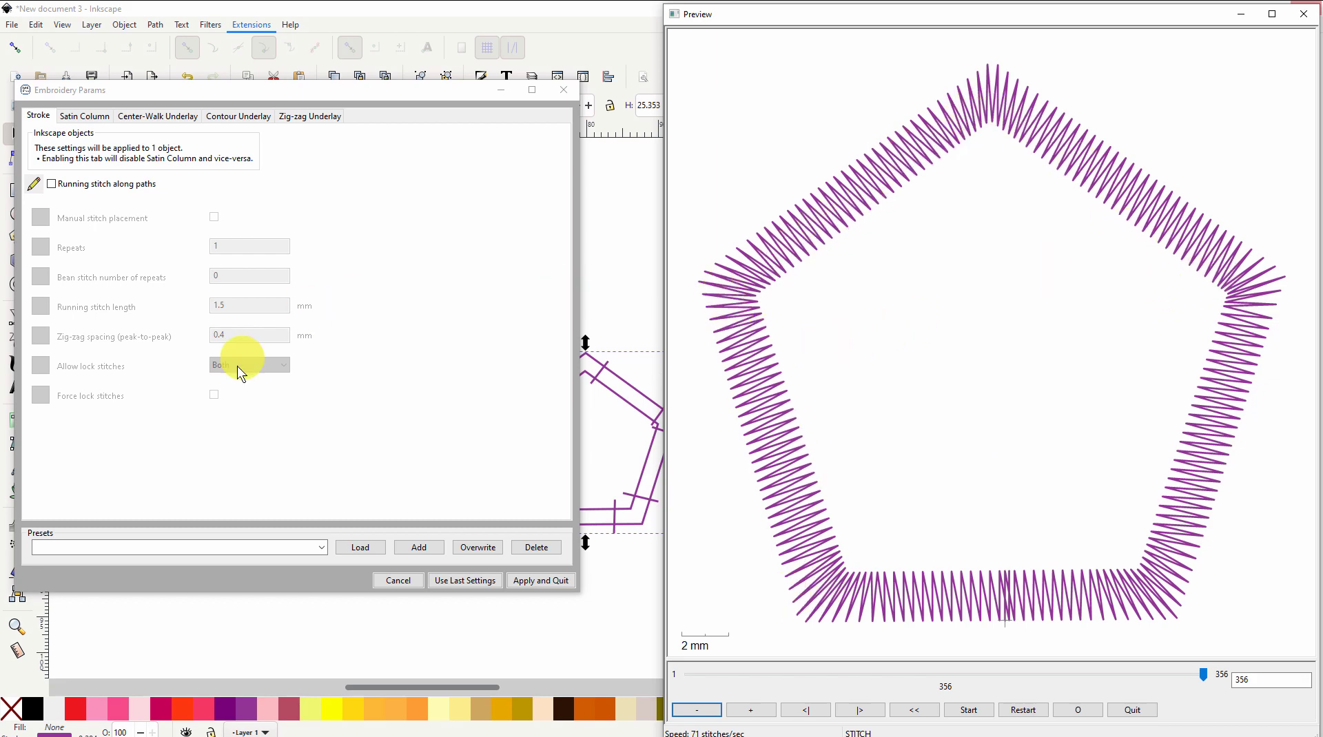
# - Try a satin column zig-zag spacing of 0.25 mm, examine the preview's corner stitching, and cancel the parameters
pyautogui.click(99, 121)
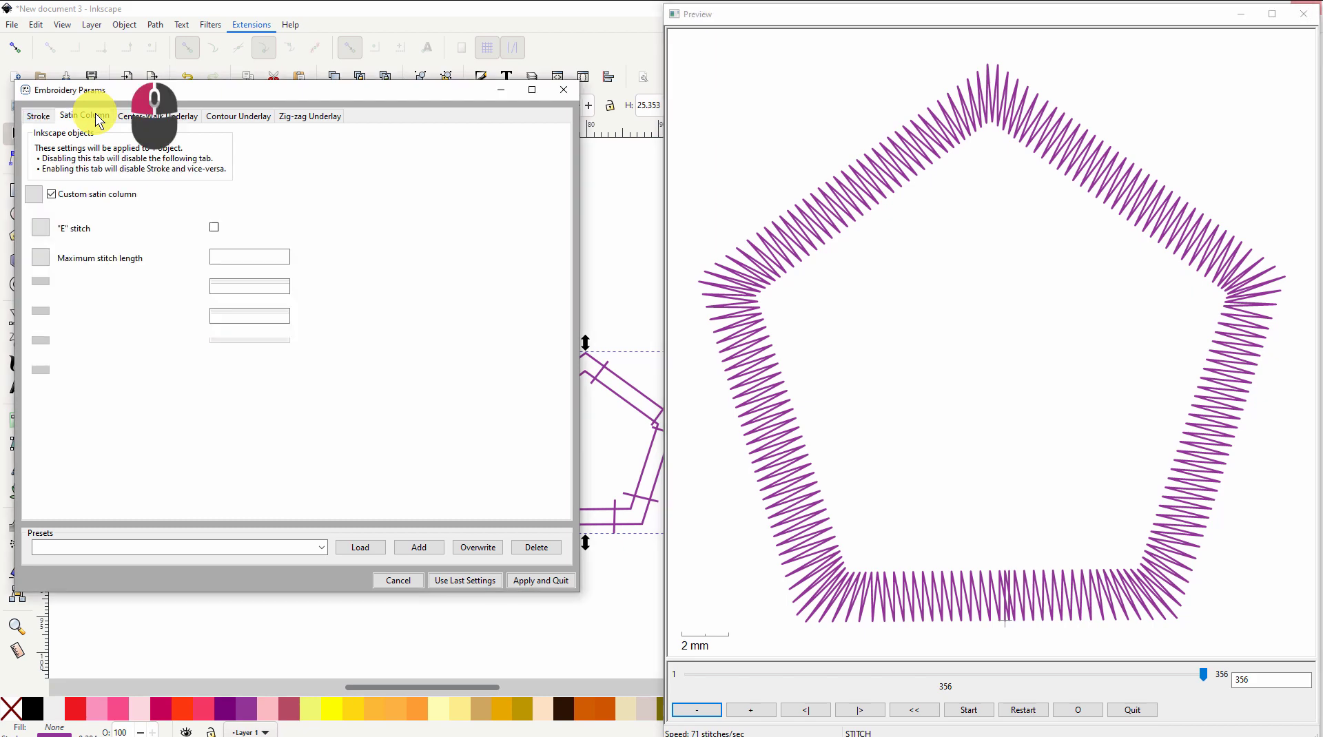
pyautogui.click(229, 314)
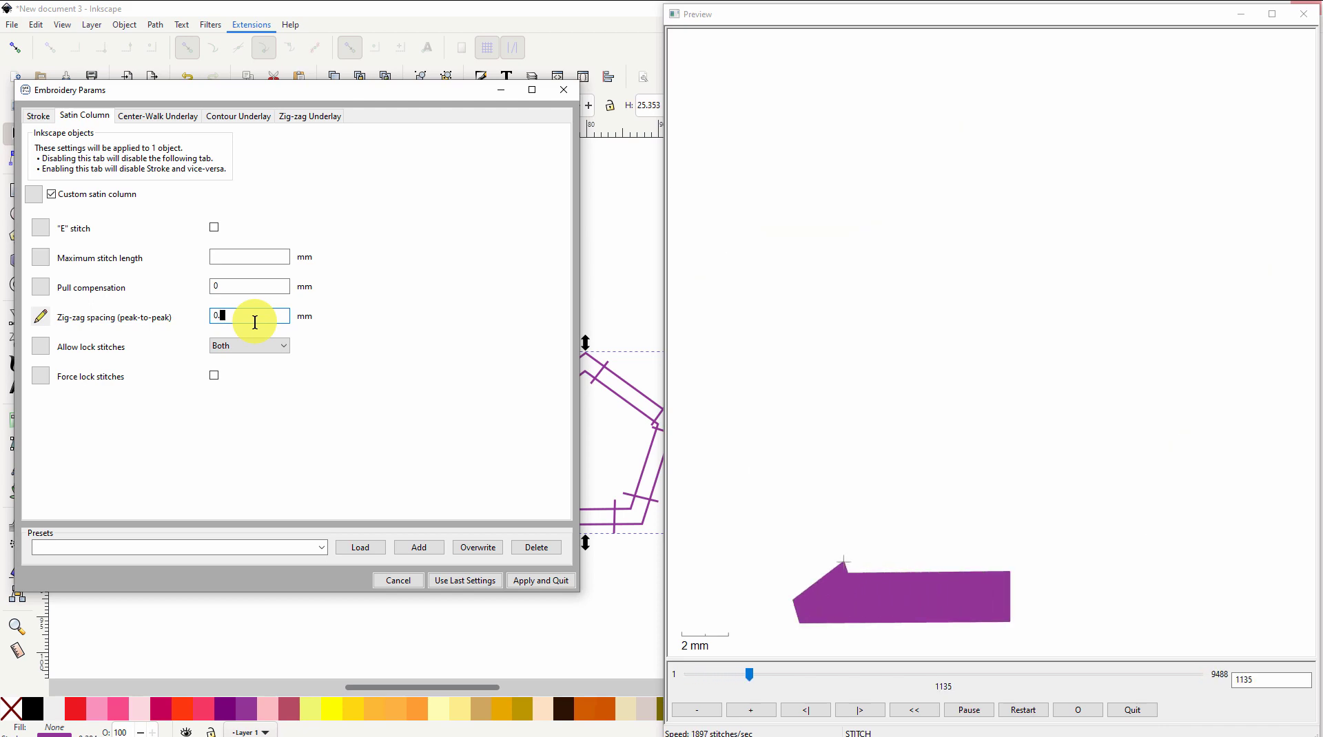
pyautogui.write('25')
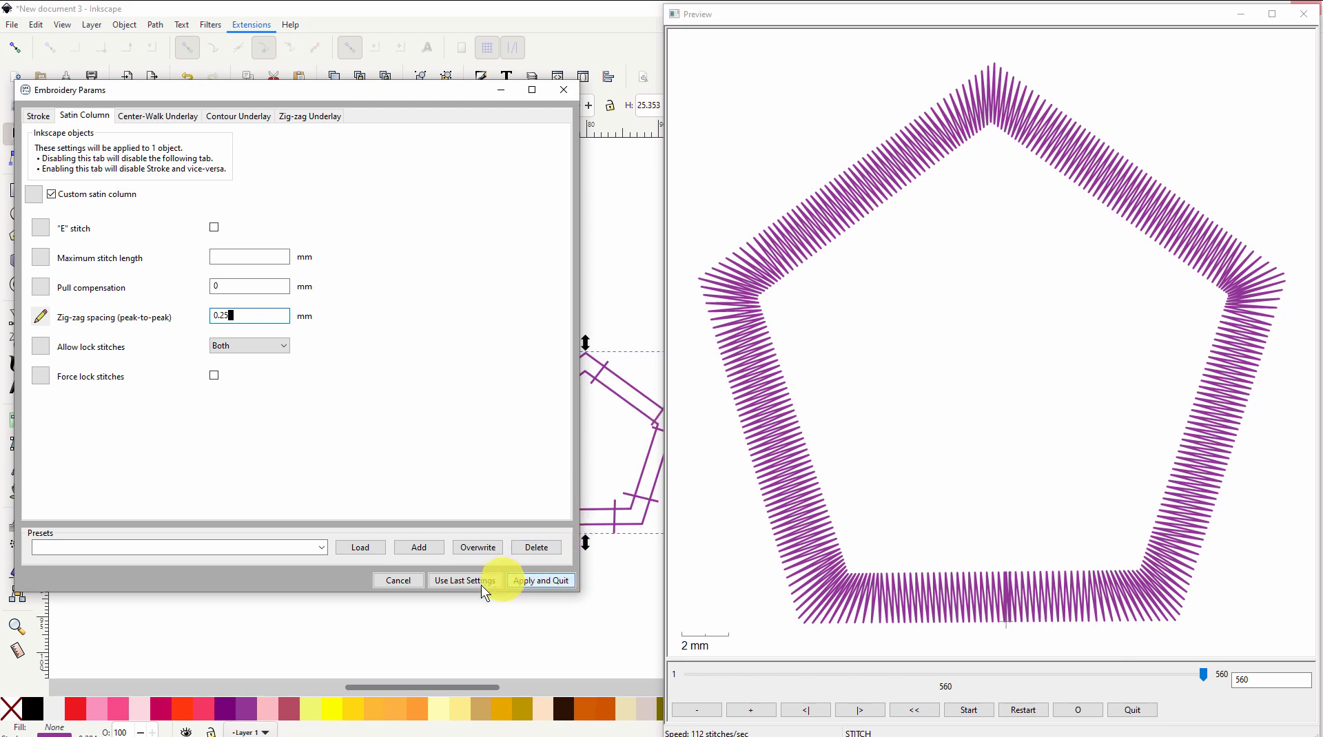
pyautogui.click(397, 581)
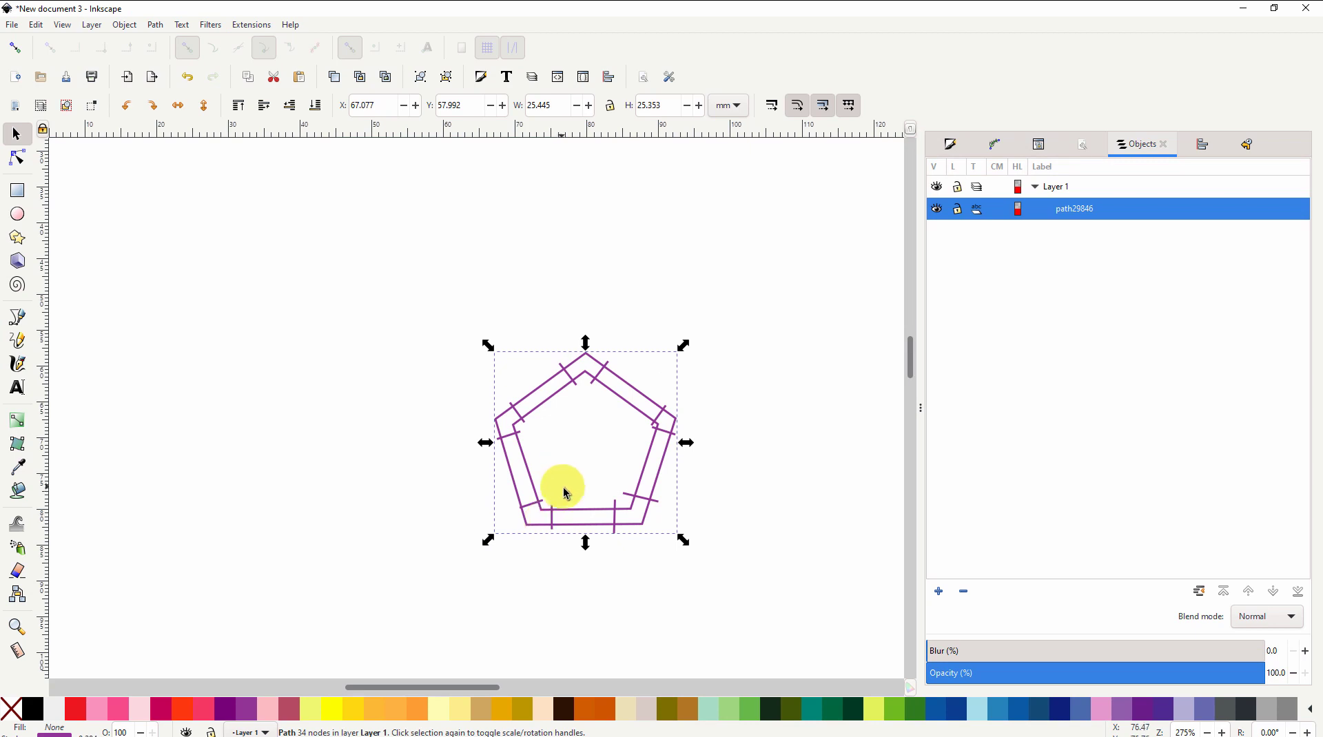
# - Angle the two rungs at the pentagon's left corner by moving their outer end nodes closer to that corner
pyautogui.keyDown('ctrl'); pyautogui.scroll(2, 573, 467); pyautogui.keyUp('ctrl')
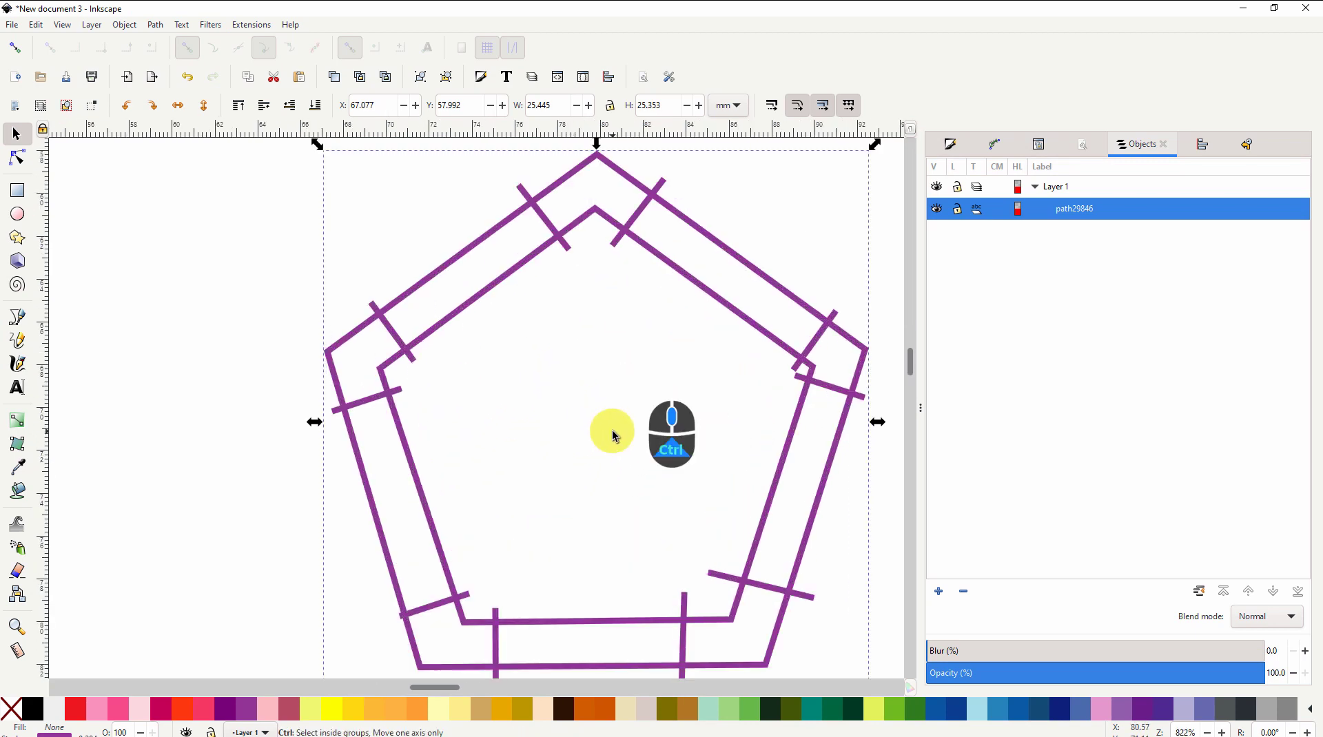
pyautogui.keyDown('ctrl'); pyautogui.scroll(1, 613, 433); pyautogui.keyUp('ctrl')
pyautogui.scroll(-2, 615, 432)
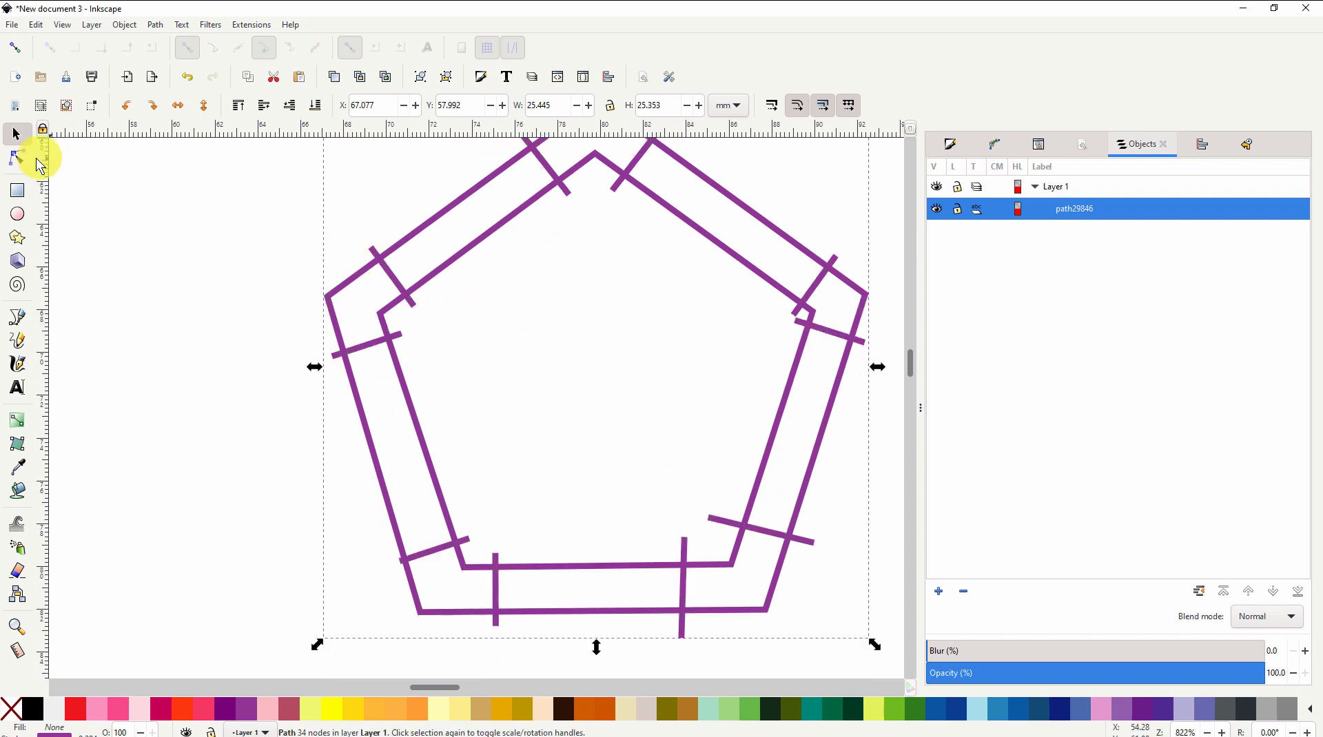
pyautogui.click(17, 158)
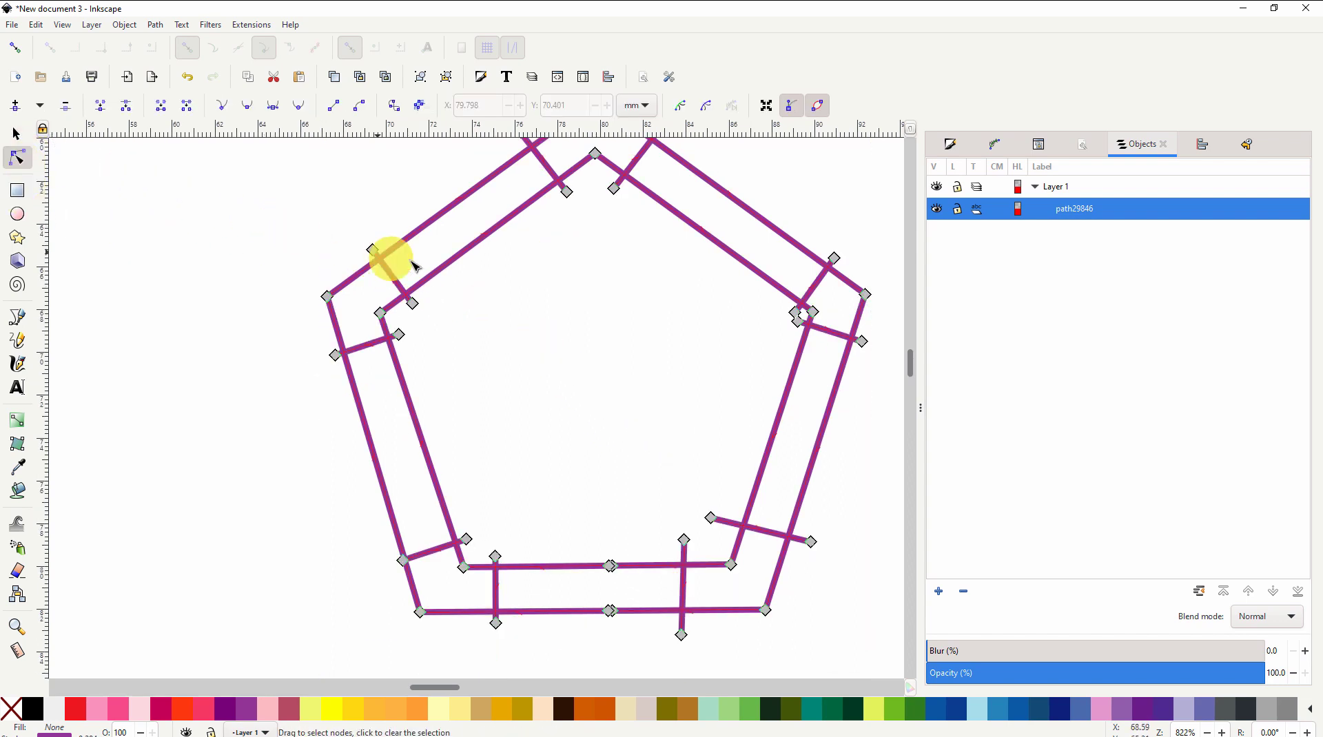
pyautogui.moveTo(375, 250); pyautogui.dragTo(359, 259)
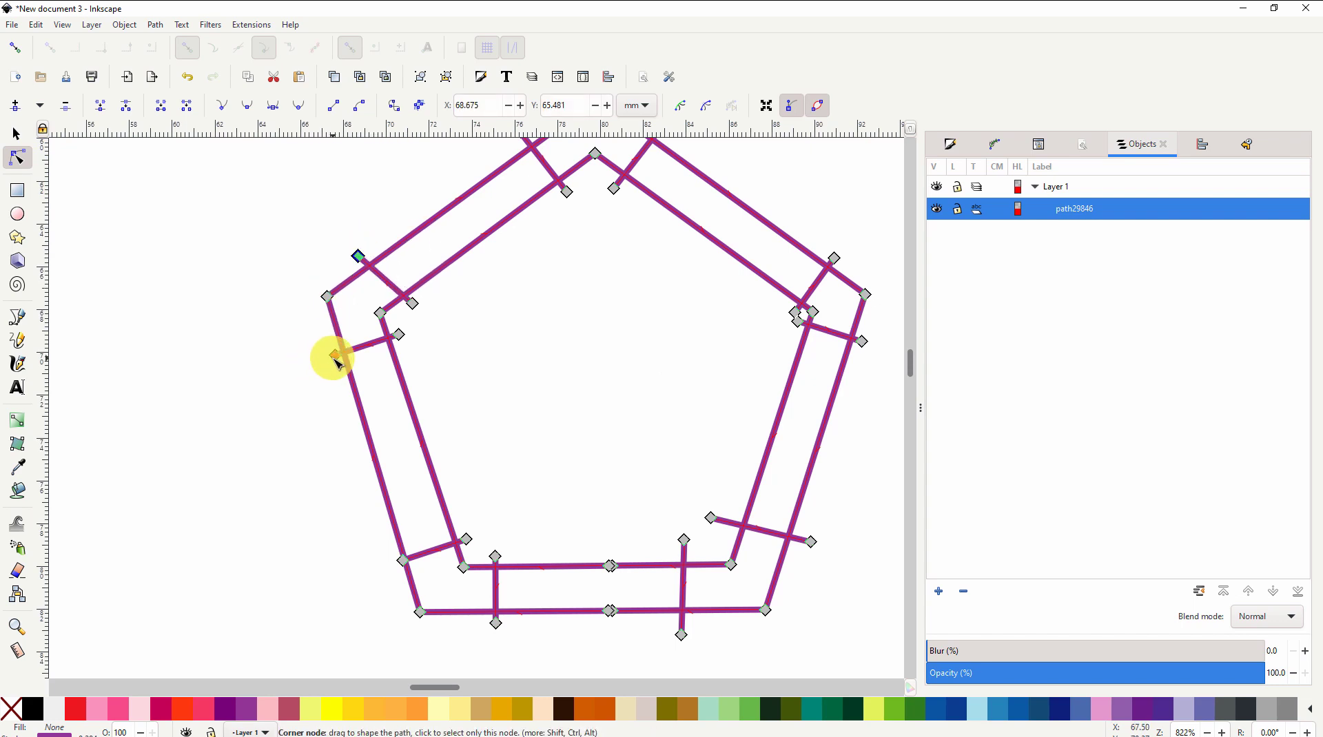
pyautogui.moveTo(338, 359); pyautogui.dragTo(329, 342)
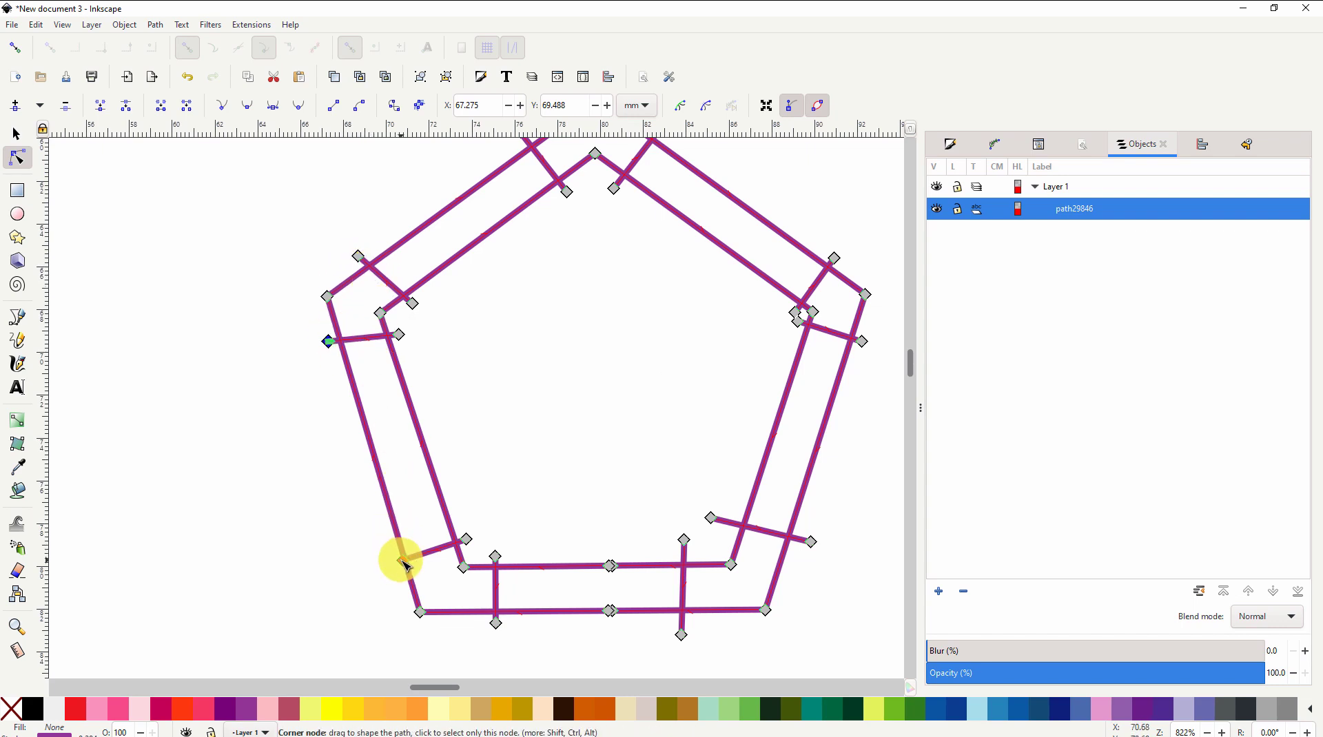
# - Angle the four rungs at the pentagon's lower-left and lower-right corners by moving their outer end nodes toward the corners
pyautogui.moveTo(403, 563)
pyautogui.mouseDown()
pyautogui.moveTo(388, 561)
pyautogui.moveTo(392, 575)
pyautogui.mouseUp()
pyautogui.moveTo(495, 626); pyautogui.dragTo(477, 627)
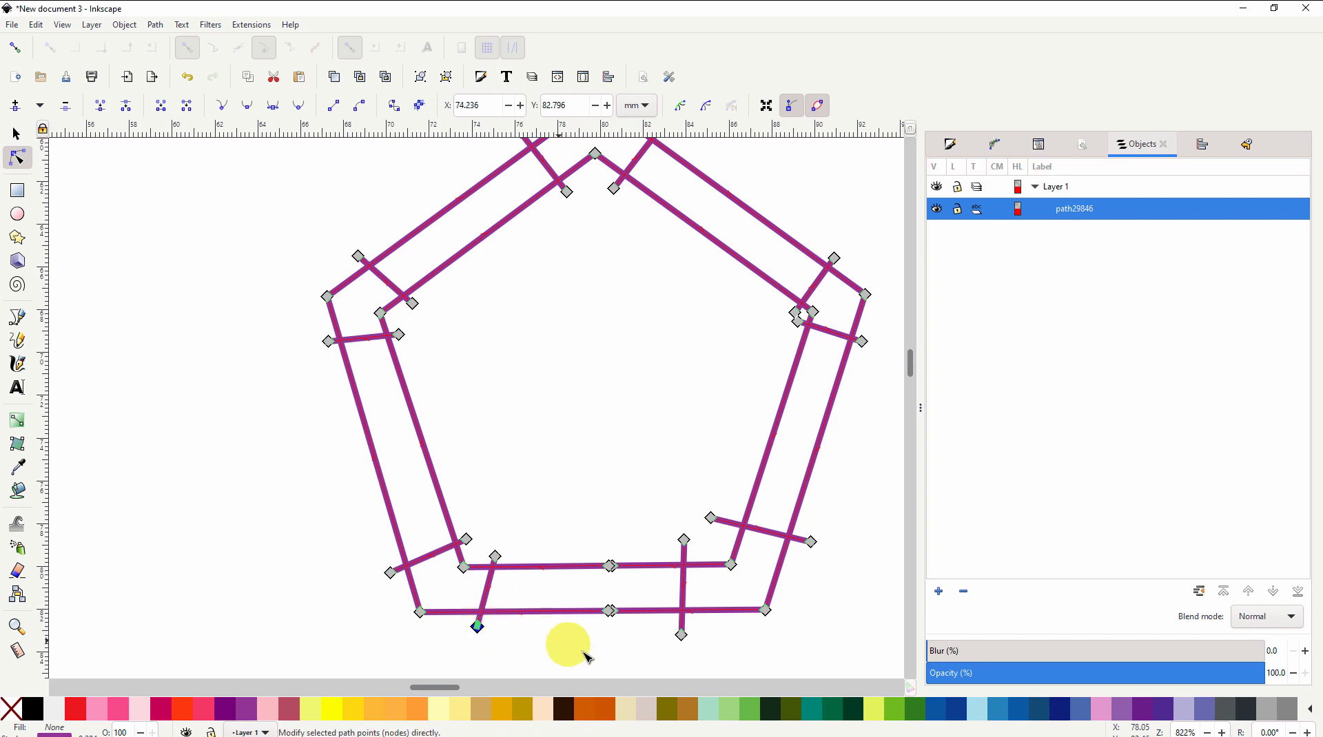
pyautogui.moveTo(682, 635); pyautogui.dragTo(710, 640)
pyautogui.moveTo(813, 544); pyautogui.dragTo(811, 578)
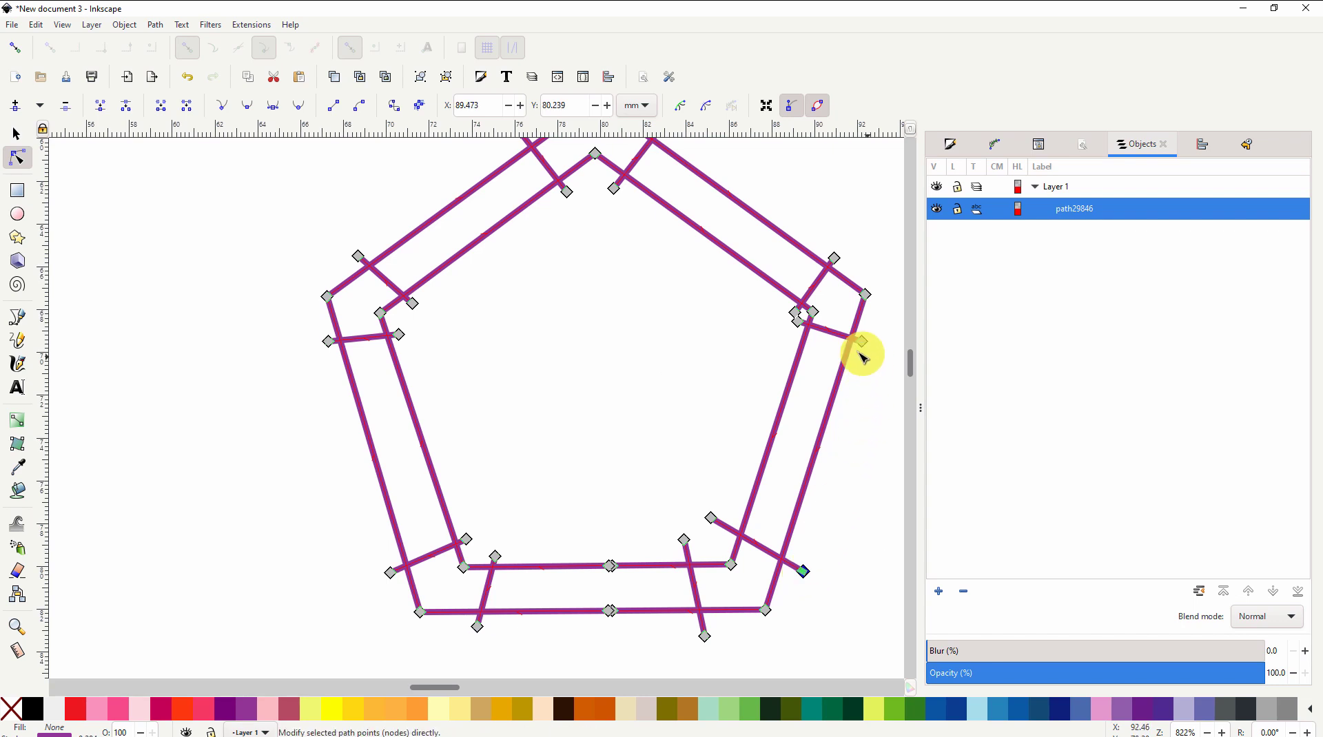
# - Spread the inner ends of the right corner's two rungs apart, and move the outer ends of the two apex rungs toward the apex
pyautogui.moveTo(799, 323); pyautogui.dragTo(867, 351)
pyautogui.moveTo(796, 311); pyautogui.dragTo(776, 298)
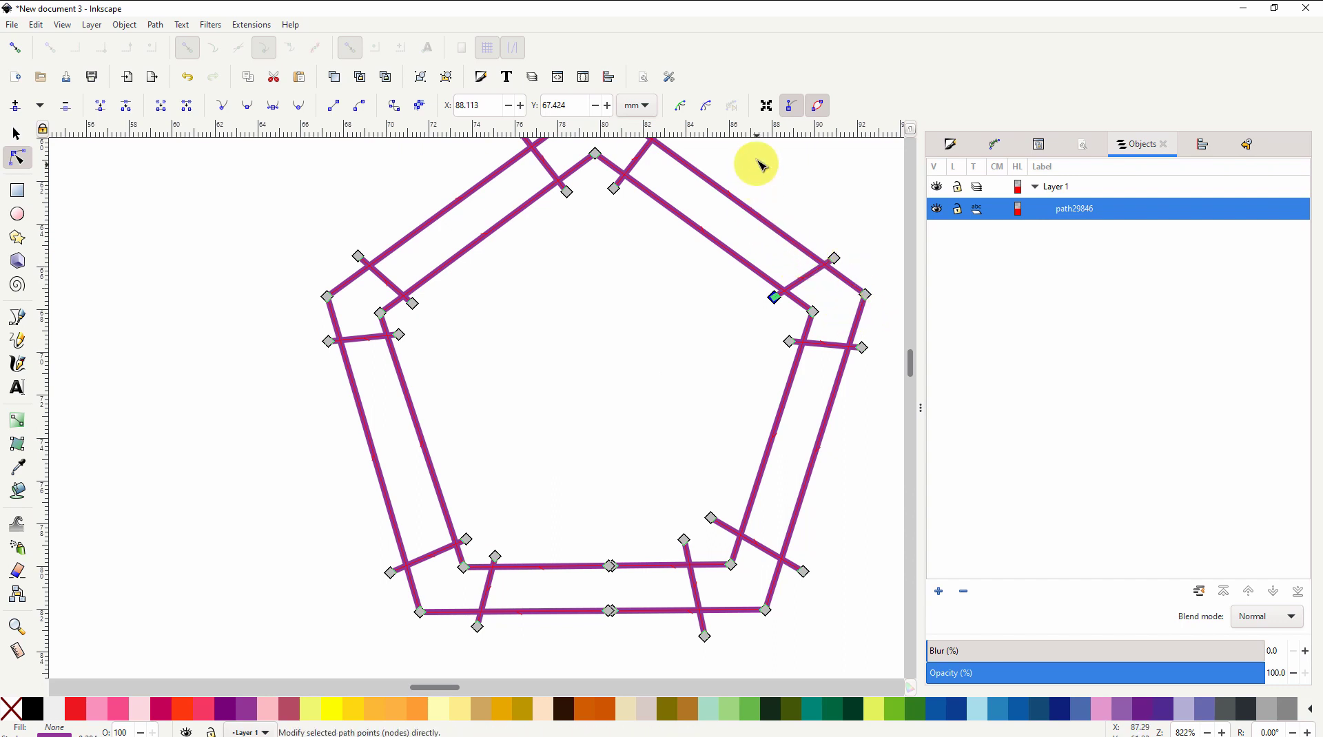
pyautogui.moveTo(761, 164); pyautogui.dragTo(777, 212)
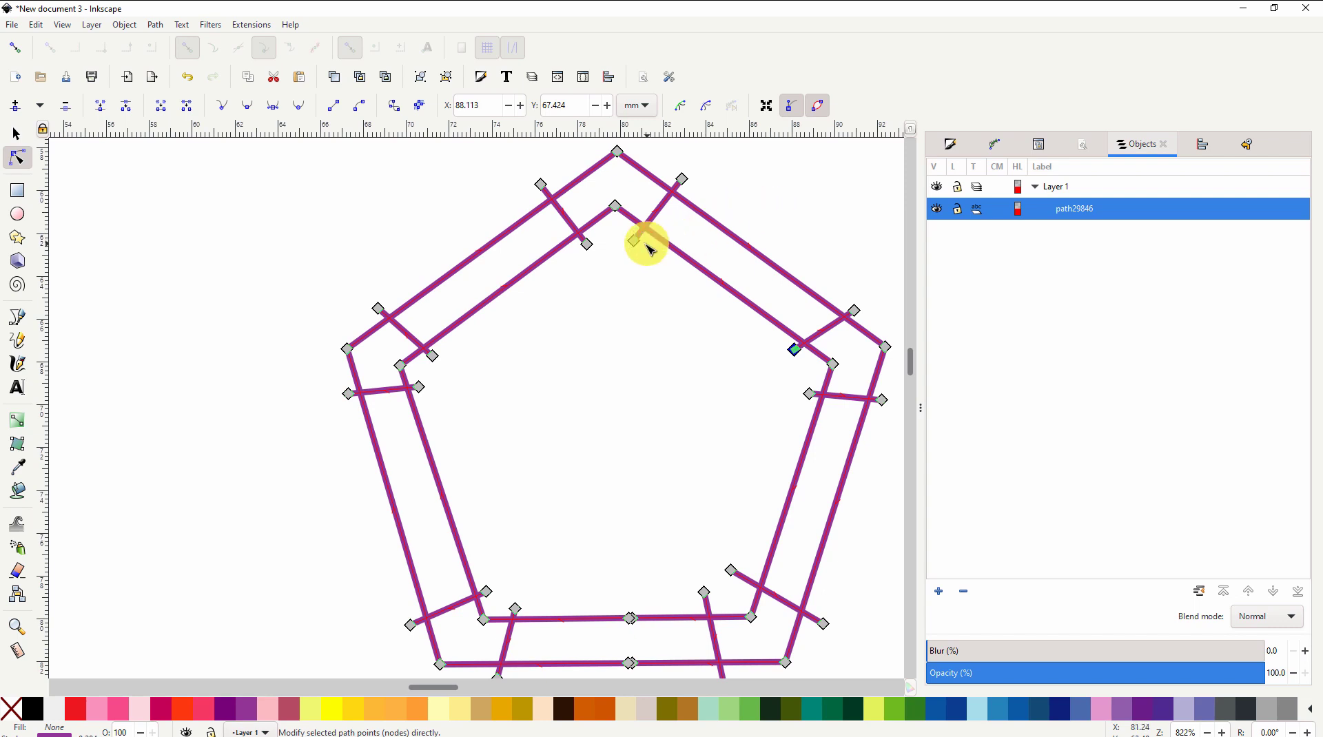
pyautogui.moveTo(684, 182); pyautogui.dragTo(667, 169)
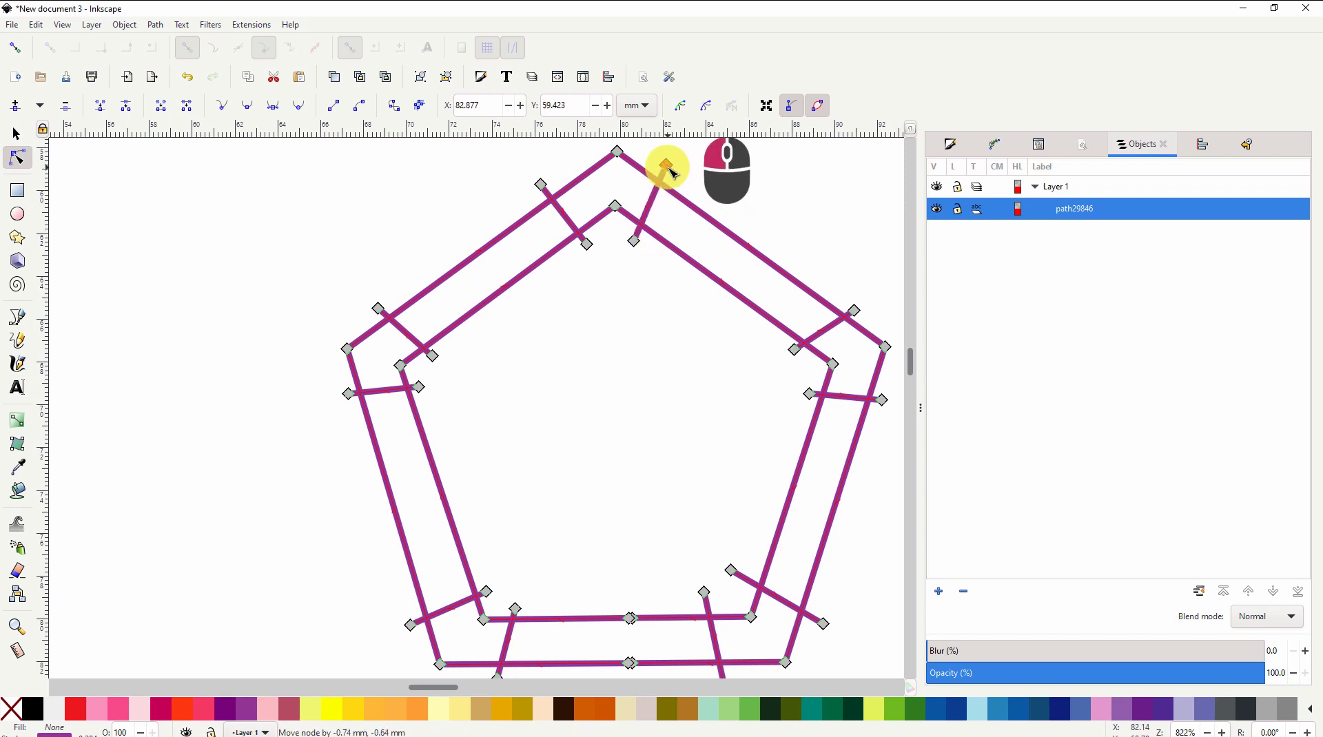
pyautogui.moveTo(544, 186); pyautogui.dragTo(551, 177)
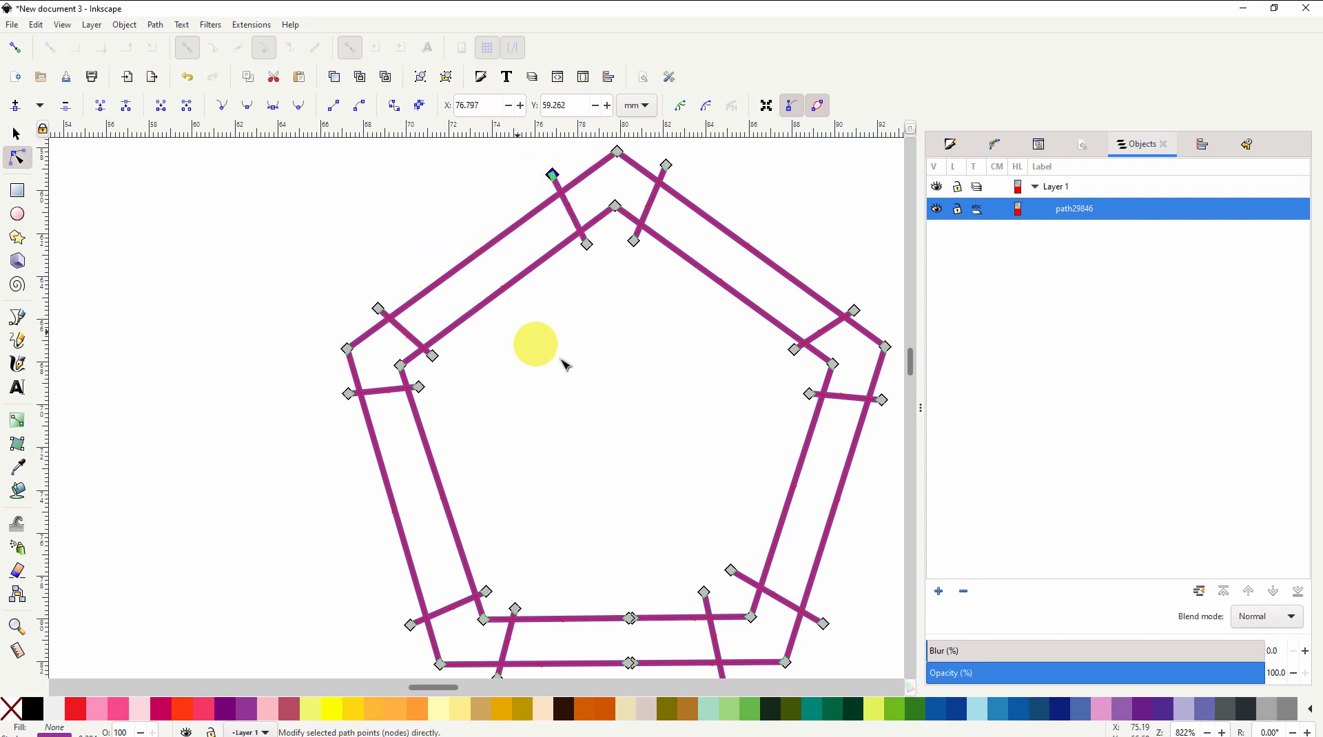
# - Open the Ink/Stitch parameters for the adjusted pentagon, place the dialog beside the preview, and disable running stitch along paths
pyautogui.keyDown('ctrl'); pyautogui.scroll(-2, 591, 383); pyautogui.keyUp('ctrl')
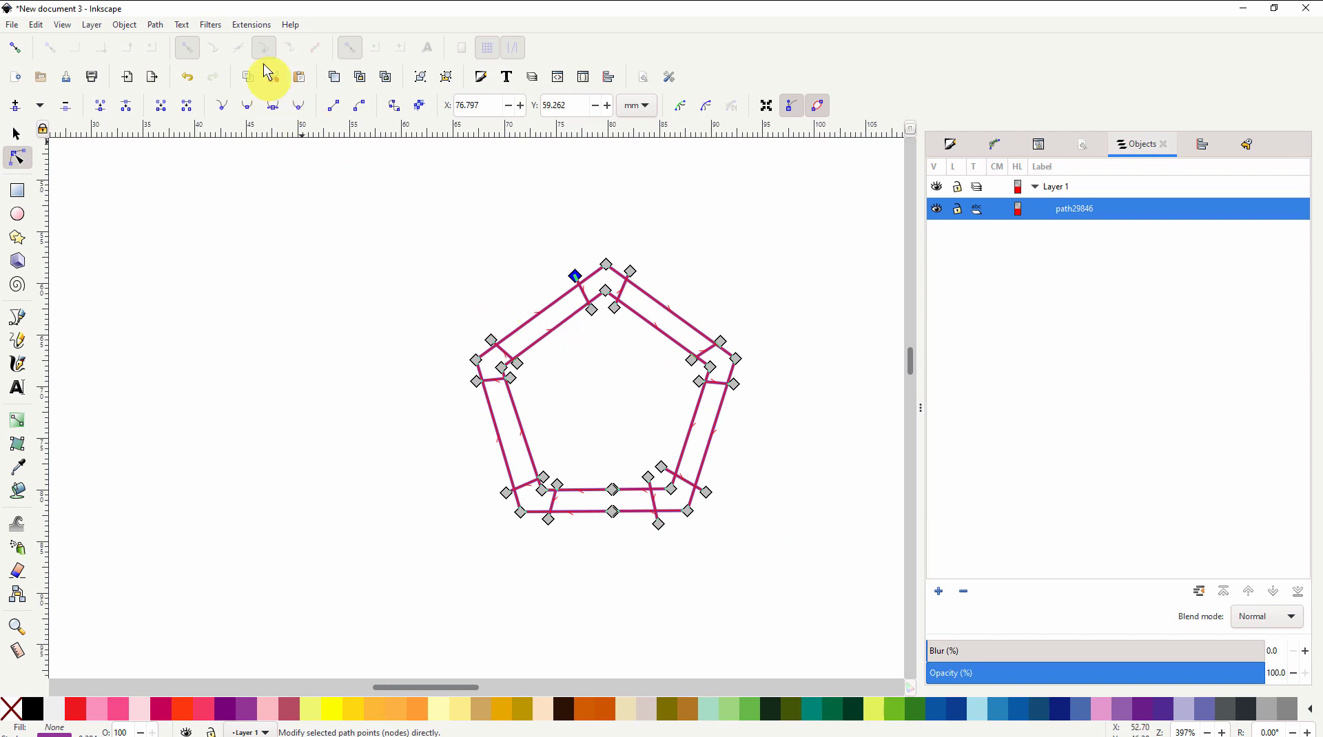
pyautogui.click(252, 27)
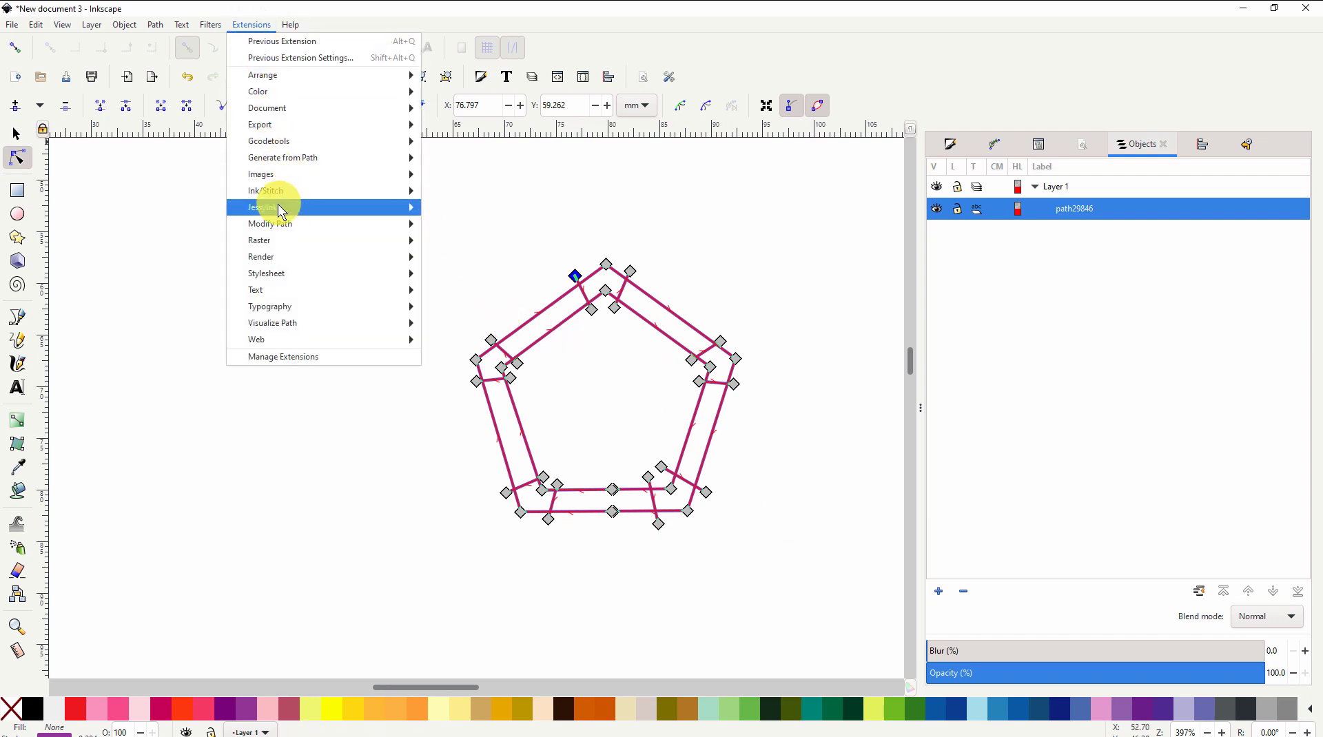
pyautogui.moveTo(284, 191)
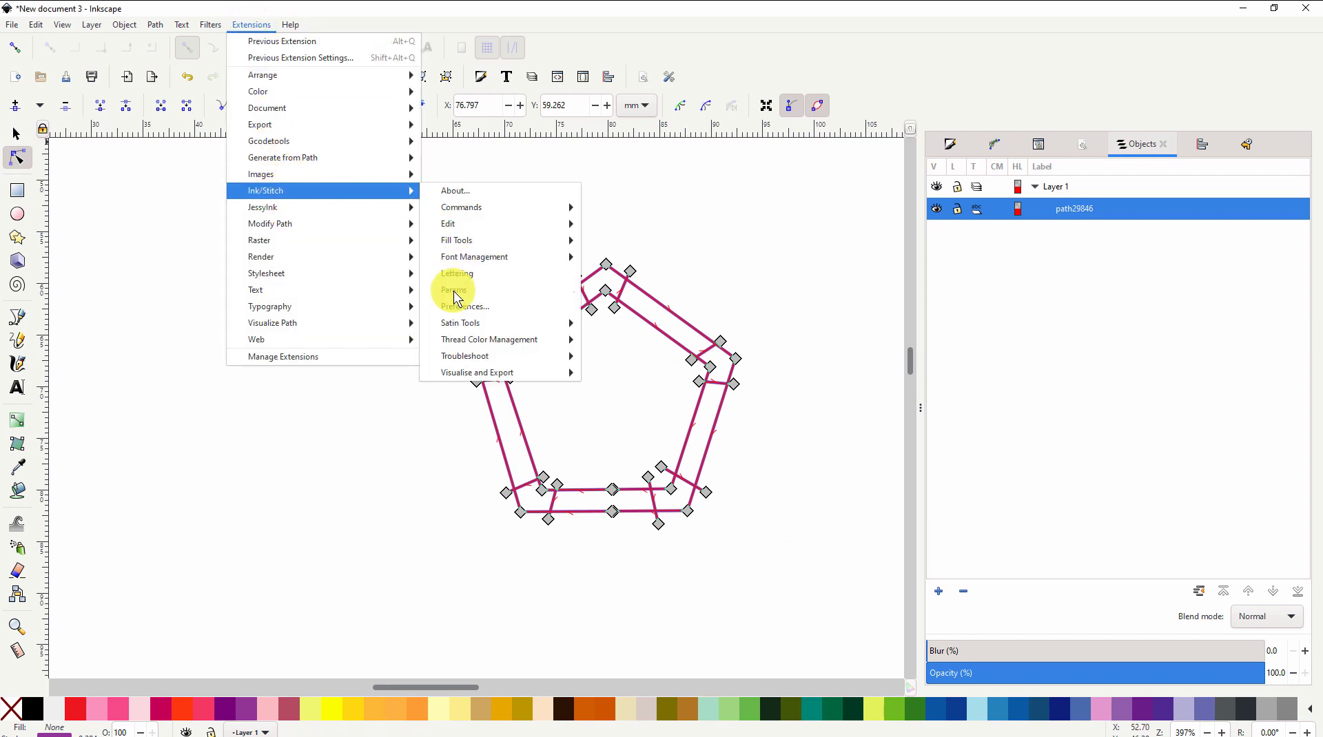
pyautogui.click(454, 291)
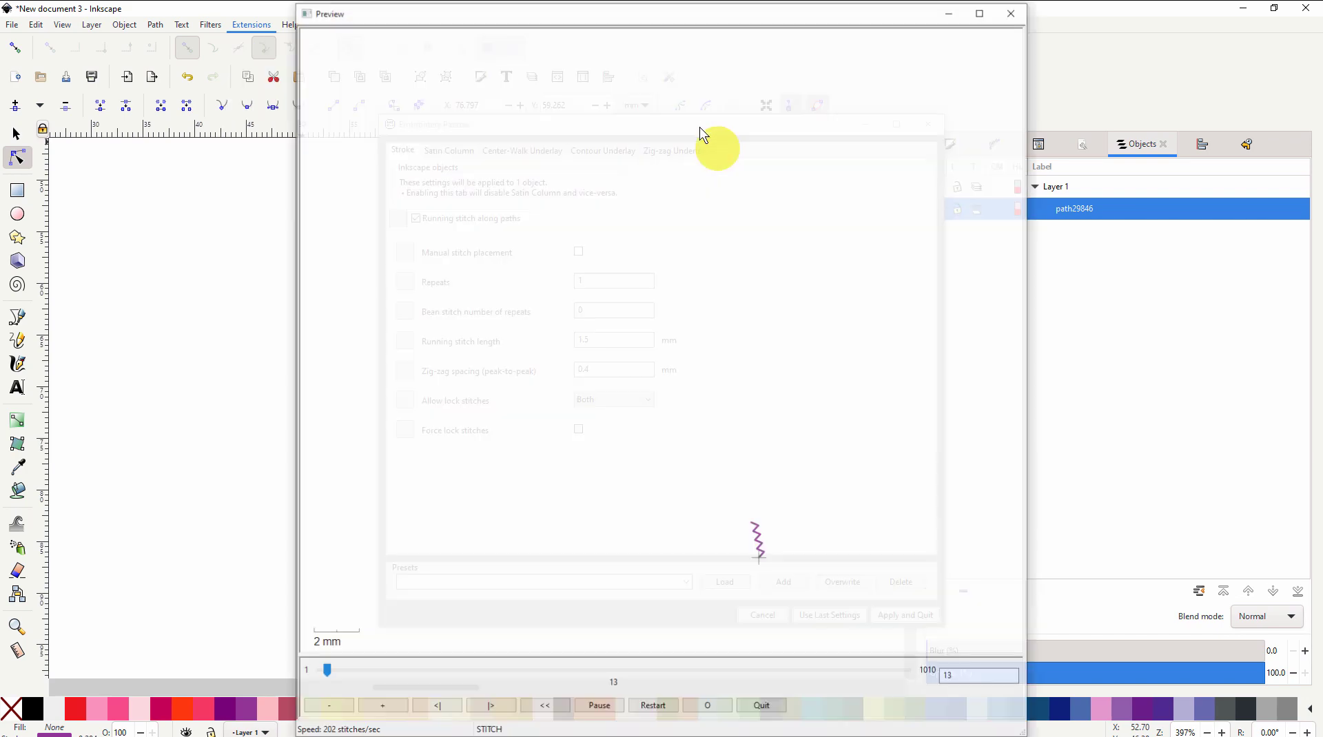
pyautogui.moveTo(696, 127); pyautogui.dragTo(319, 170)
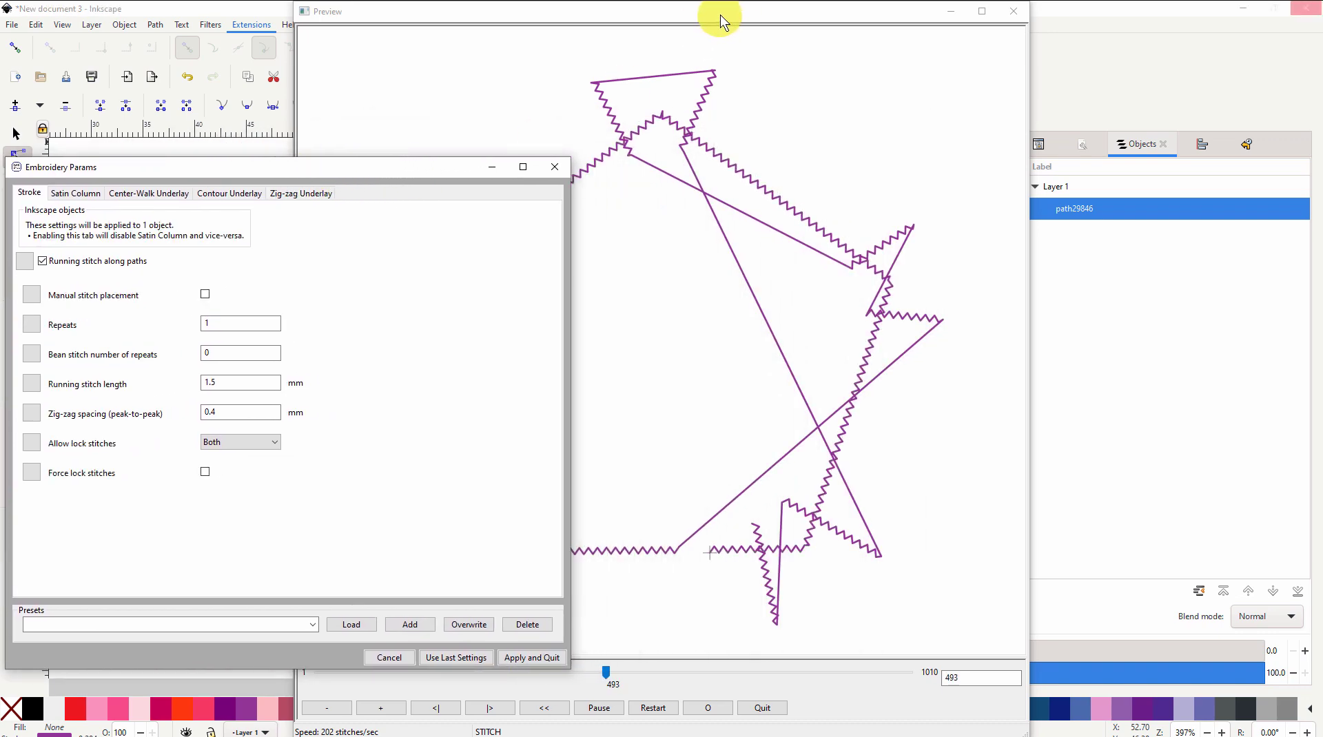
pyautogui.moveTo(721, 15); pyautogui.dragTo(1058, 44)
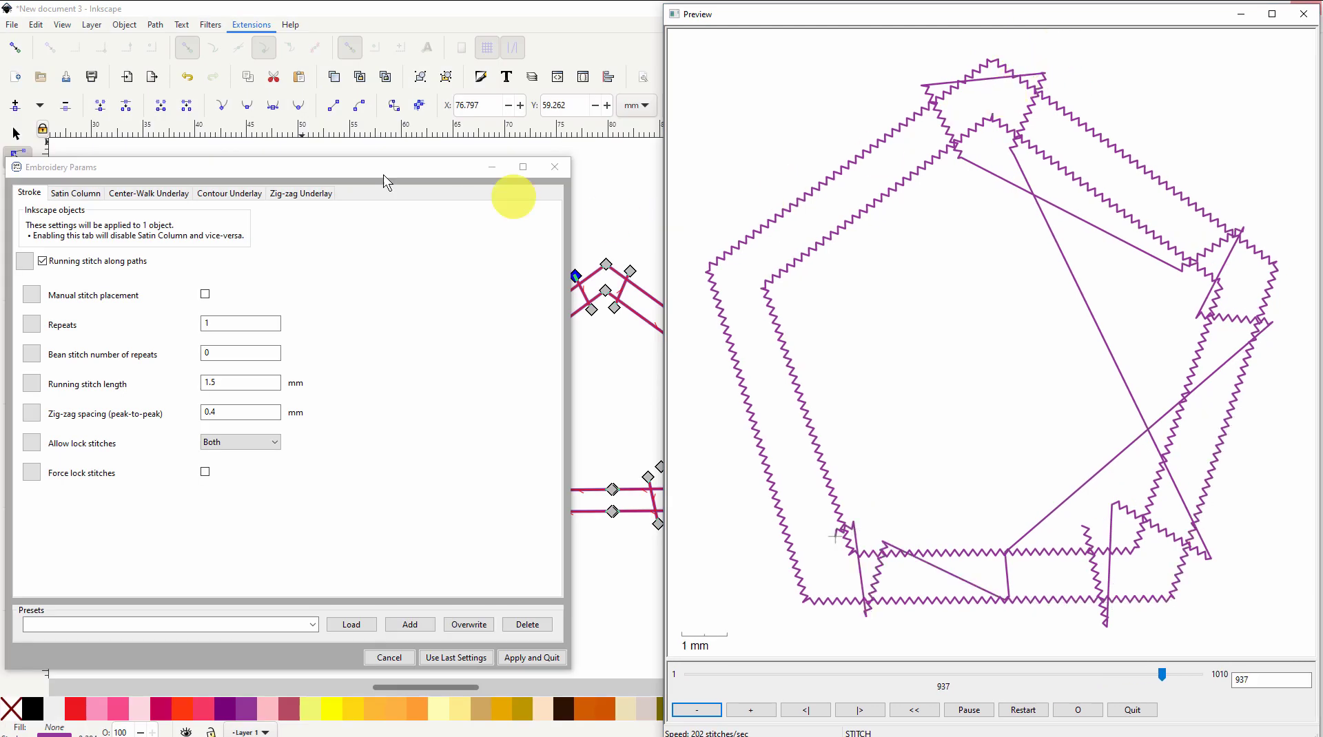
pyautogui.click(42, 261)
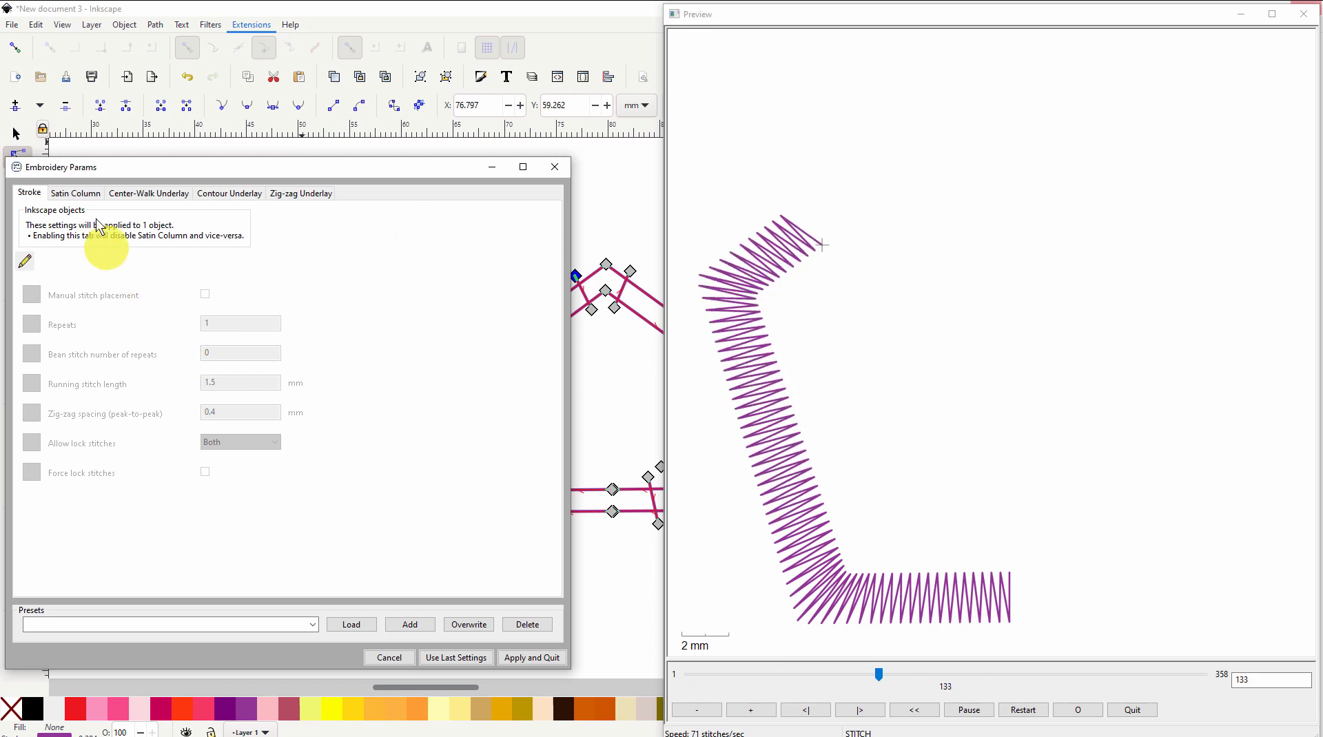
# - Set the satin column's zig-zag spacing to 0.25 mm, check the stitch preview, and apply the parameters
pyautogui.click(75, 192)
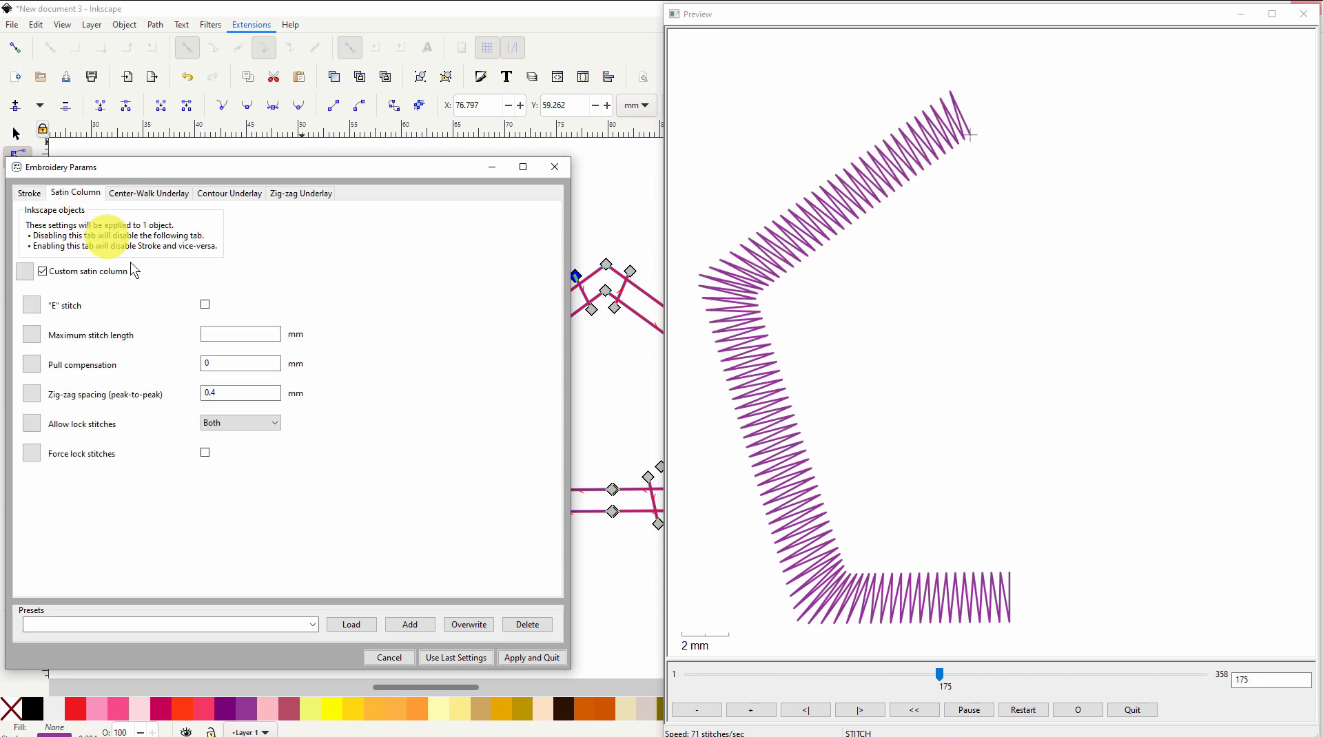
pyautogui.click(217, 391)
pyautogui.write('0.4')
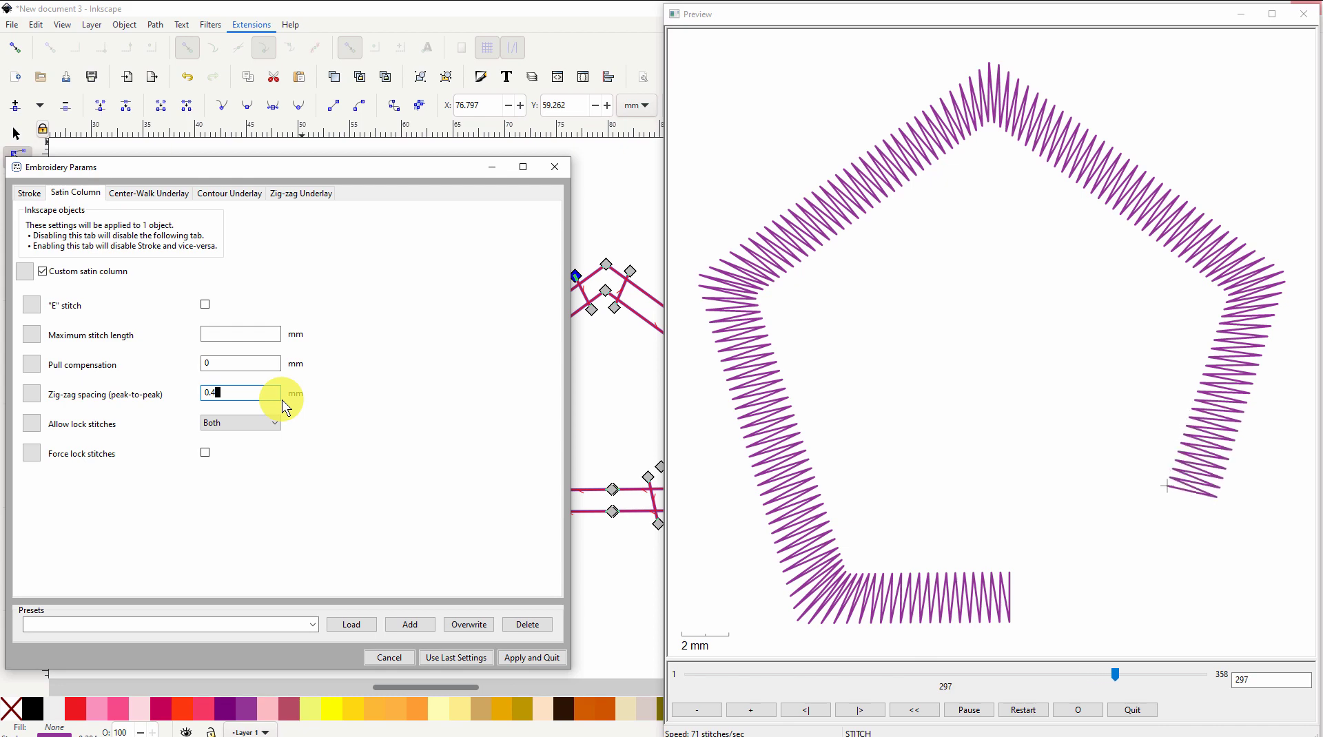
pyautogui.press('BackSpace')
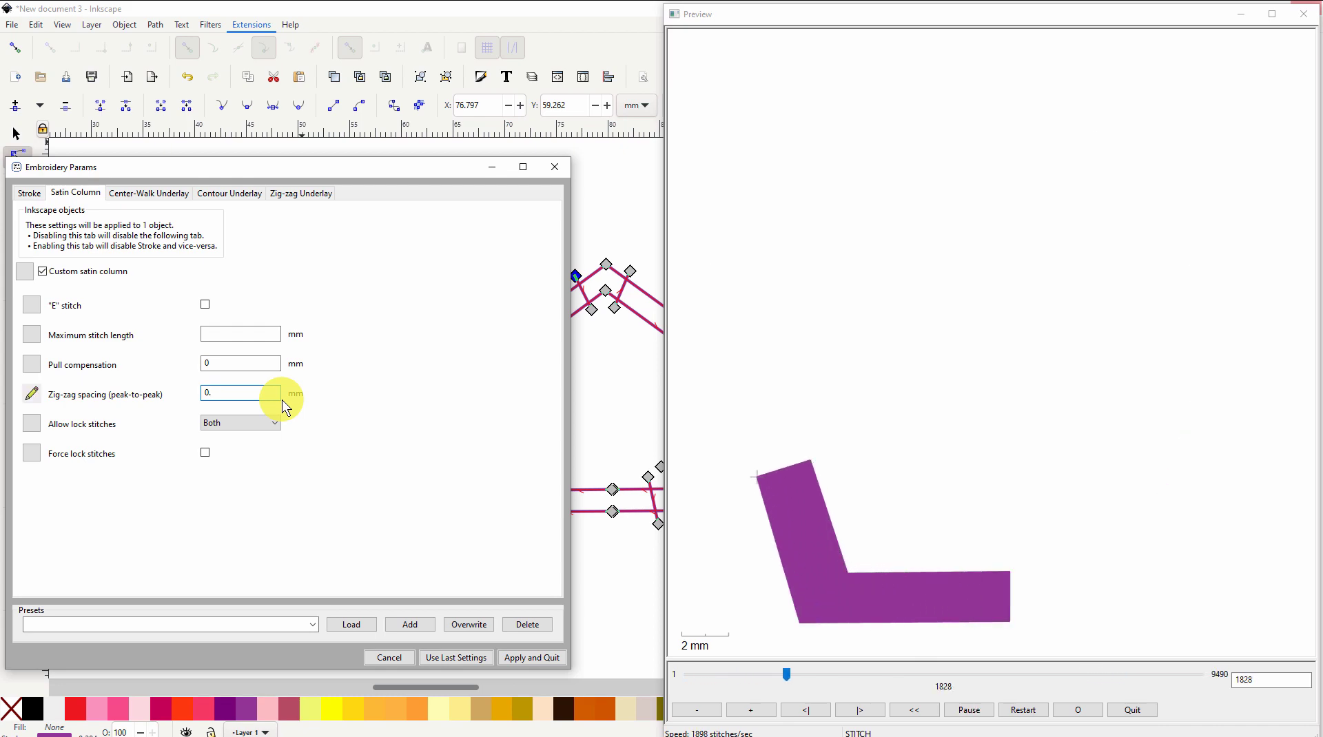
pyautogui.write('2')
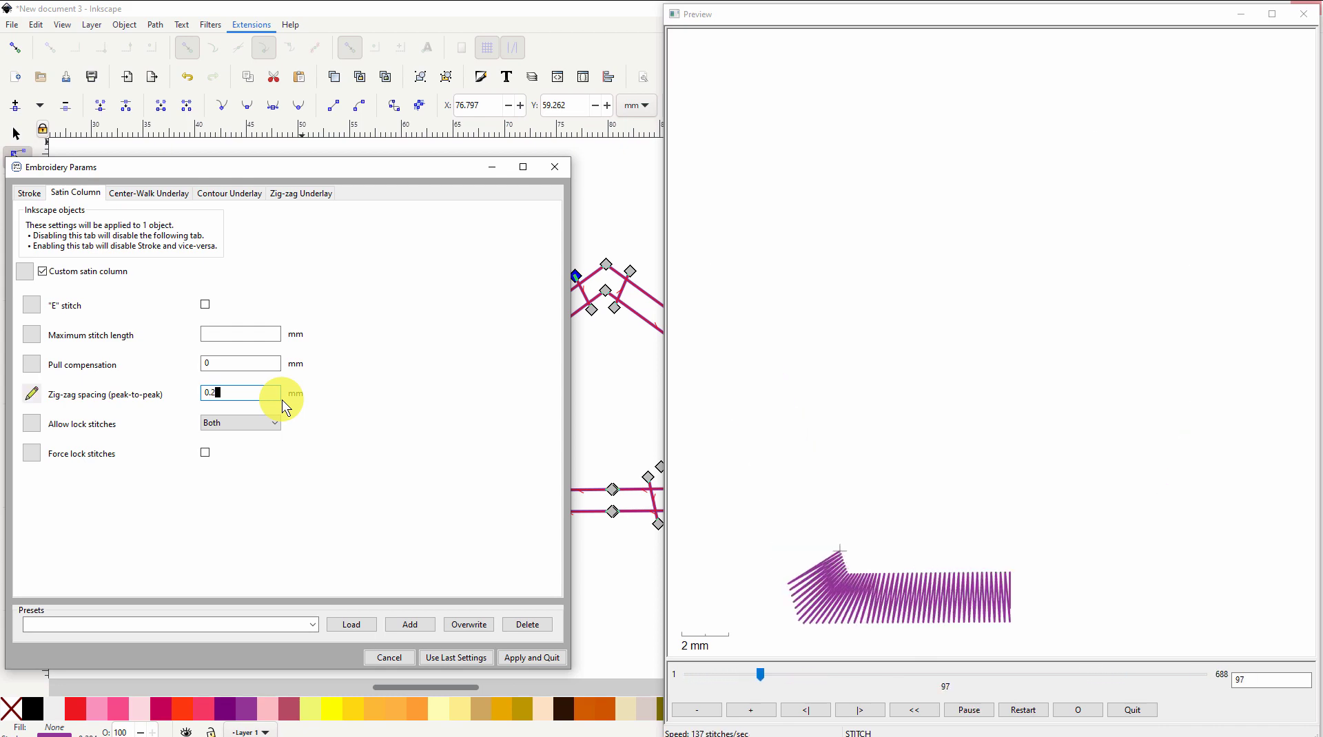
pyautogui.write('5')
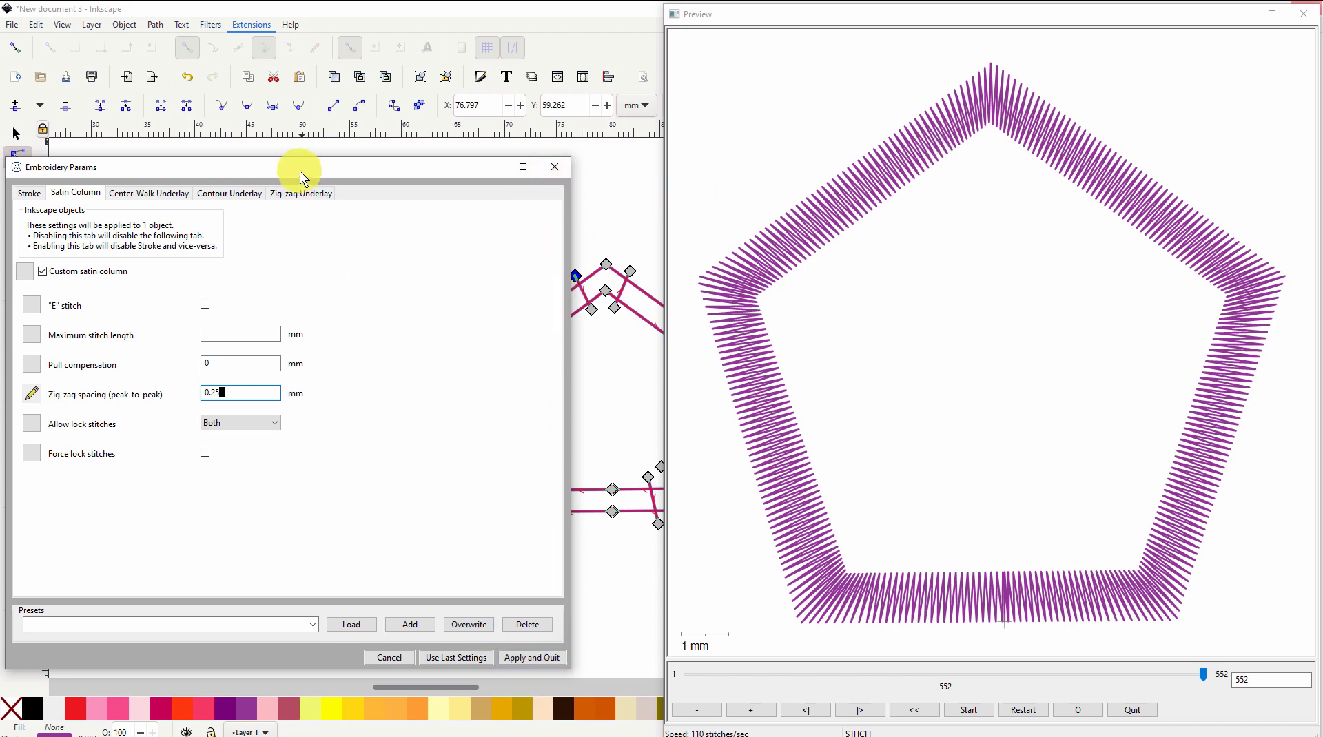
pyautogui.moveTo(300, 171); pyautogui.dragTo(378, 56)
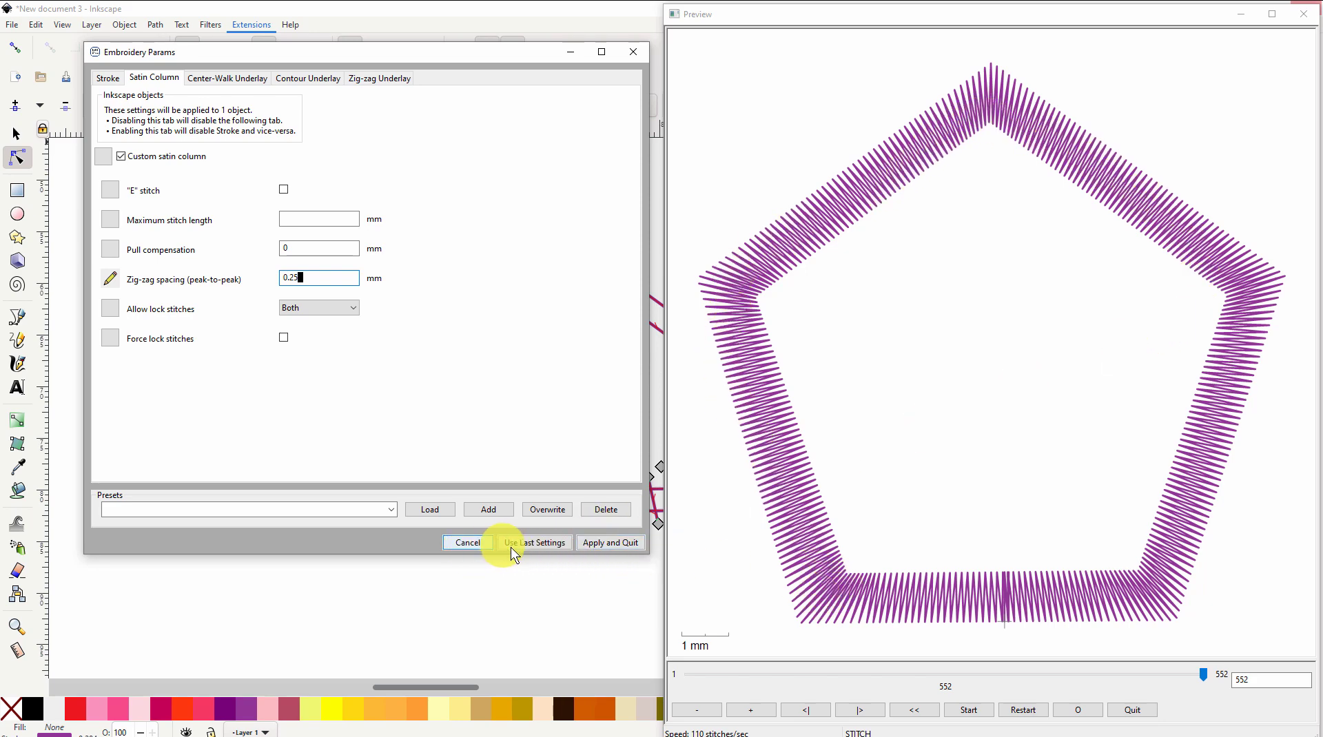
pyautogui.click(603, 543)
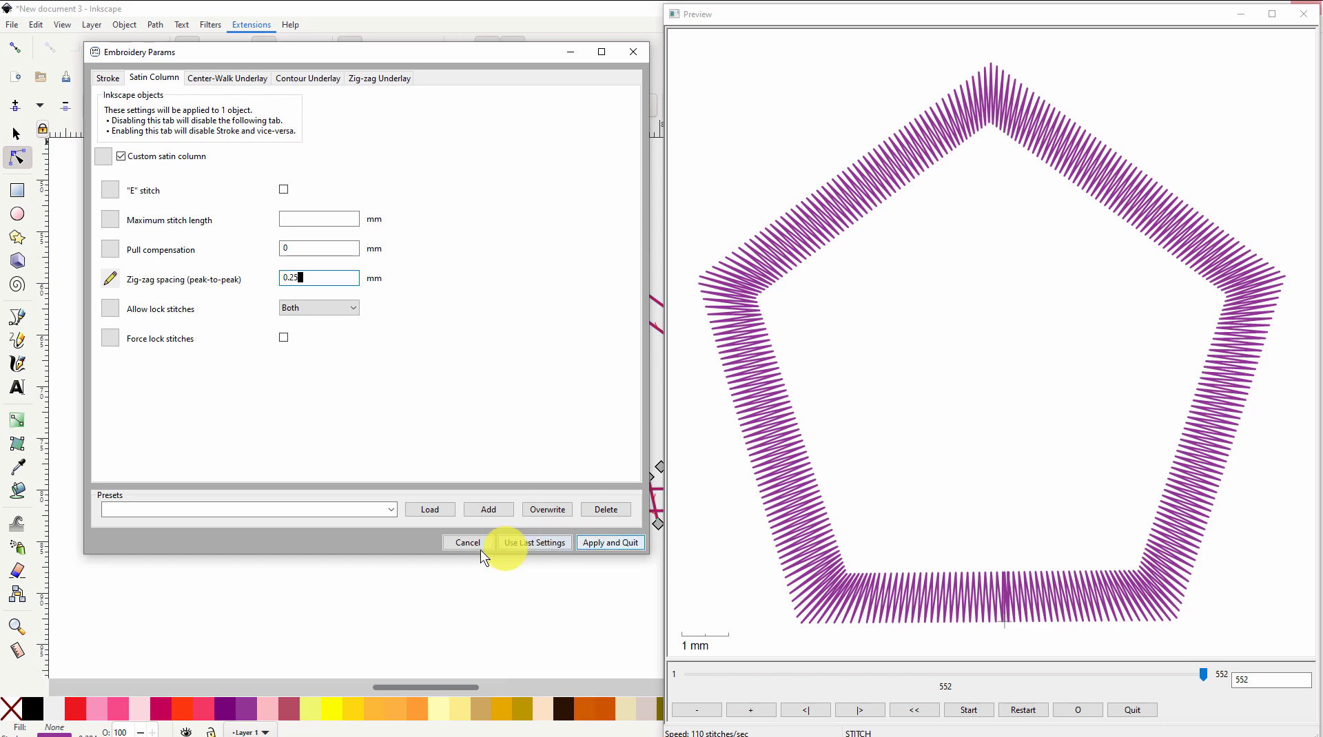